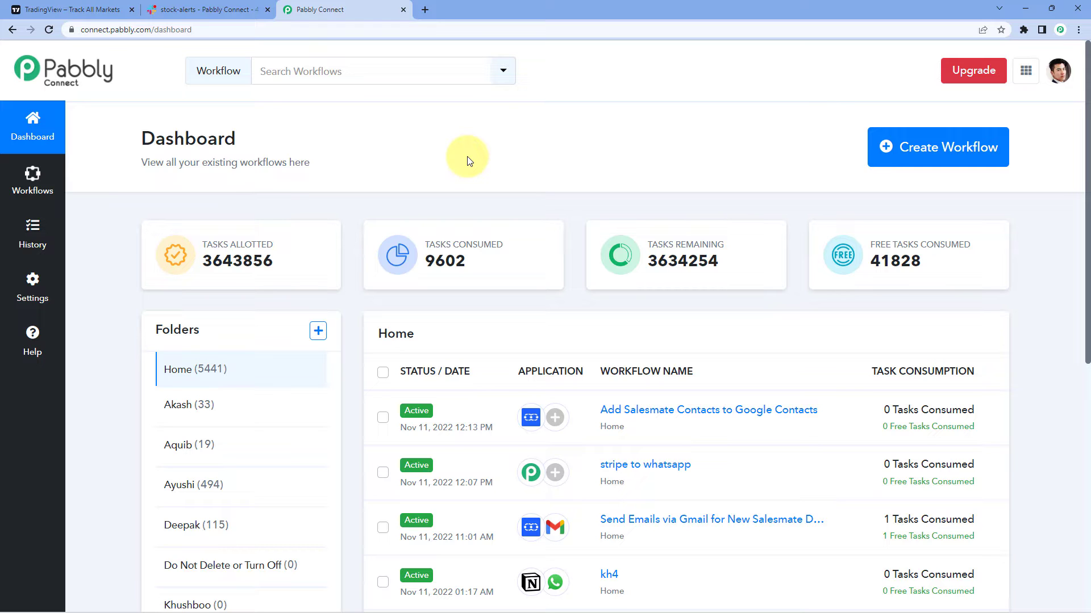
- Create a new workflow named "TradingView to Slack"
{"action": "left_click", "coordinate": [905, 148]}
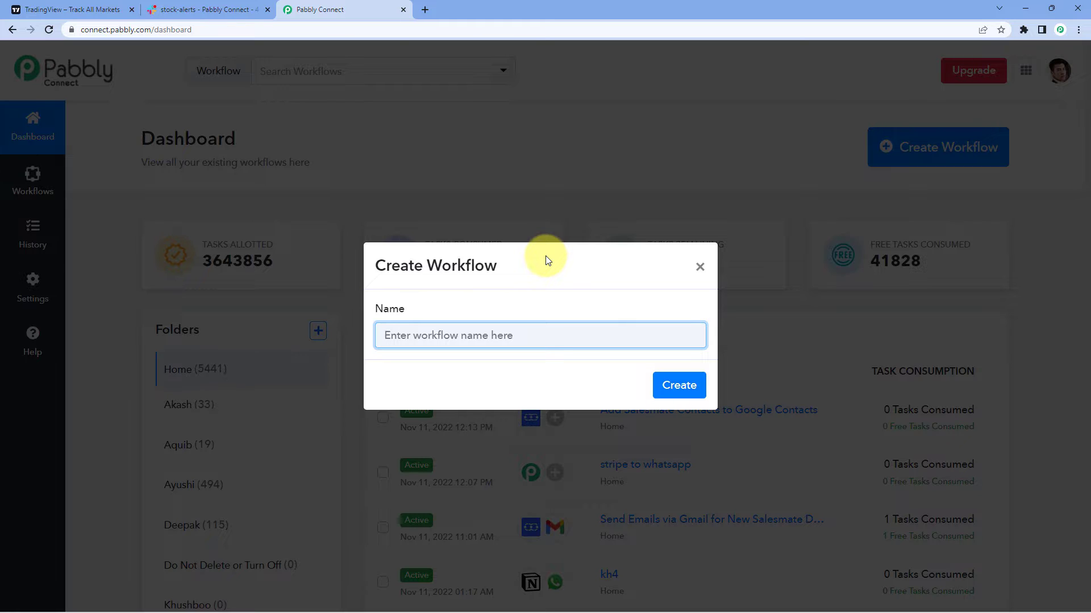
{"action": "type", "text": "TradingView to Slack"}
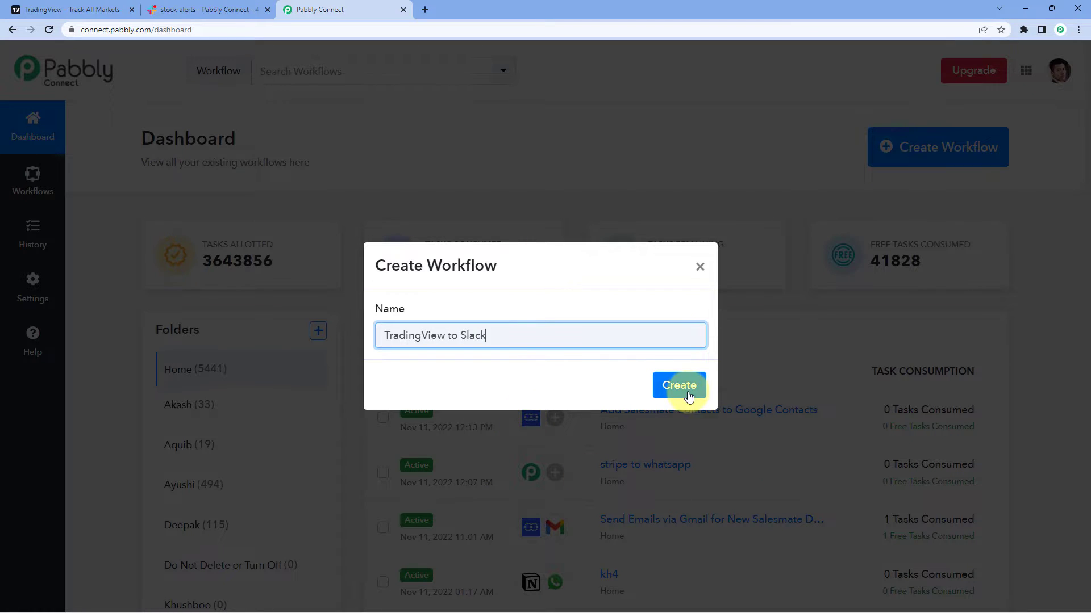
{"action": "left_click", "coordinate": [688, 386]}
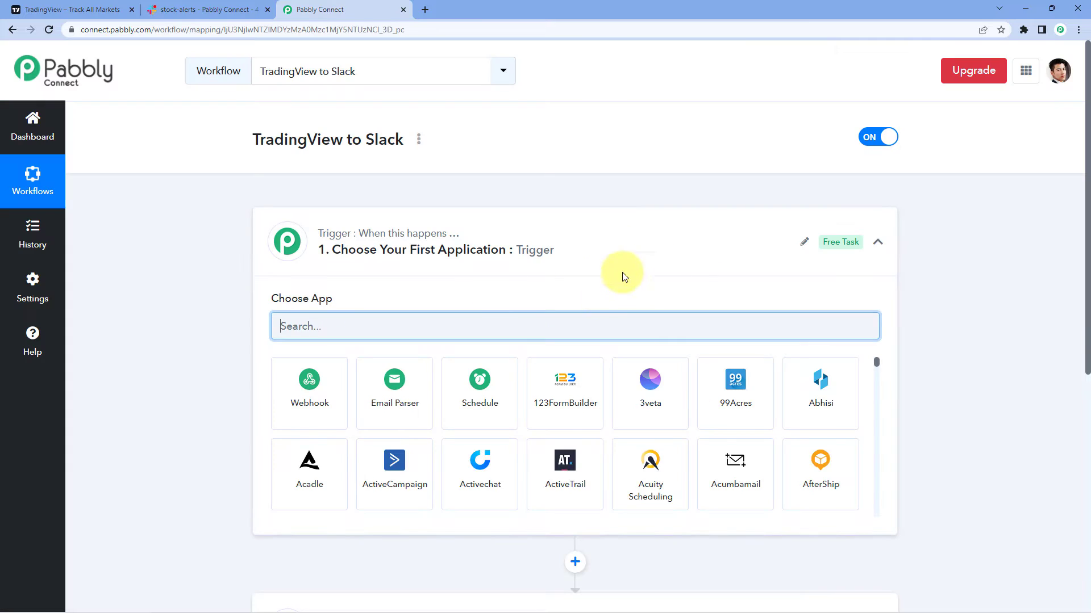
- Set the workflow's trigger app to Tradingview with New Alert as the trigger event
{"action": "left_click", "coordinate": [565, 253]}
{"action": "scroll", "coordinate": [216, 250], "scroll_direction": "down", "scroll_amount": 1}
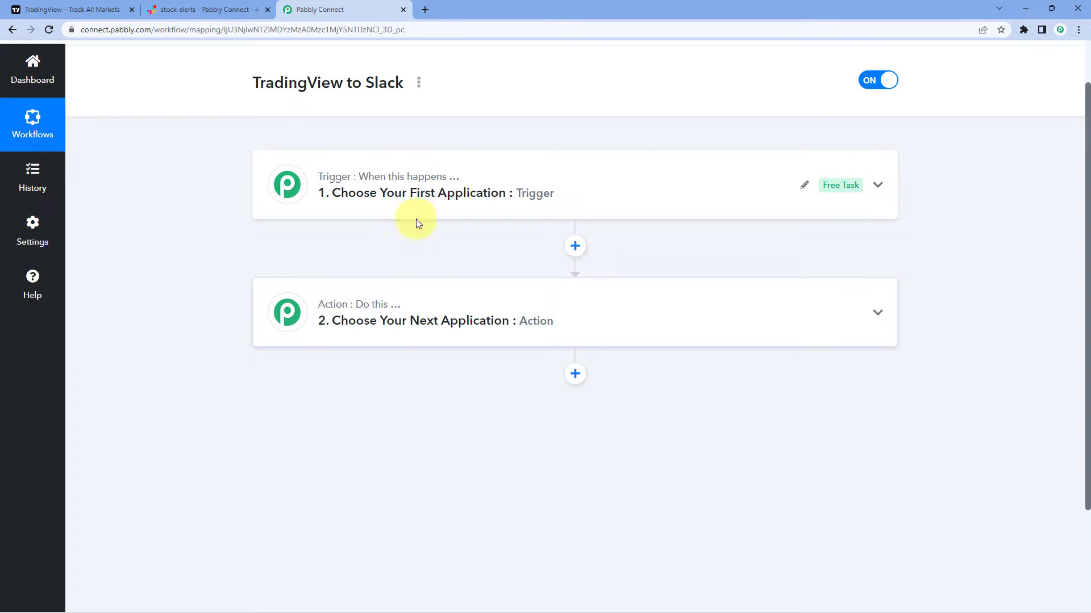
{"action": "left_click", "coordinate": [496, 183]}
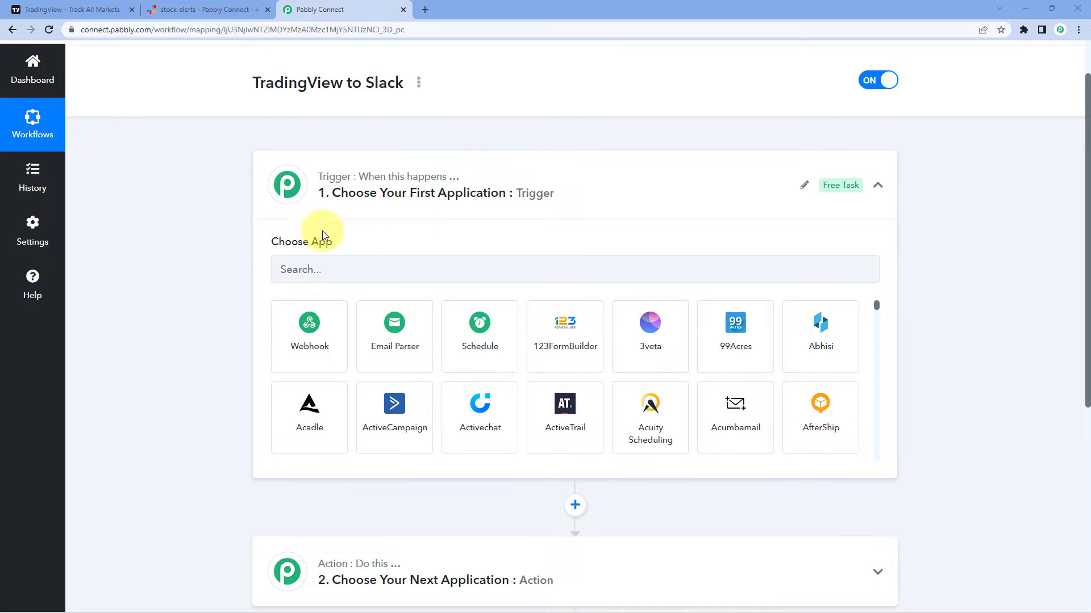
{"action": "scroll", "coordinate": [335, 222], "scroll_direction": "down", "scroll_amount": 1}
{"action": "left_click", "coordinate": [346, 206]}
{"action": "type", "text": "Trad"}
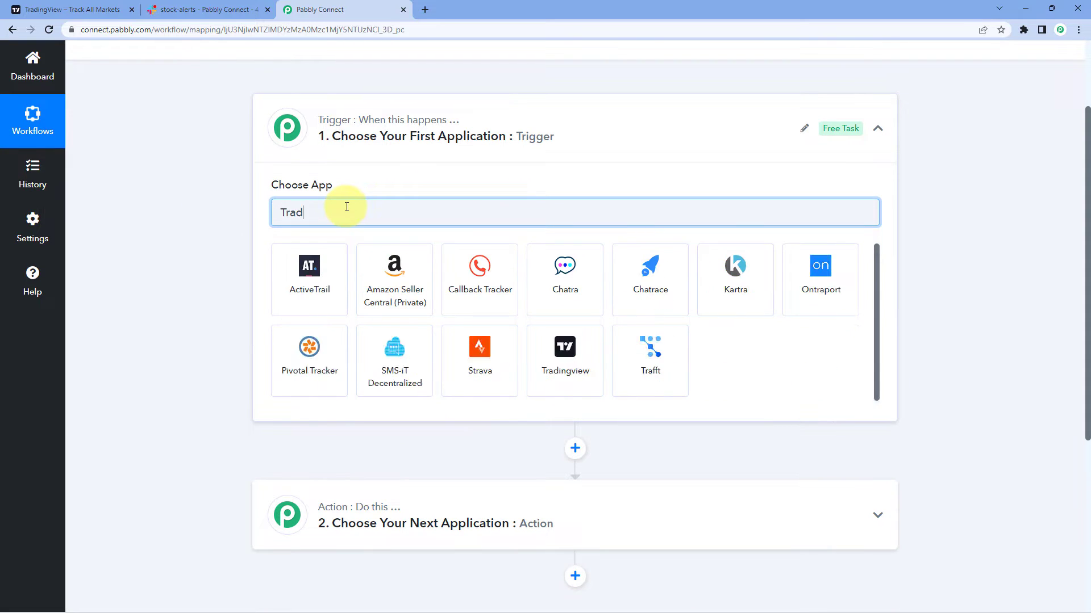
{"action": "left_click", "coordinate": [312, 272]}
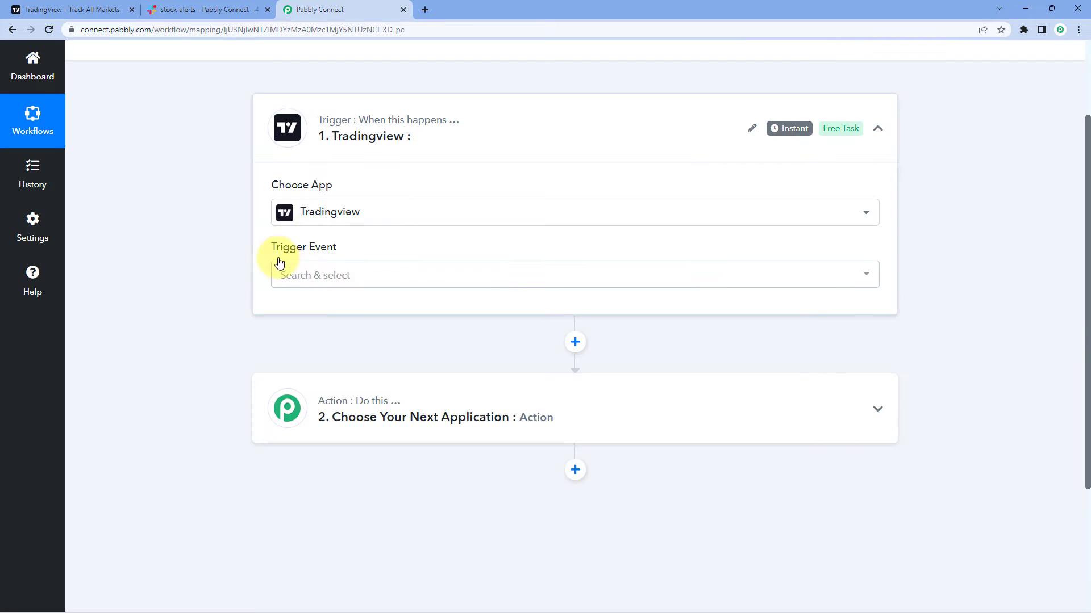
{"action": "left_click", "coordinate": [387, 274]}
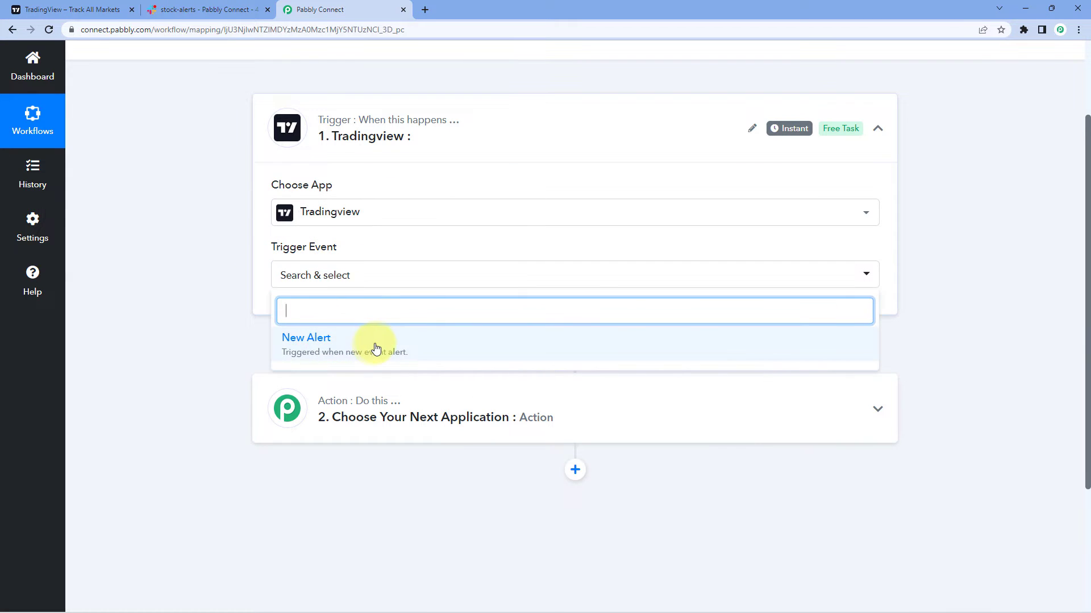
{"action": "left_click", "coordinate": [374, 345]}
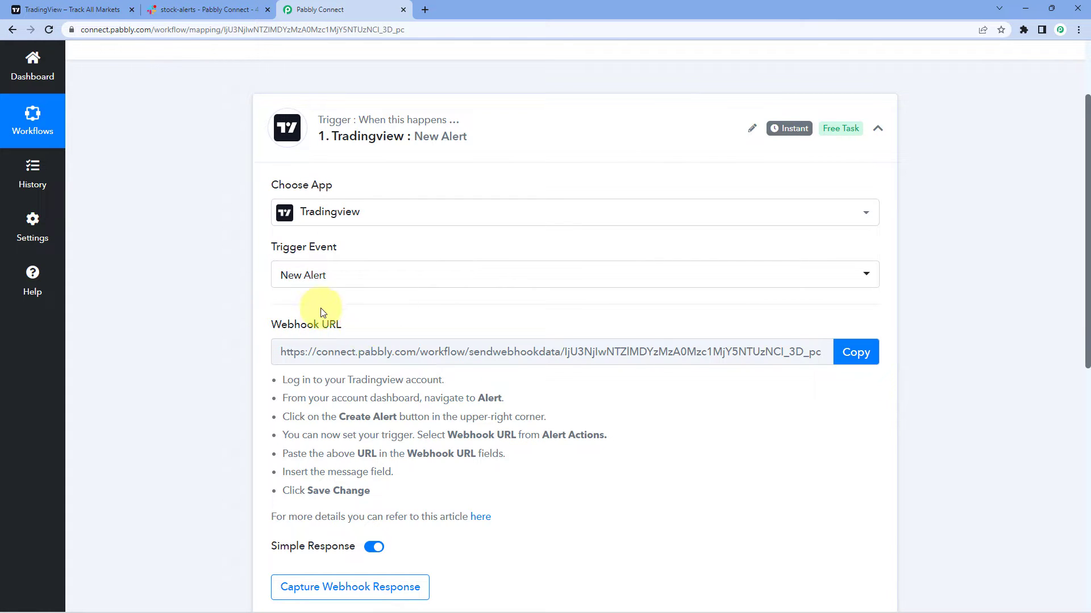
- Read the webhook setup instructions for the Tradingview trigger and copy its webhook URL
{"action": "scroll", "coordinate": [398, 322], "scroll_direction": "down", "scroll_amount": 1}
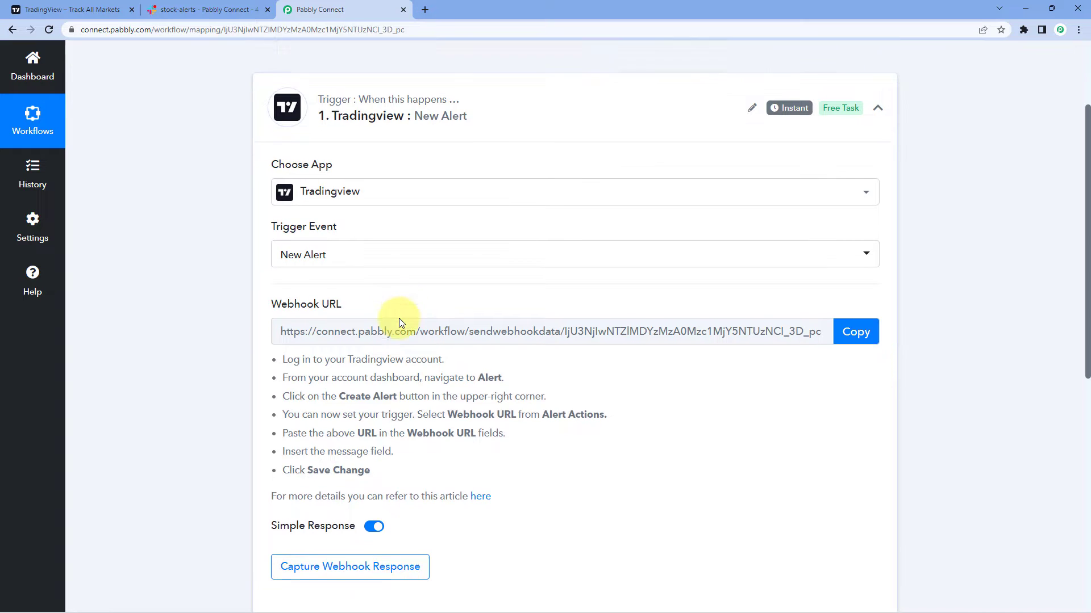
{"action": "left_click_drag", "start_coordinate": [284, 321], "coordinate": [373, 436]}
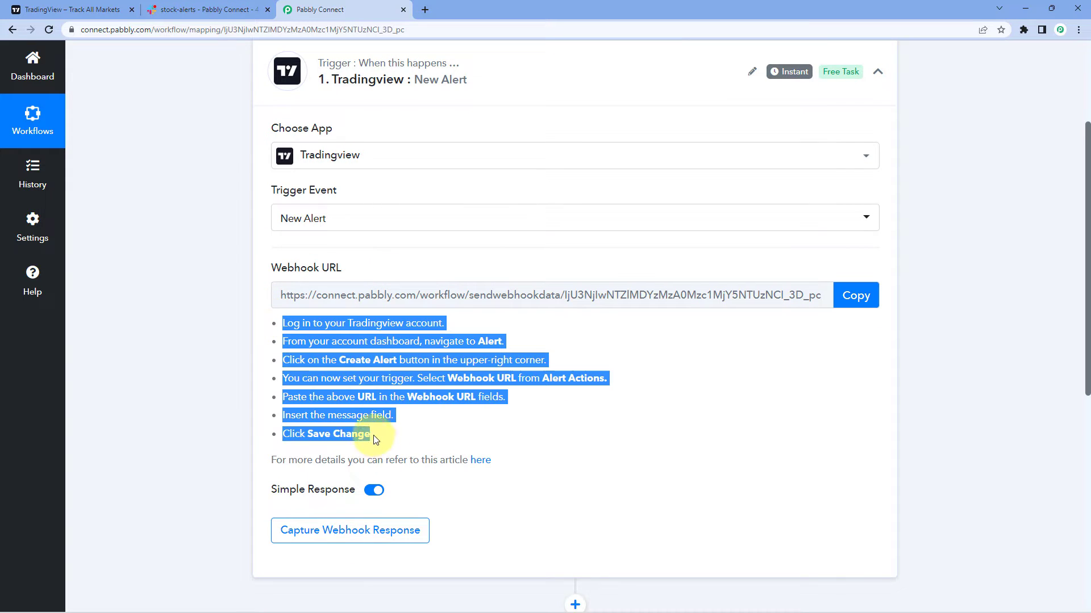
{"action": "left_click", "coordinate": [371, 316]}
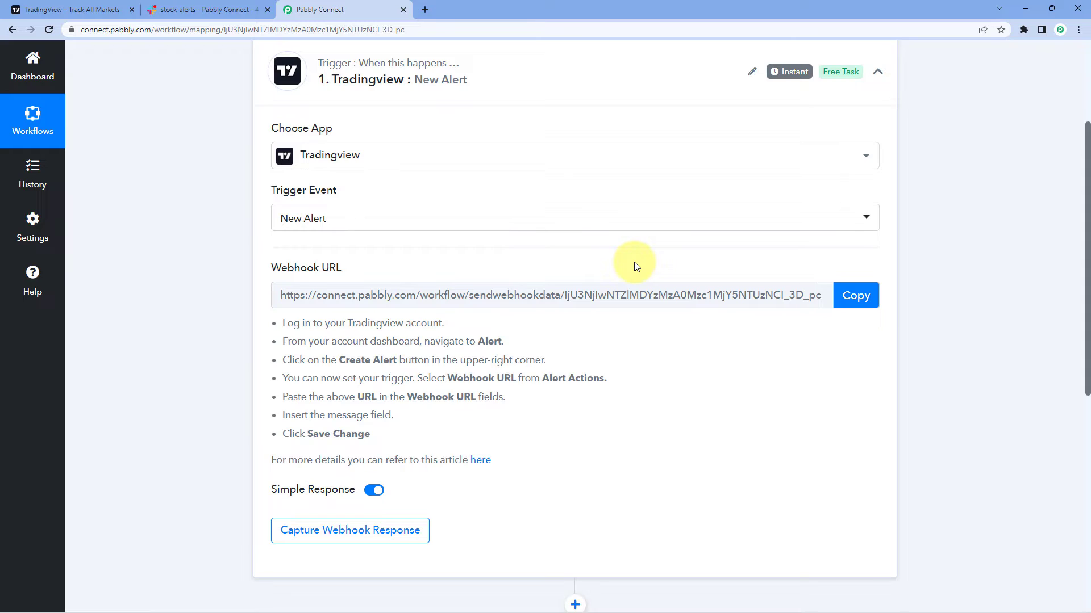
{"action": "scroll", "coordinate": [635, 266], "scroll_direction": "down", "scroll_amount": 1}
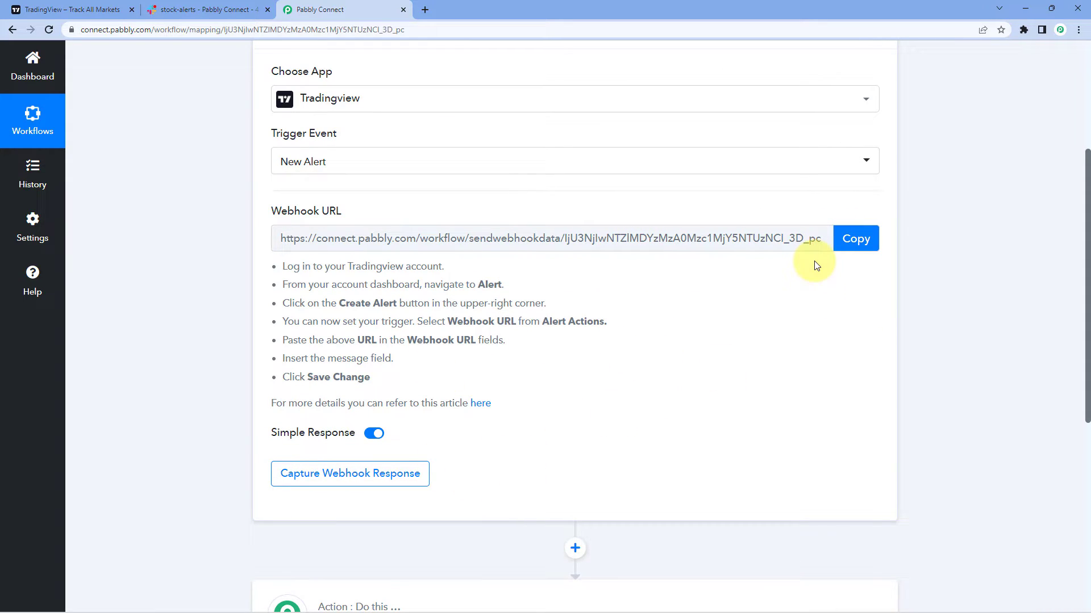
{"action": "left_click", "coordinate": [849, 241]}
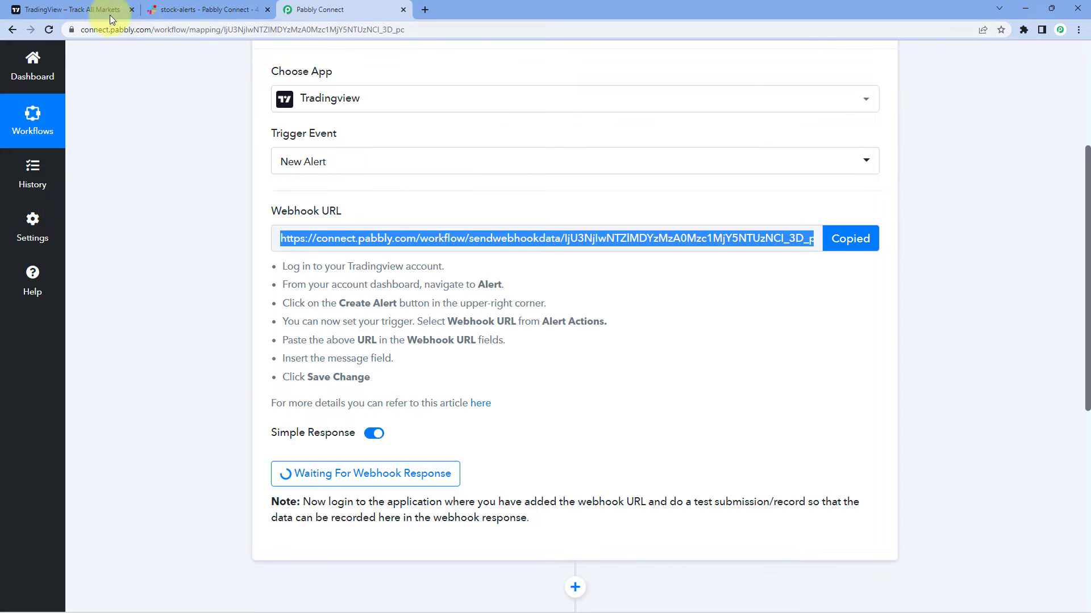
- Switch to TradingView, open the full chart of the Nifty 50 index and start a new alert on it
{"action": "left_click", "coordinate": [99, 12]}
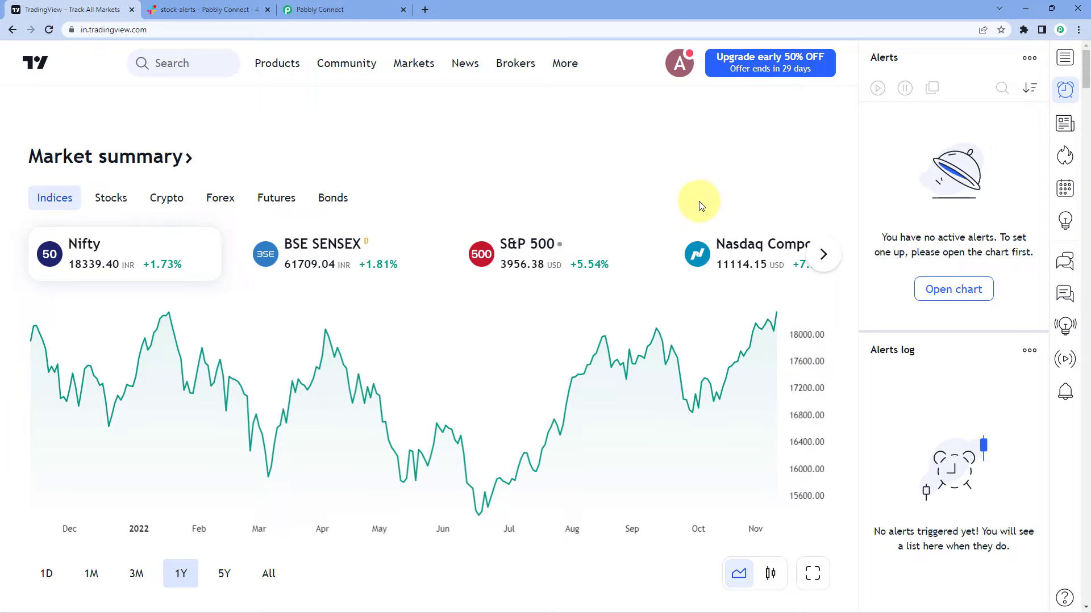
{"action": "left_click", "coordinate": [98, 256]}
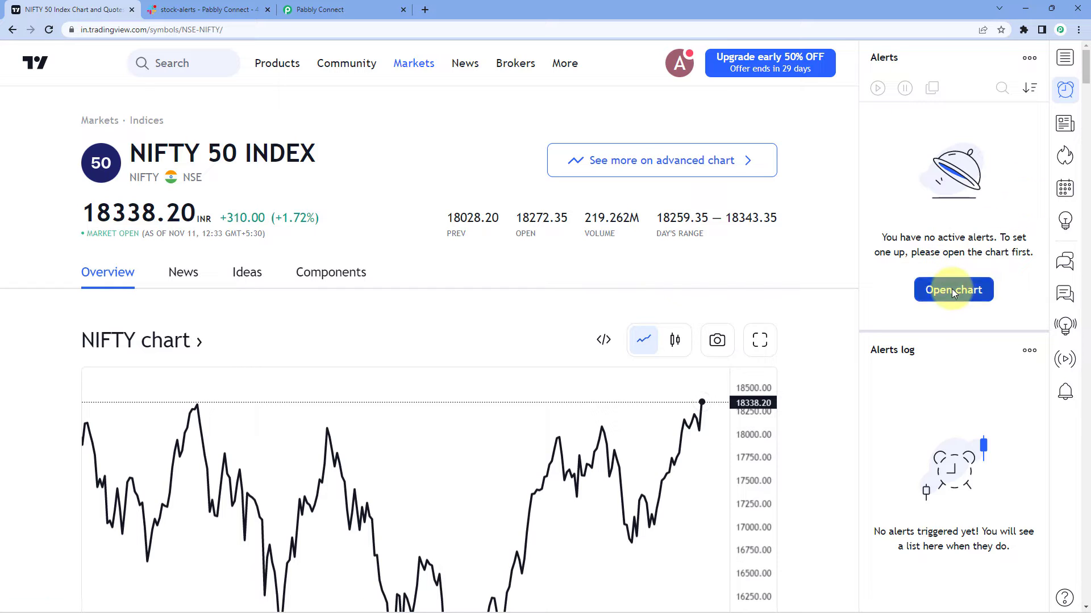
{"action": "left_click", "coordinate": [952, 289]}
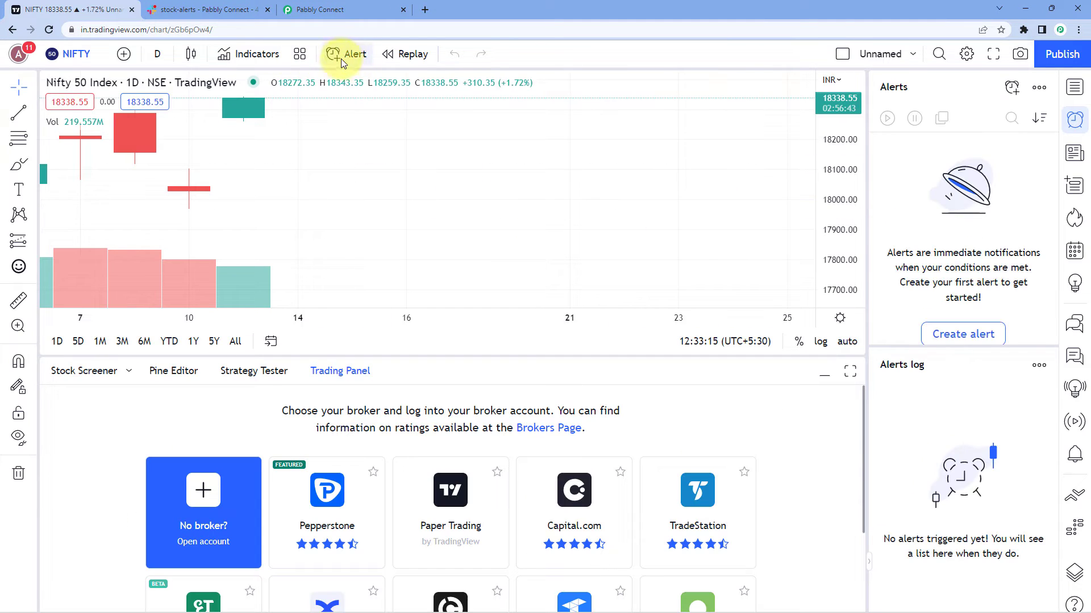
{"action": "left_click", "coordinate": [340, 57]}
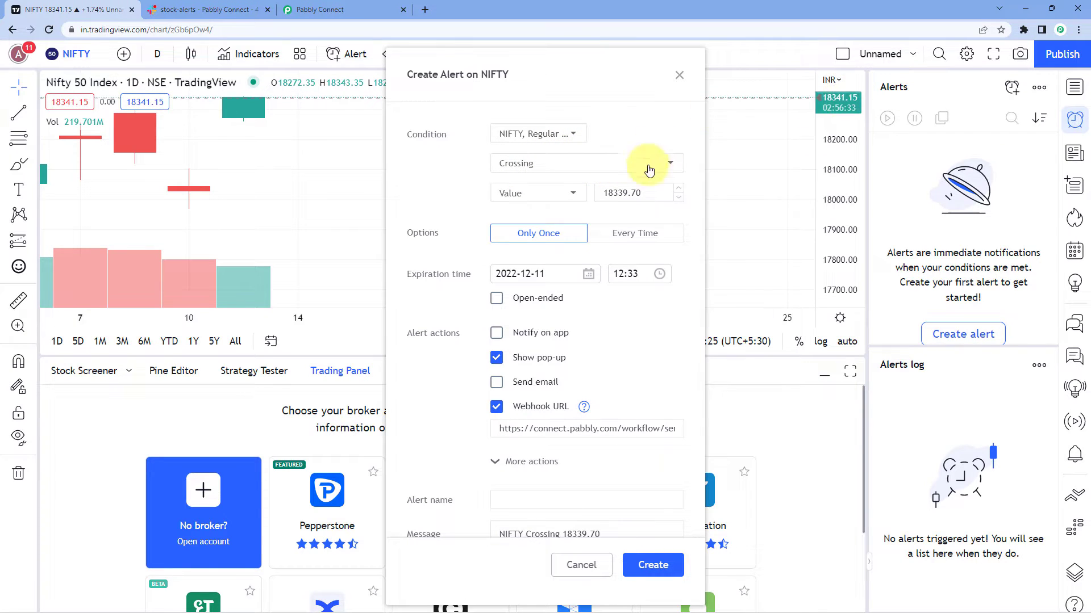
- Set the crossing value of the NIFTY alert to 18340.00
{"action": "left_click", "coordinate": [625, 193]}
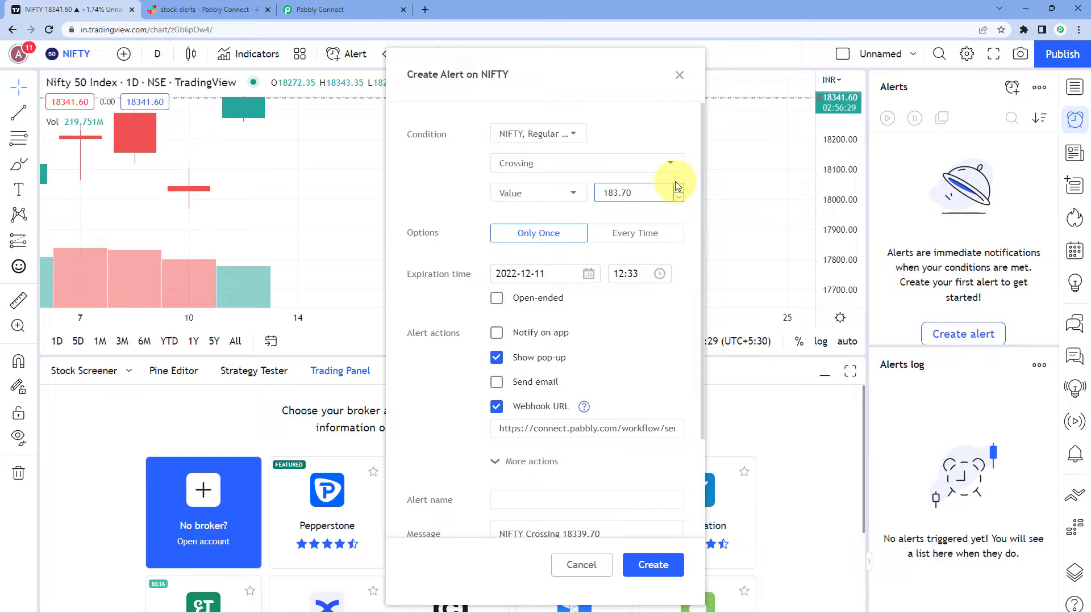
{"action": "type", "text": "0"}
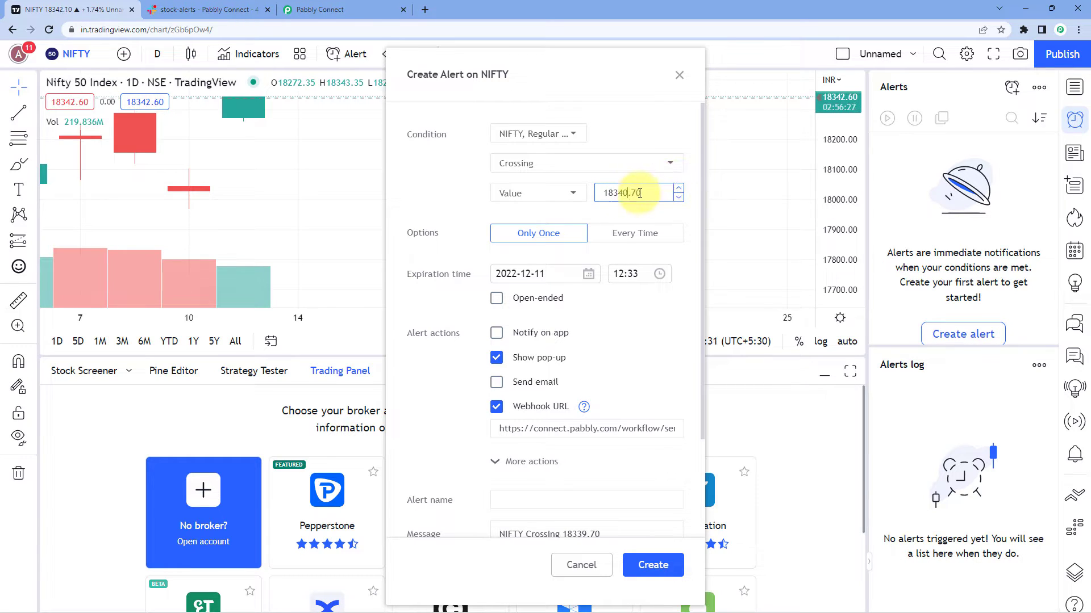
{"action": "left_click", "coordinate": [650, 186]}
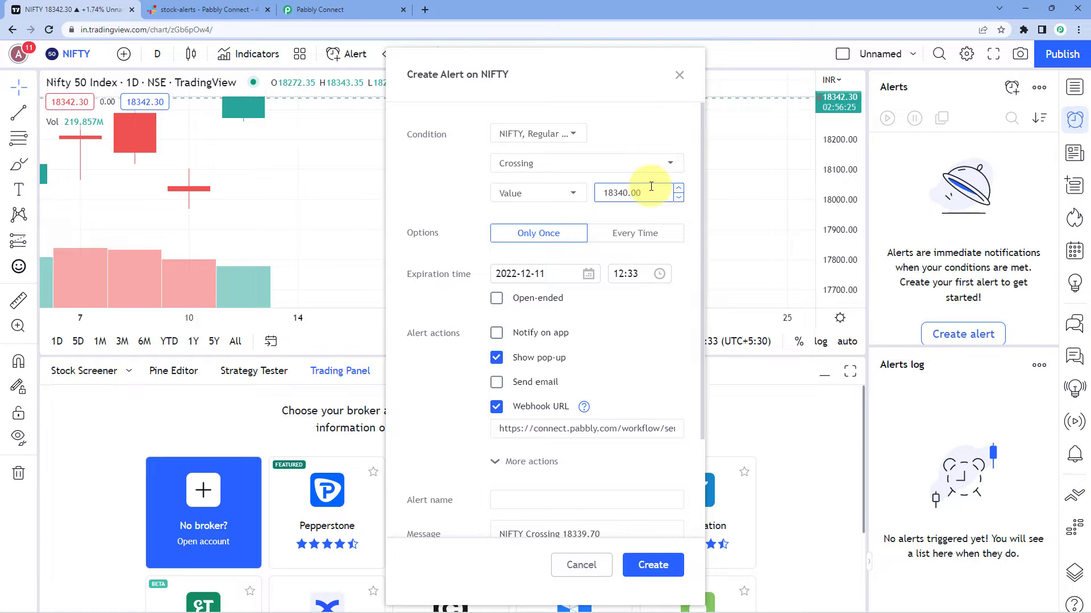
{"action": "left_click", "coordinate": [625, 219]}
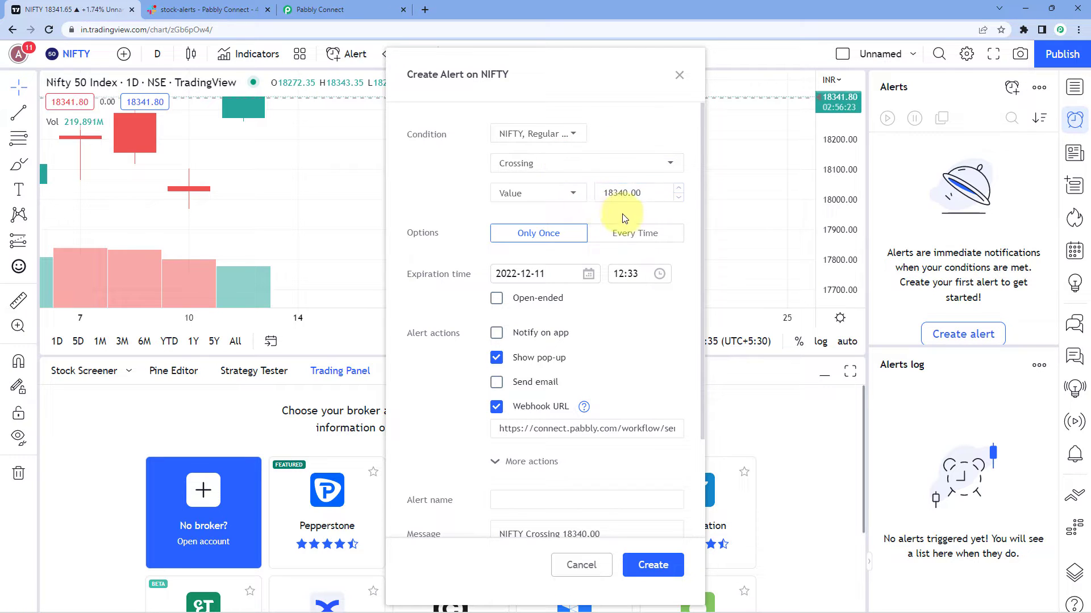
- Review the source choices, comparison operators and trigger value available for the alert's condition
{"action": "left_click", "coordinate": [504, 136]}
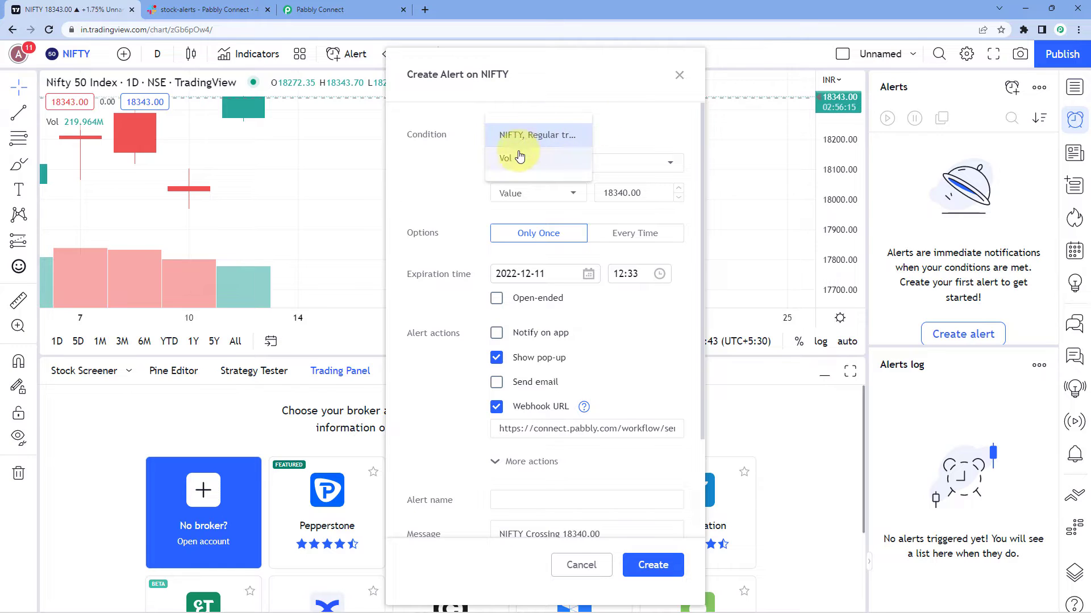
{"action": "left_click", "coordinate": [503, 136]}
{"action": "left_click", "coordinate": [534, 135]}
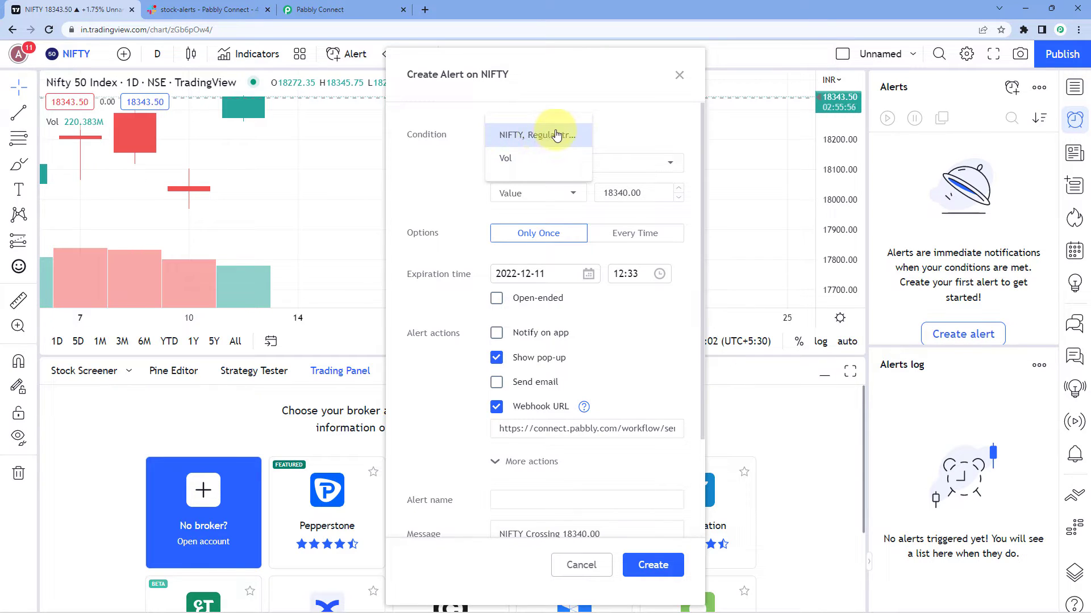
{"action": "left_click", "coordinate": [556, 135]}
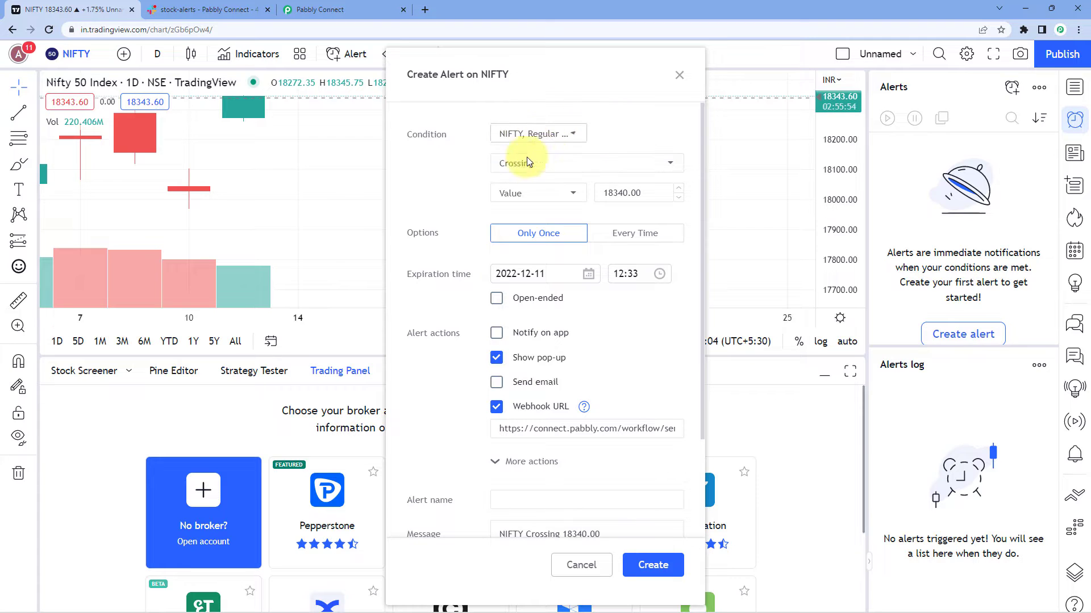
{"action": "left_click", "coordinate": [597, 164]}
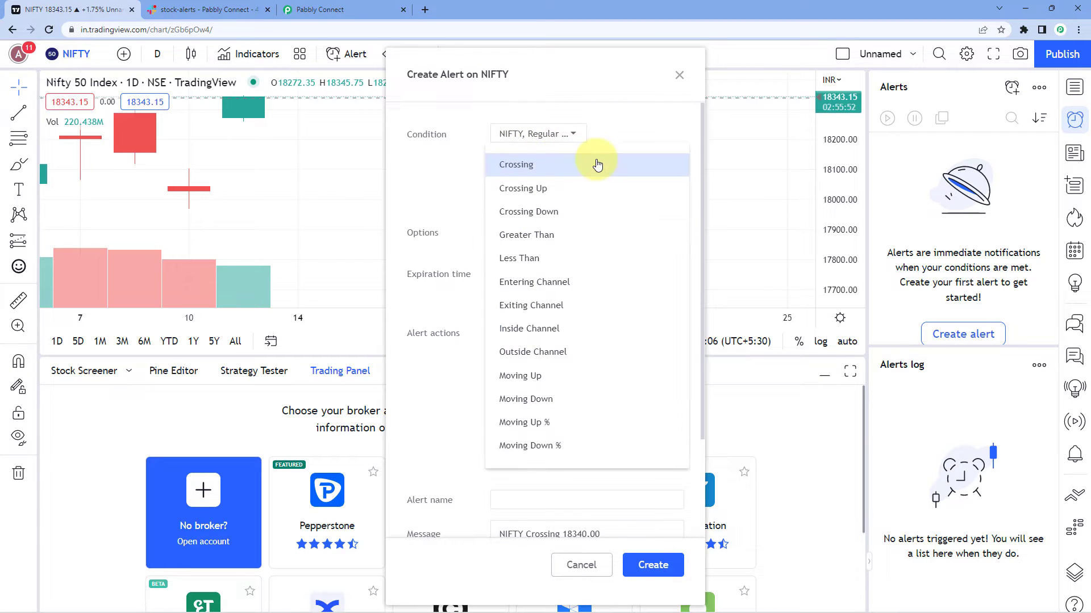
{"action": "scroll", "coordinate": [591, 194], "scroll_direction": "down", "scroll_amount": 2}
{"action": "scroll", "coordinate": [568, 177], "scroll_direction": "up", "scroll_amount": 2}
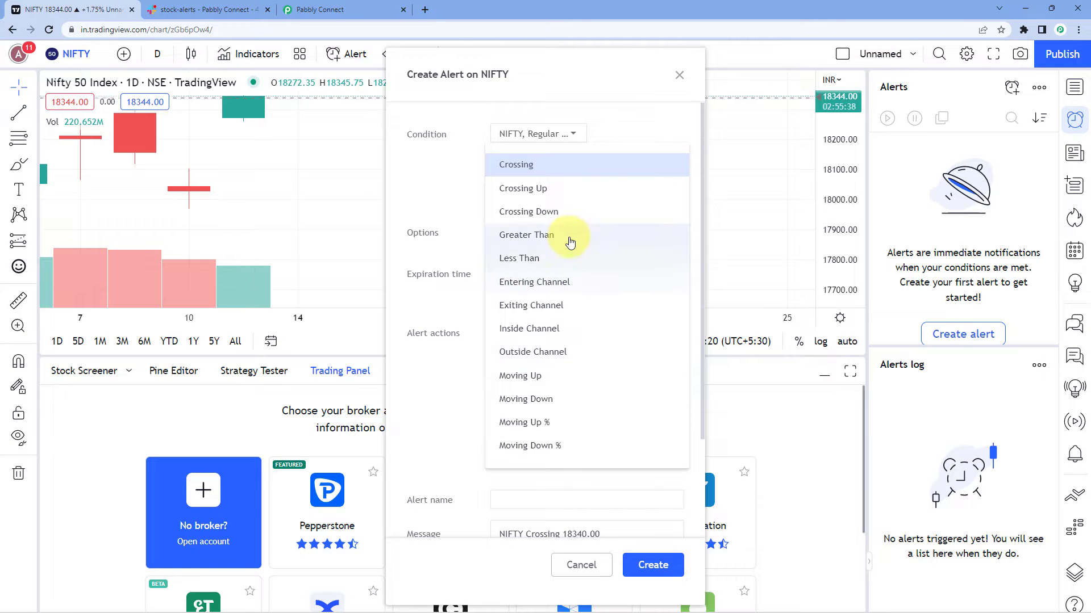
{"action": "left_click", "coordinate": [548, 165]}
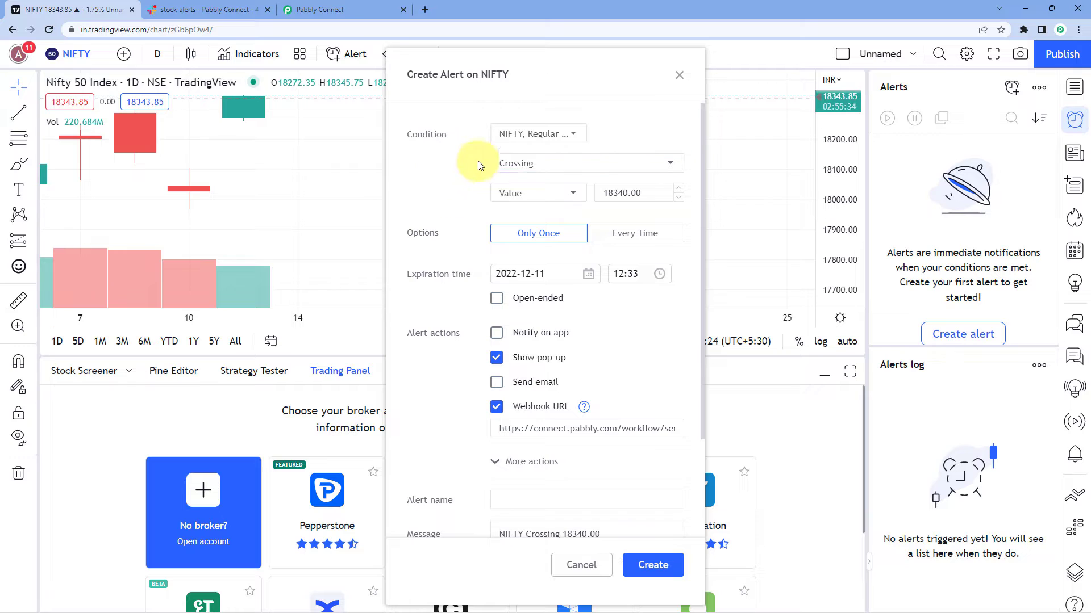
{"action": "left_click", "coordinate": [597, 192]}
{"action": "double_click", "coordinate": [637, 196]}
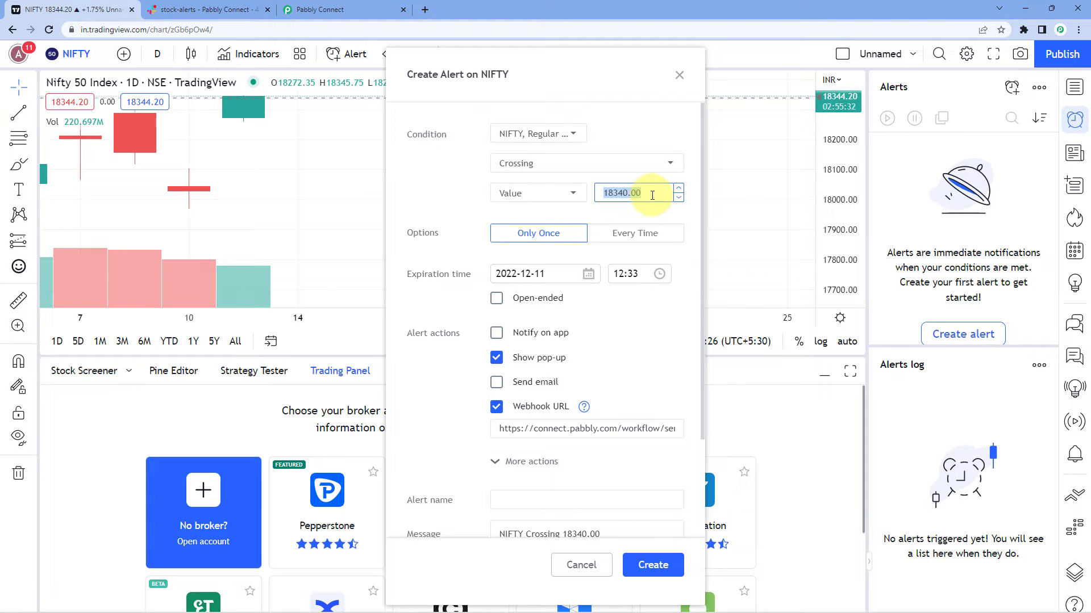
{"action": "left_click", "coordinate": [637, 196]}
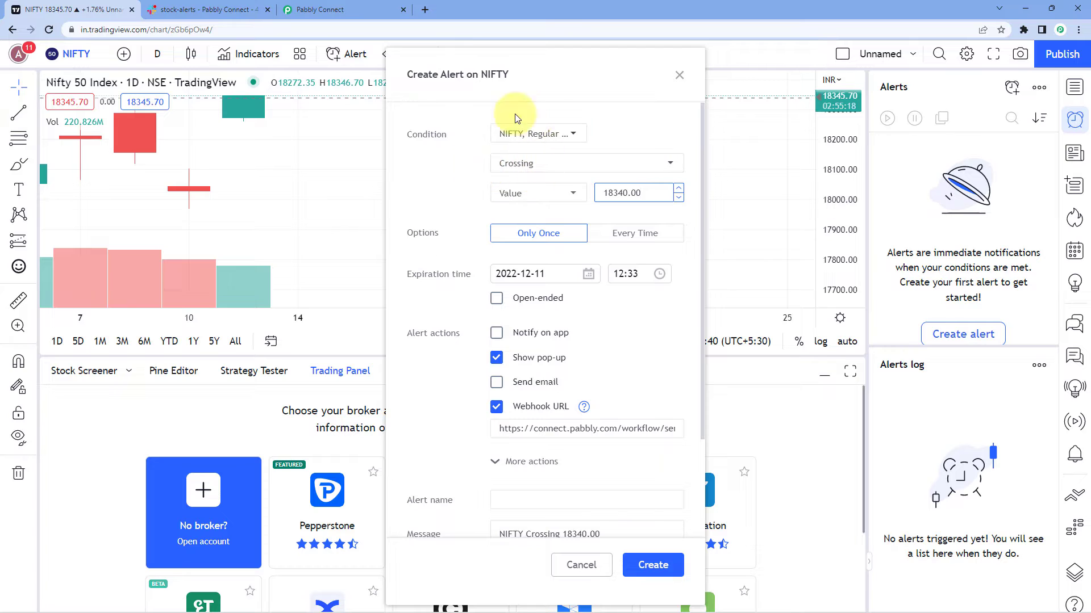
- Make the NIFTY alert trigger every time and set its expiration time to 14:30, keeping the date 2022-12-11
{"action": "left_click", "coordinate": [626, 237]}
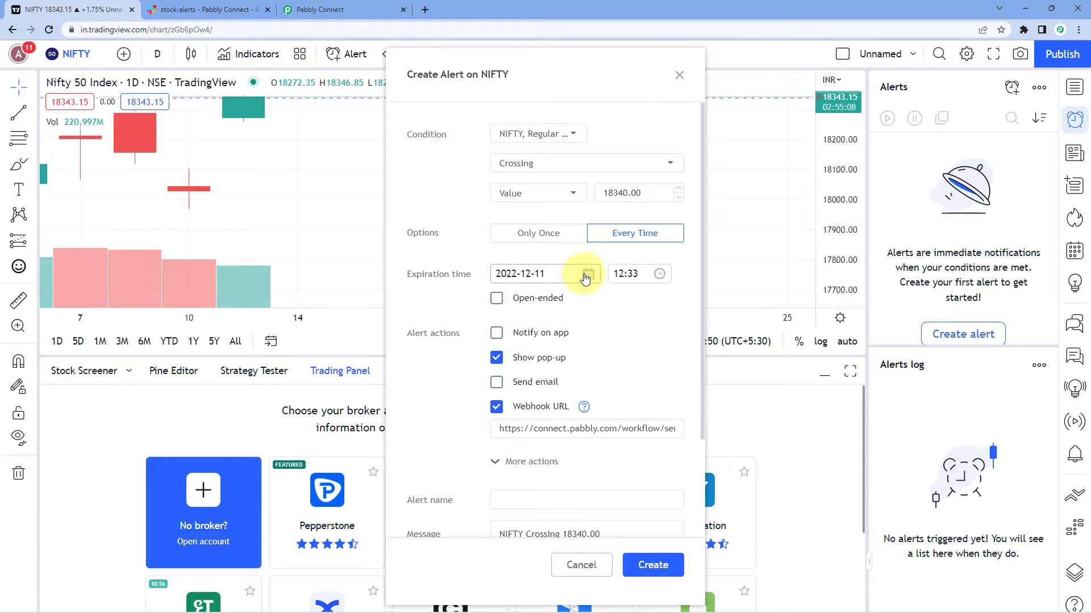
{"action": "left_click", "coordinate": [661, 275]}
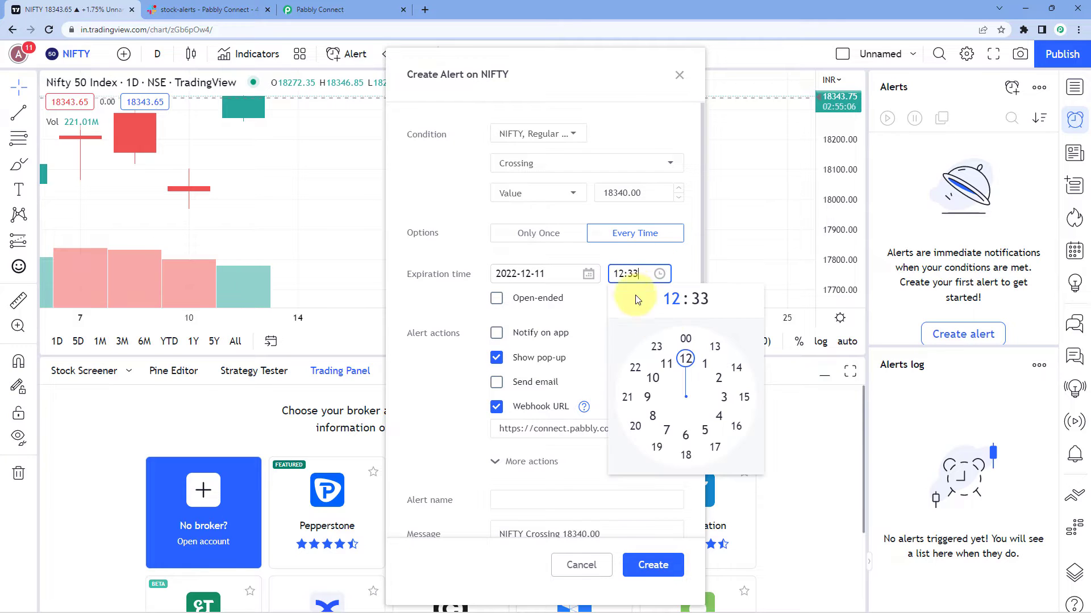
{"action": "left_click", "coordinate": [717, 347]}
{"action": "left_click", "coordinate": [738, 360]}
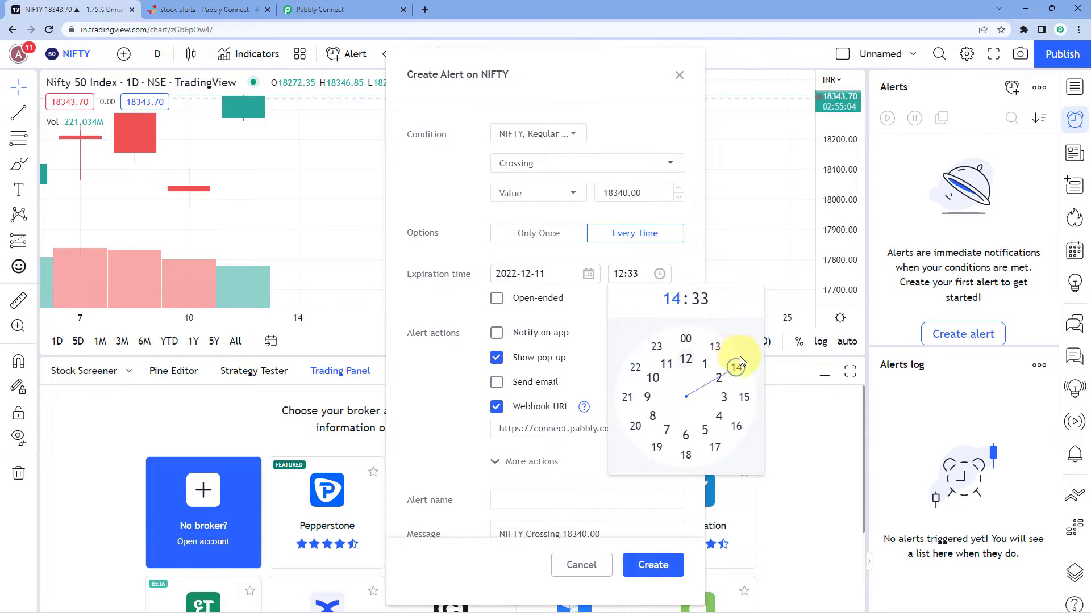
{"action": "left_click", "coordinate": [693, 452]}
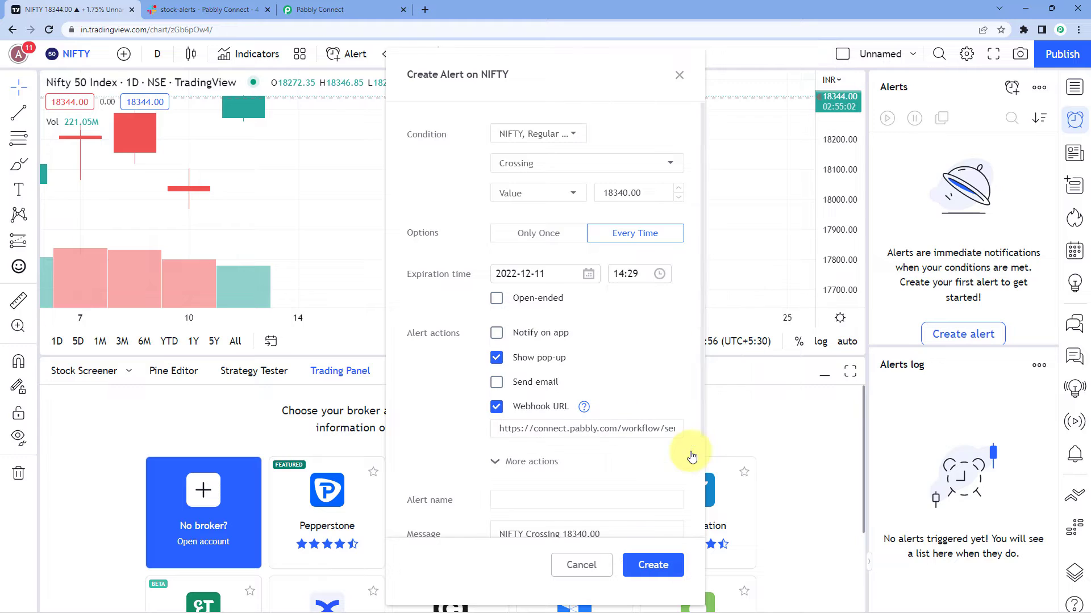
{"action": "left_click", "coordinate": [657, 273]}
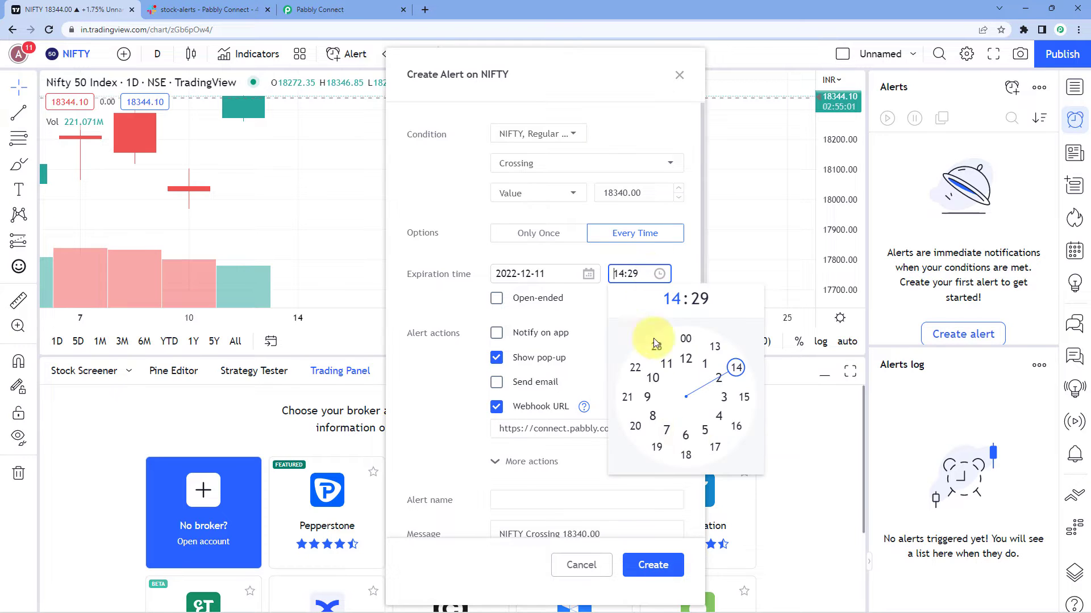
{"action": "left_click", "coordinate": [736, 370]}
{"action": "left_click", "coordinate": [685, 455]}
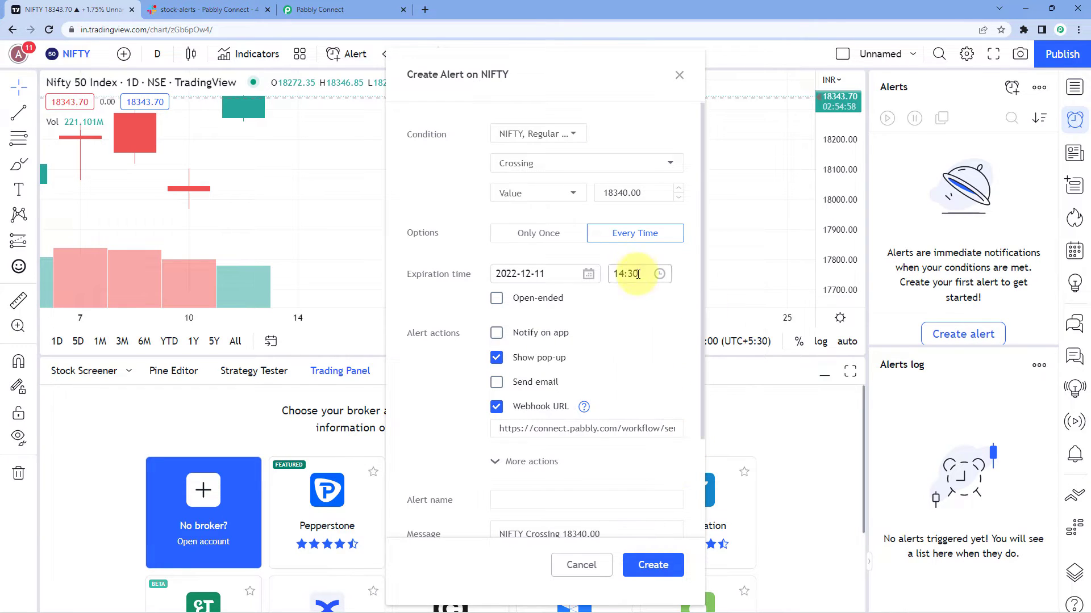
{"action": "left_click", "coordinate": [574, 274]}
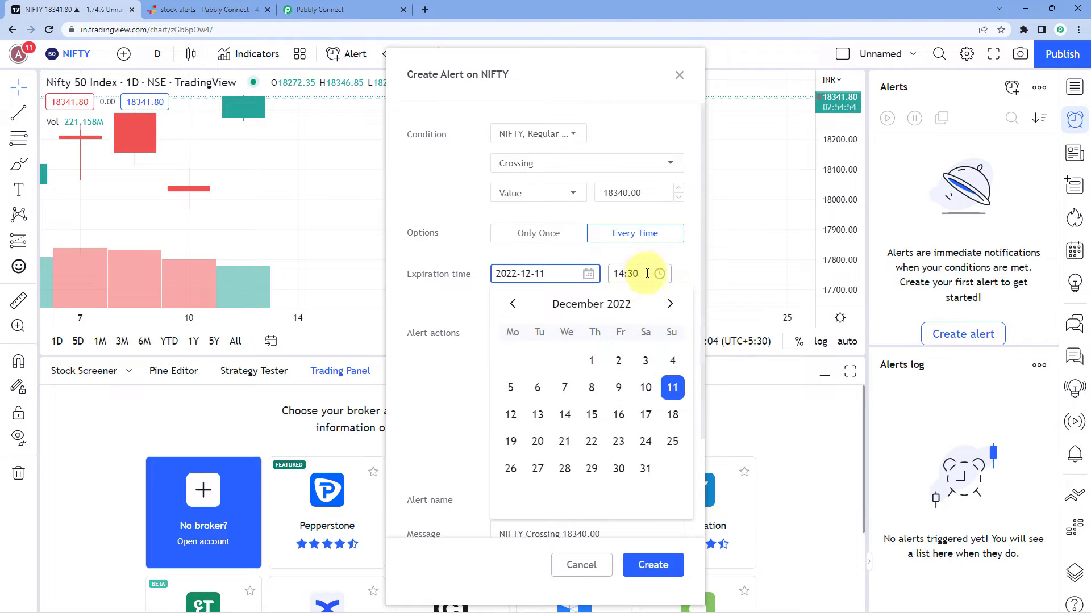
{"action": "left_click", "coordinate": [671, 254]}
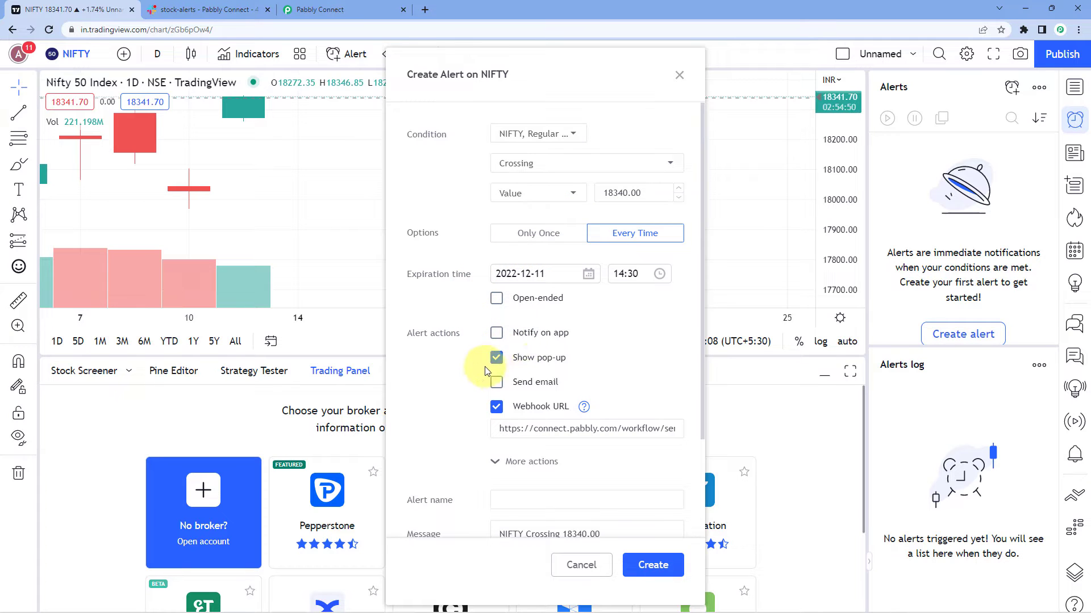
- Keep the webhook action enabled for the alert and clear its existing webhook URL
{"action": "left_click", "coordinate": [495, 407]}
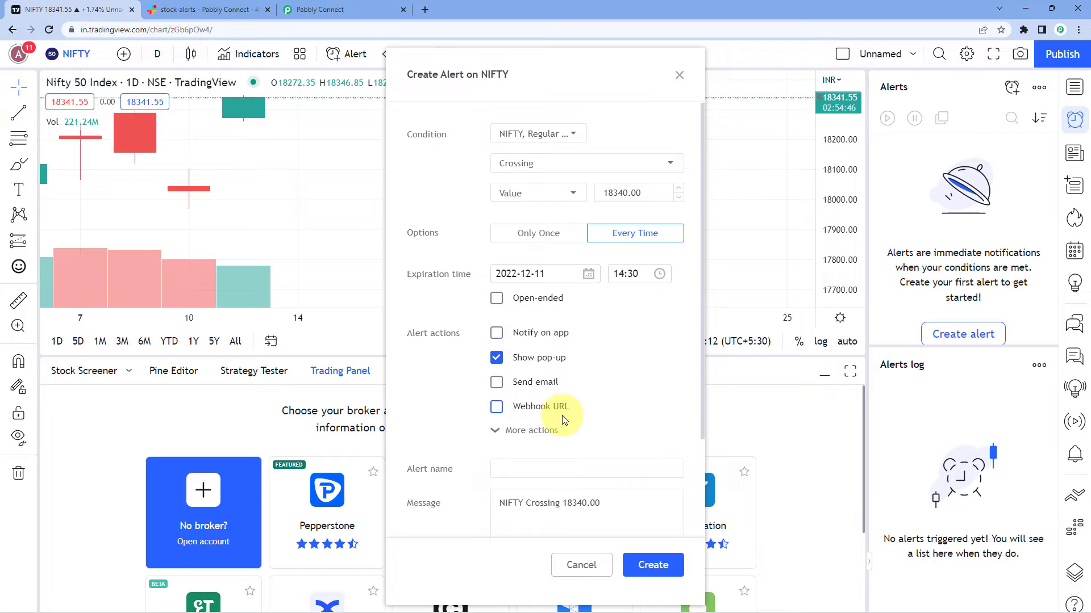
{"action": "left_click", "coordinate": [498, 407]}
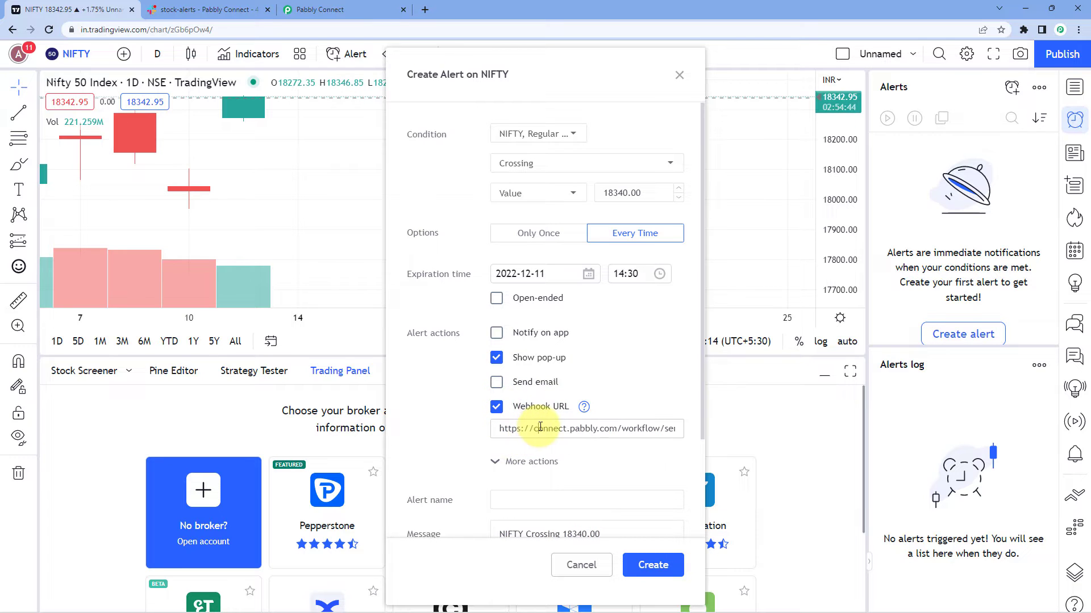
{"action": "triple_click", "coordinate": [532, 436]}
{"action": "key", "text": "BackSpace"}
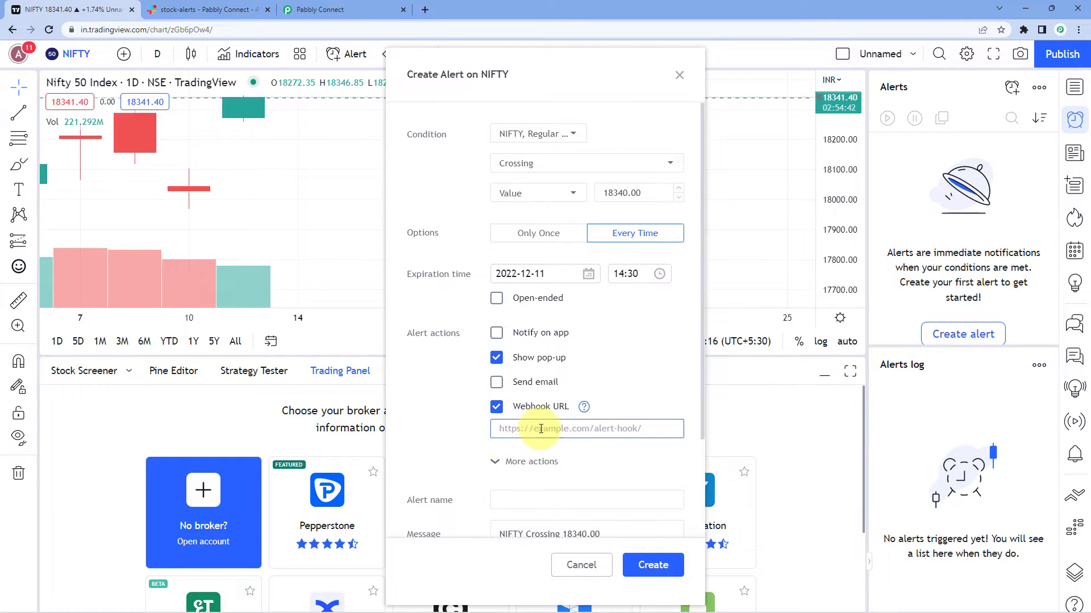
- Copy the Tradingview trigger's webhook URL from Pabbly Connect and paste it as the webhook URL of the TradingView alert
{"action": "left_click", "coordinate": [320, 9]}
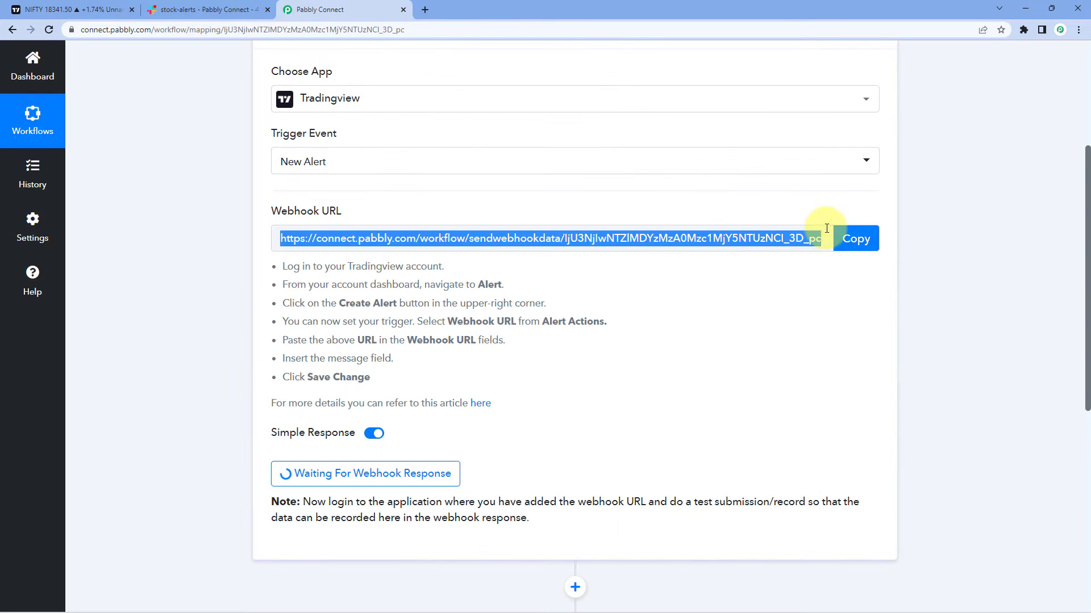
{"action": "left_click", "coordinate": [847, 235]}
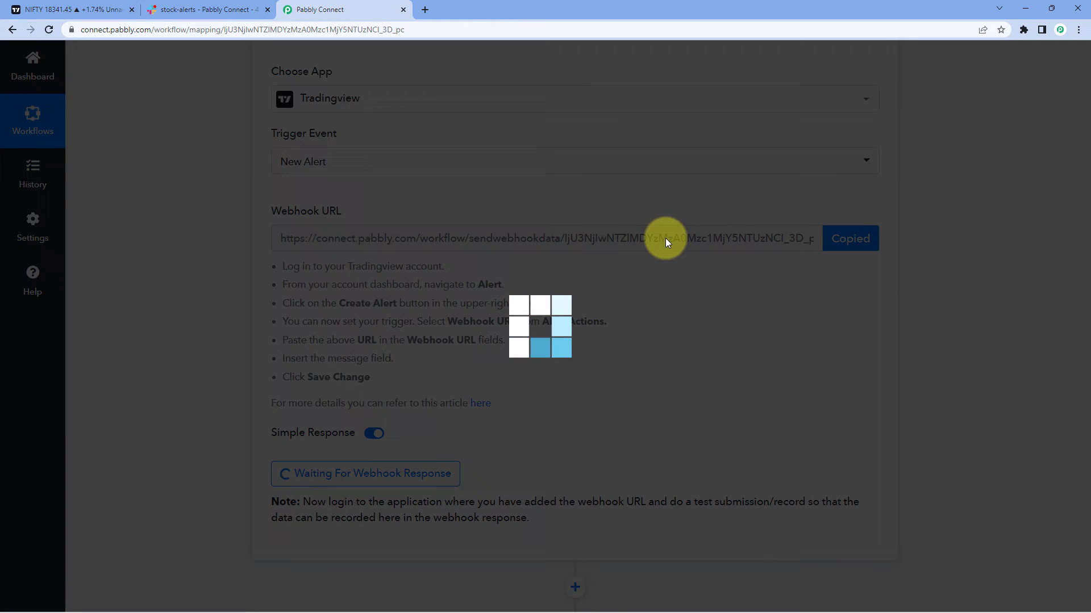
{"action": "left_click", "coordinate": [67, 9]}
{"action": "right_click", "coordinate": [514, 429]}
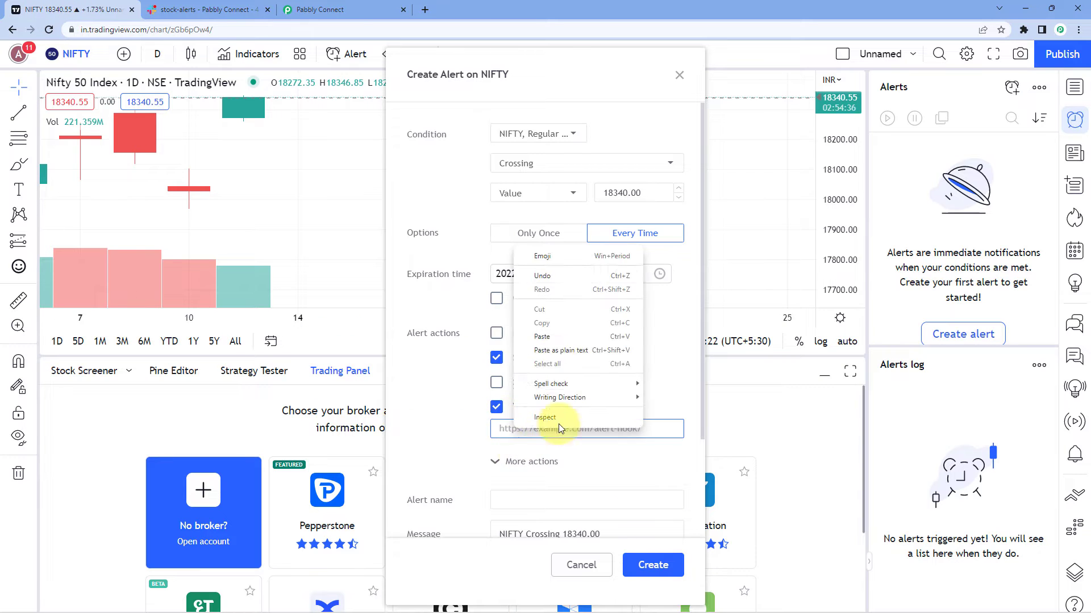
{"action": "left_click", "coordinate": [554, 335]}
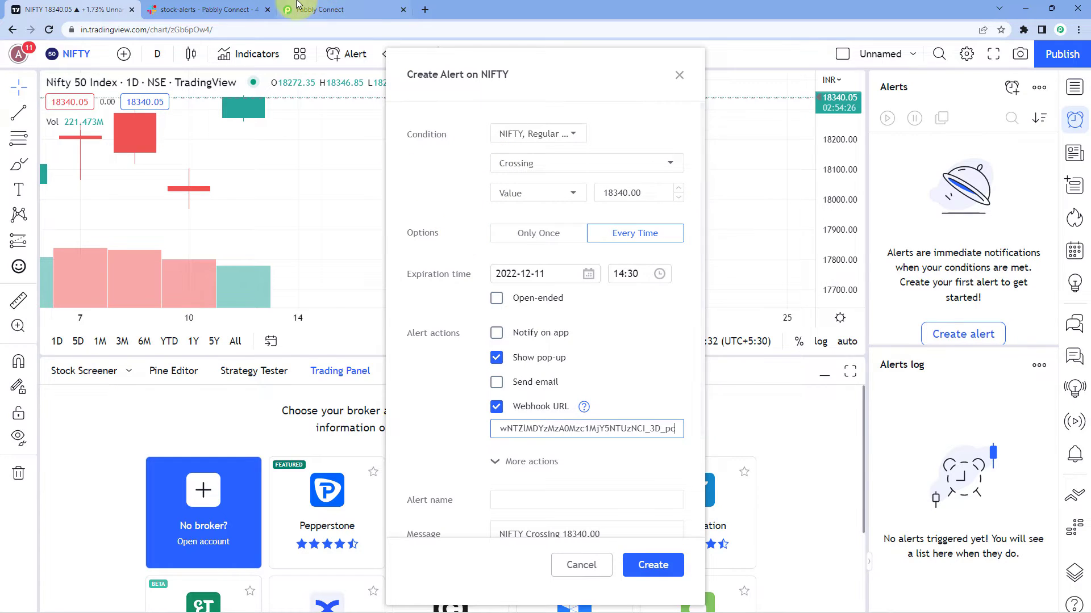
{"action": "left_click", "coordinate": [318, 10]}
{"action": "left_click", "coordinate": [40, 4]}
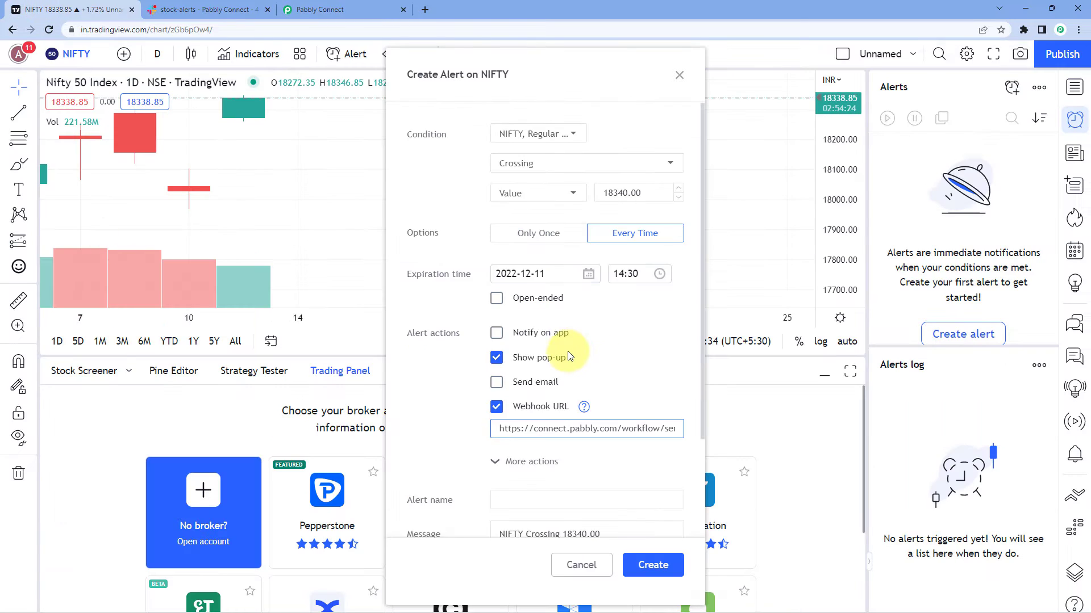
- Review the alert's default message and read the help article on using placeholders for variable values in alert messages
{"action": "scroll", "coordinate": [568, 367], "scroll_direction": "down", "scroll_amount": 1}
{"action": "scroll", "coordinate": [604, 372], "scroll_direction": "down", "scroll_amount": 1}
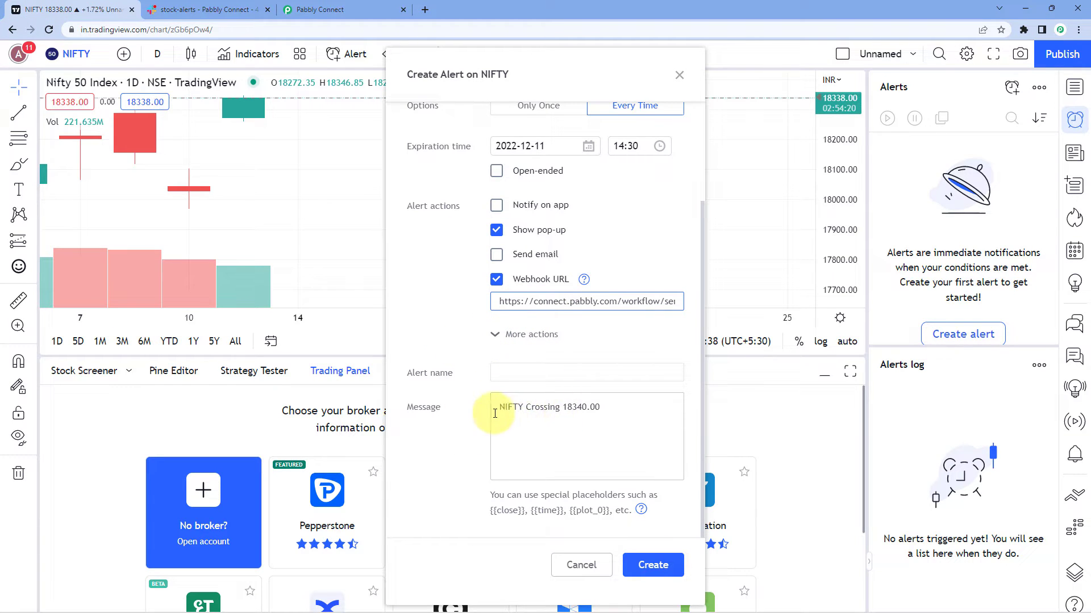
{"action": "left_click_drag", "start_coordinate": [497, 410], "coordinate": [604, 409]}
{"action": "left_click", "coordinate": [606, 407]}
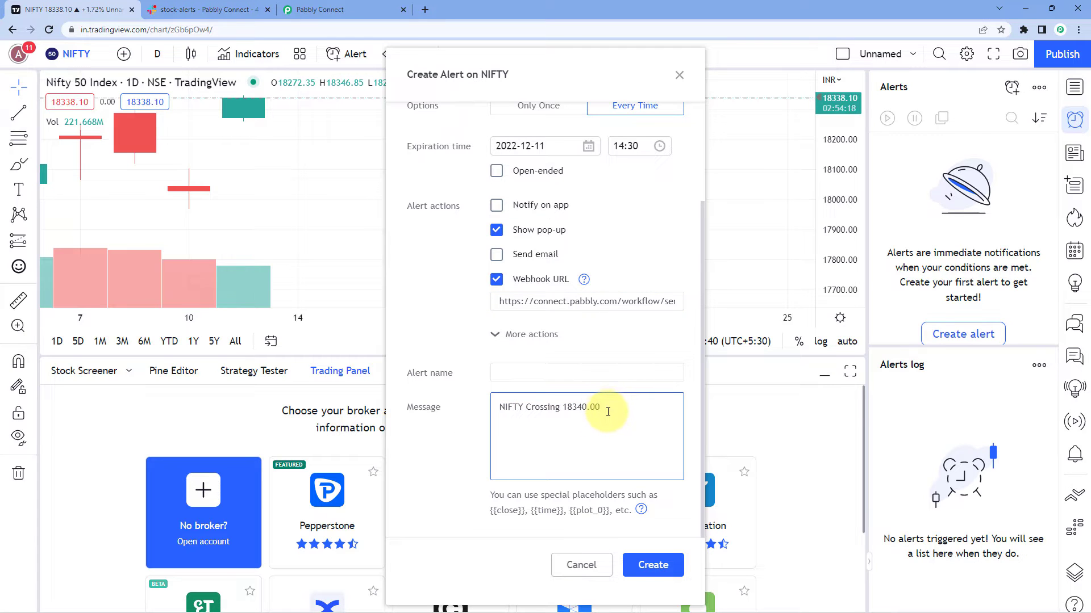
{"action": "left_click_drag", "start_coordinate": [498, 408], "coordinate": [615, 407]}
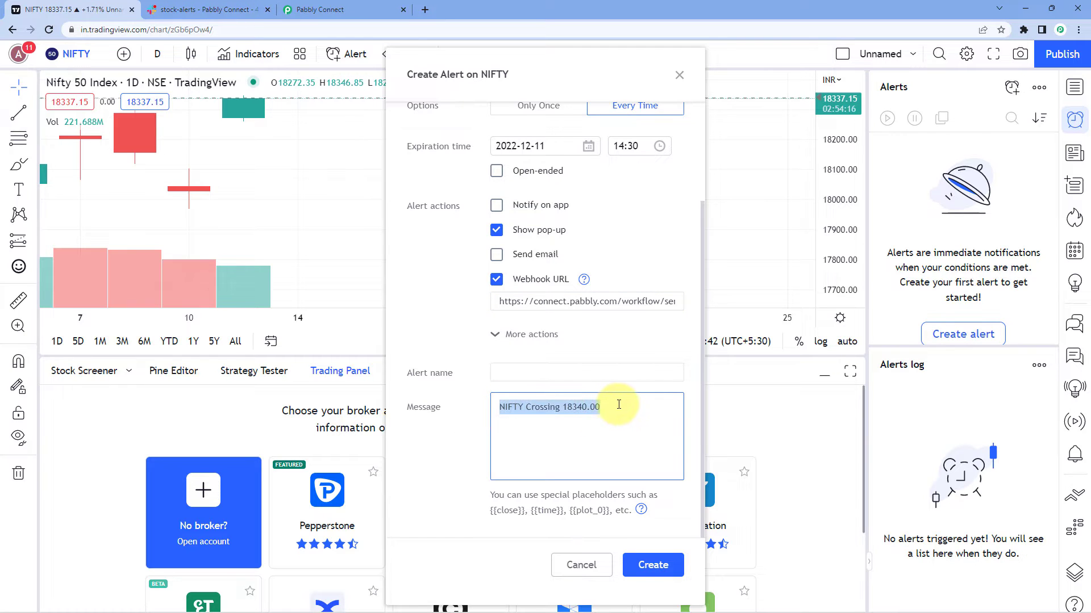
{"action": "left_click", "coordinate": [615, 405]}
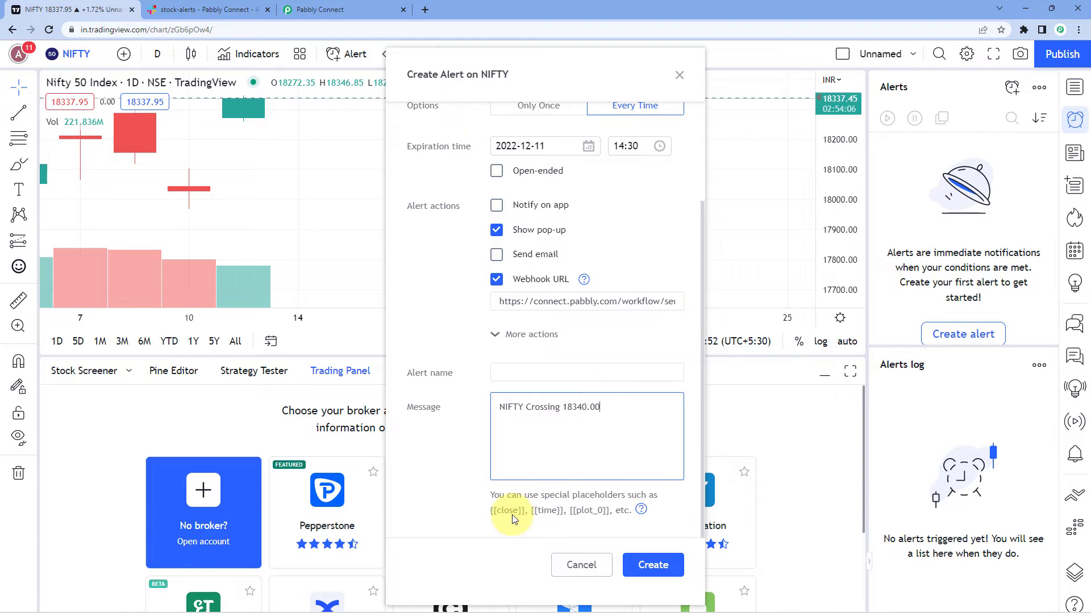
{"action": "left_click", "coordinate": [641, 510]}
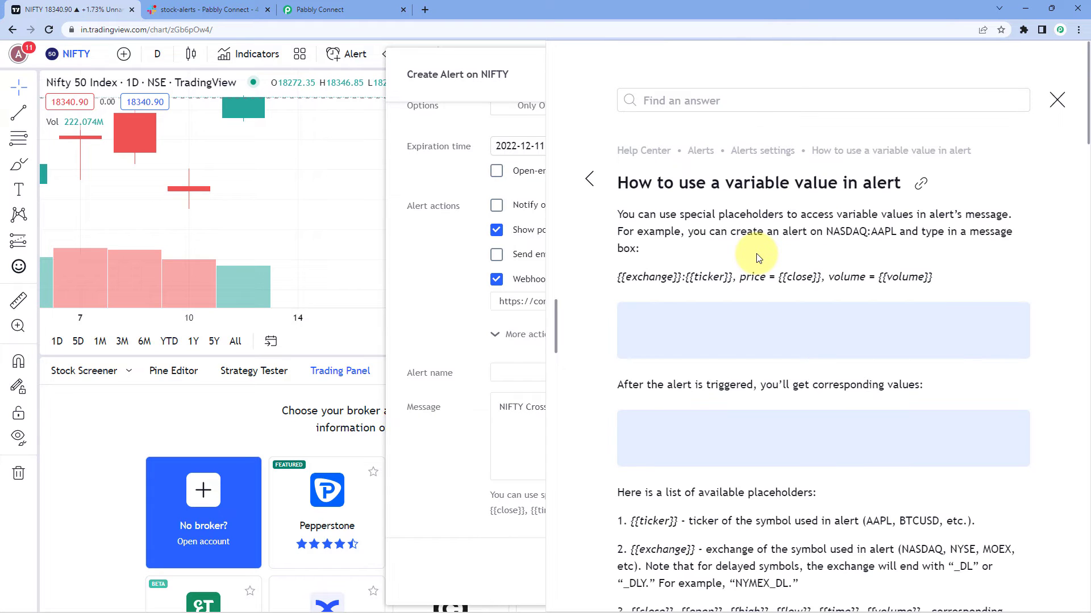
{"action": "left_click_drag", "start_coordinate": [827, 277], "coordinate": [860, 277]}
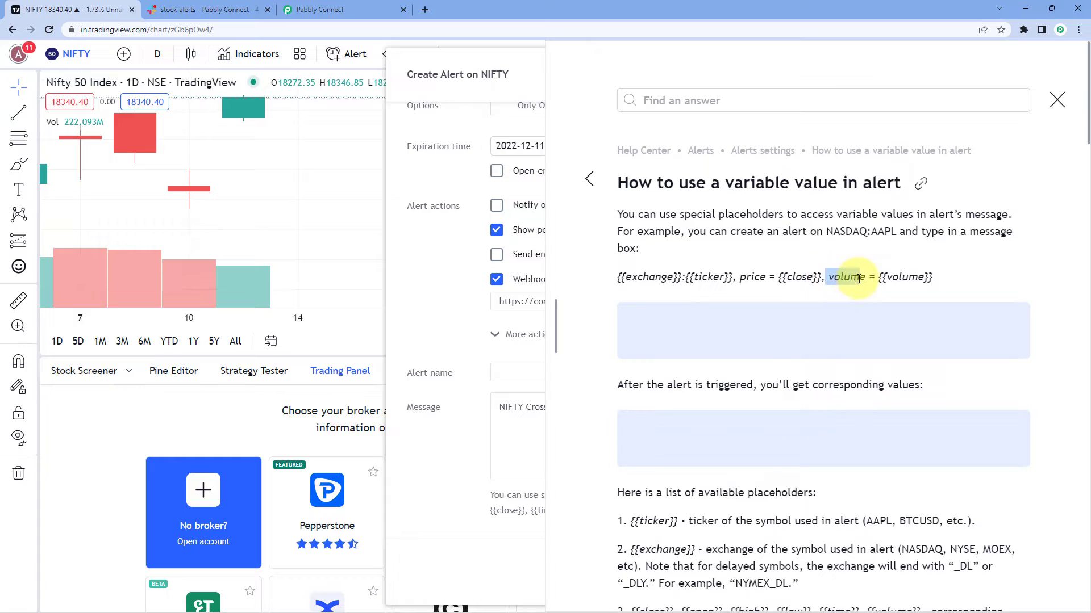
{"action": "scroll", "coordinate": [964, 252], "scroll_direction": "down", "scroll_amount": 10}
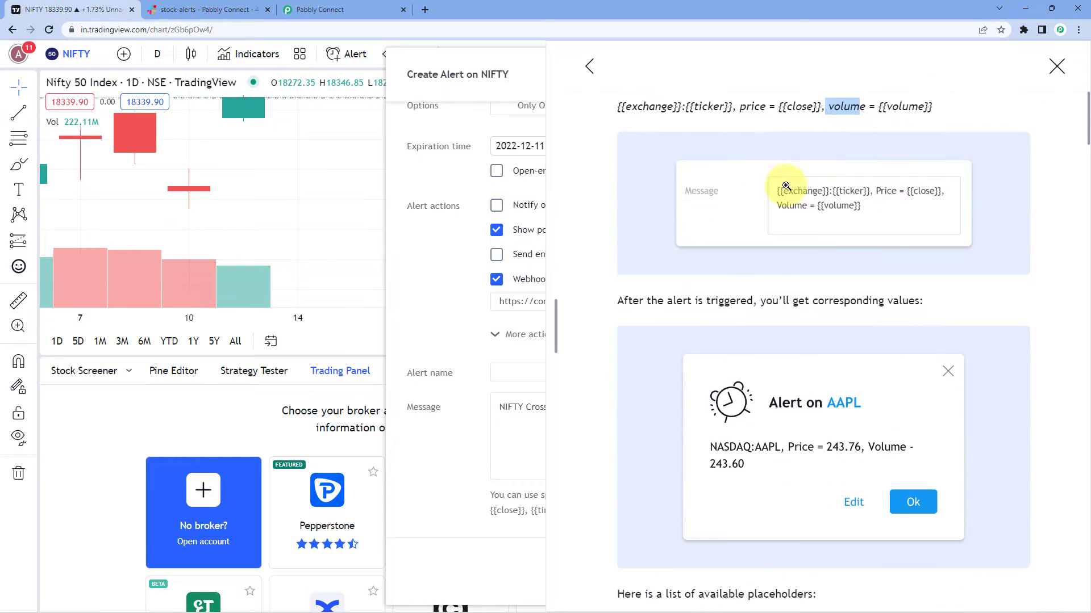
{"action": "scroll", "coordinate": [1008, 223], "scroll_direction": "down", "scroll_amount": 8}
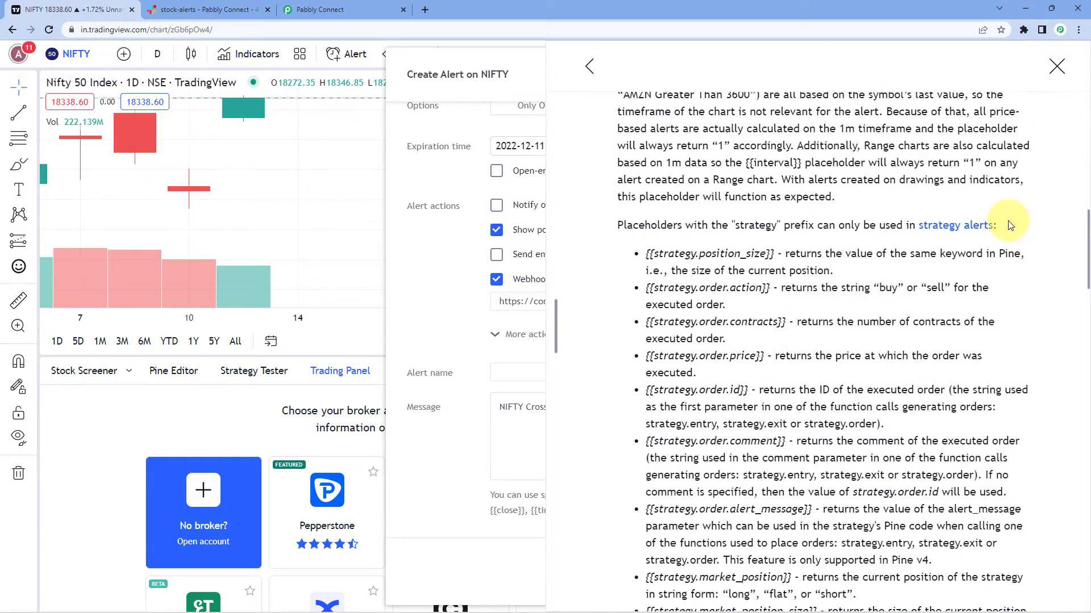
{"action": "left_click", "coordinate": [1054, 67]}
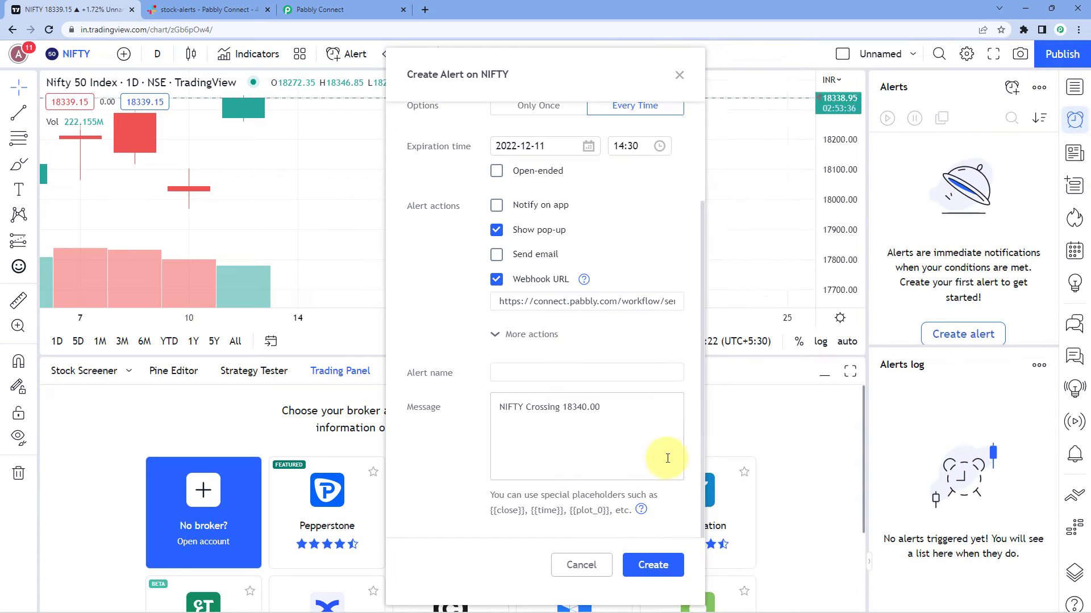
- Check the default message against the crossing value and append ", {{time}}, Volume - {{volume}}" to it
{"action": "left_click", "coordinate": [500, 407]}
{"action": "left_click_drag", "start_coordinate": [500, 407], "coordinate": [624, 410]}
{"action": "left_click", "coordinate": [594, 407]}
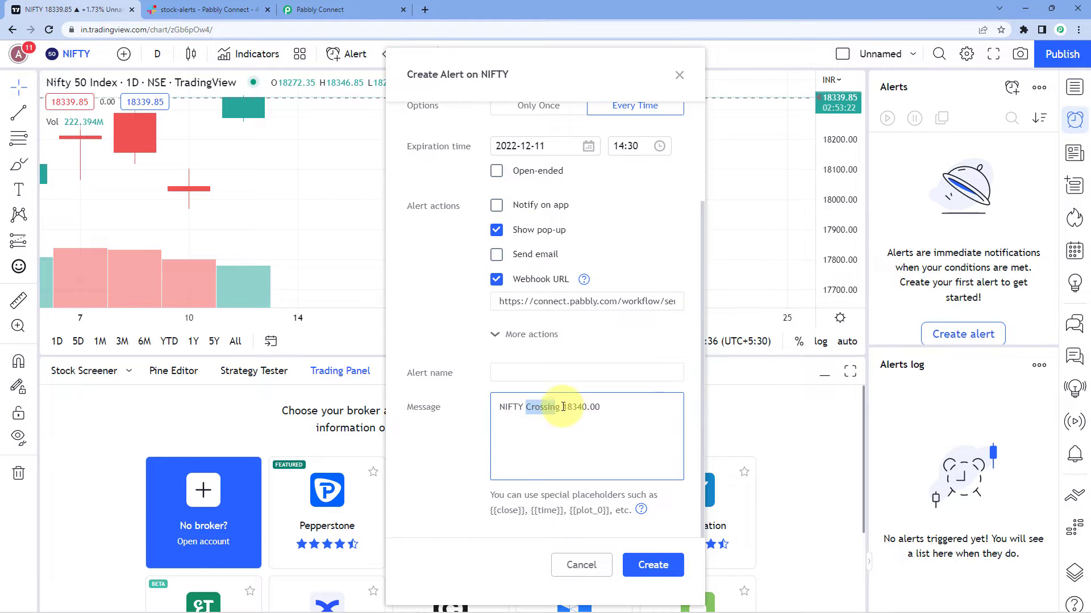
{"action": "left_click_drag", "start_coordinate": [561, 407], "coordinate": [601, 408]}
{"action": "scroll", "coordinate": [556, 182], "scroll_direction": "up", "scroll_amount": 2}
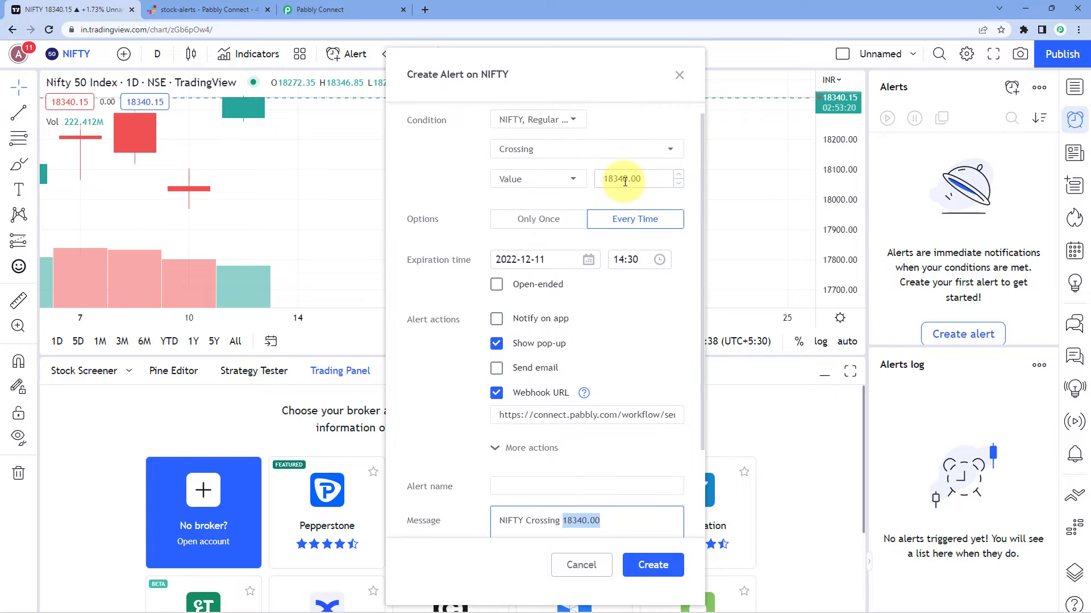
{"action": "scroll", "coordinate": [608, 471], "scroll_direction": "down", "scroll_amount": 1}
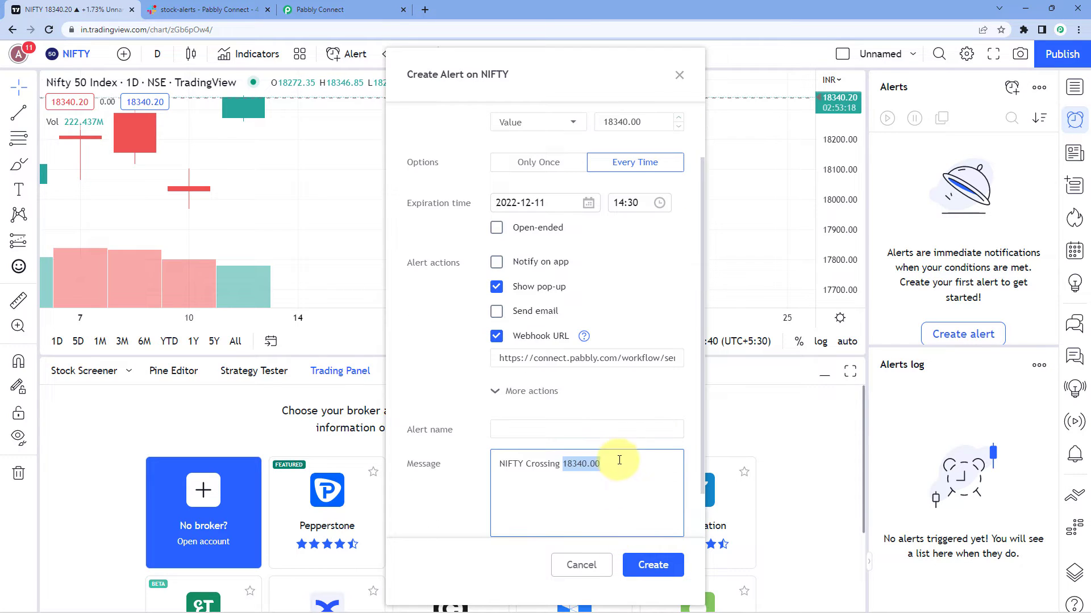
{"action": "left_click", "coordinate": [616, 461]}
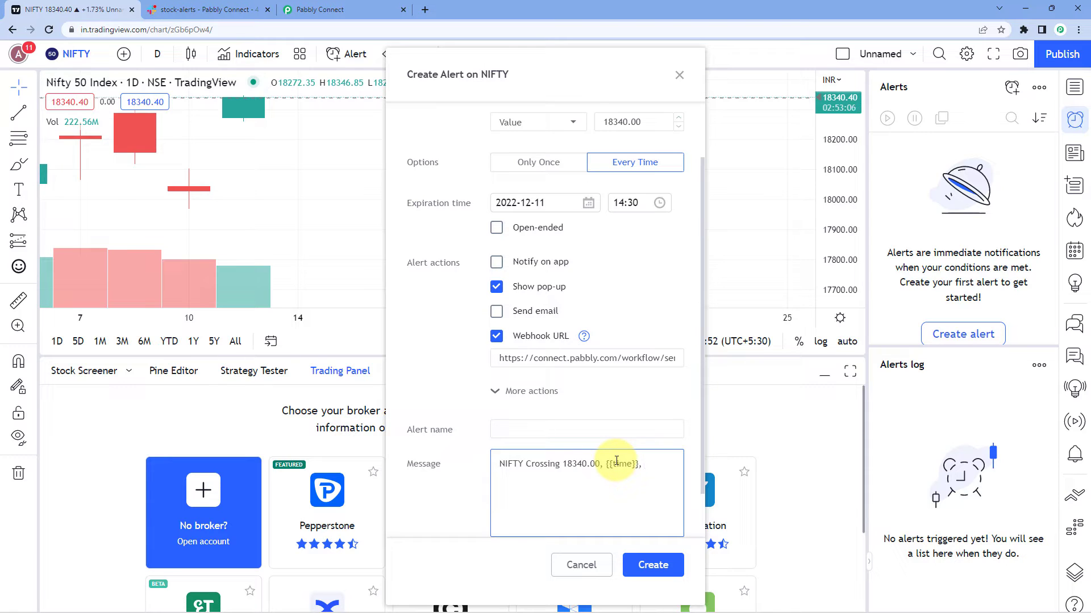
{"action": "type", "text": "- {{volume}}"}
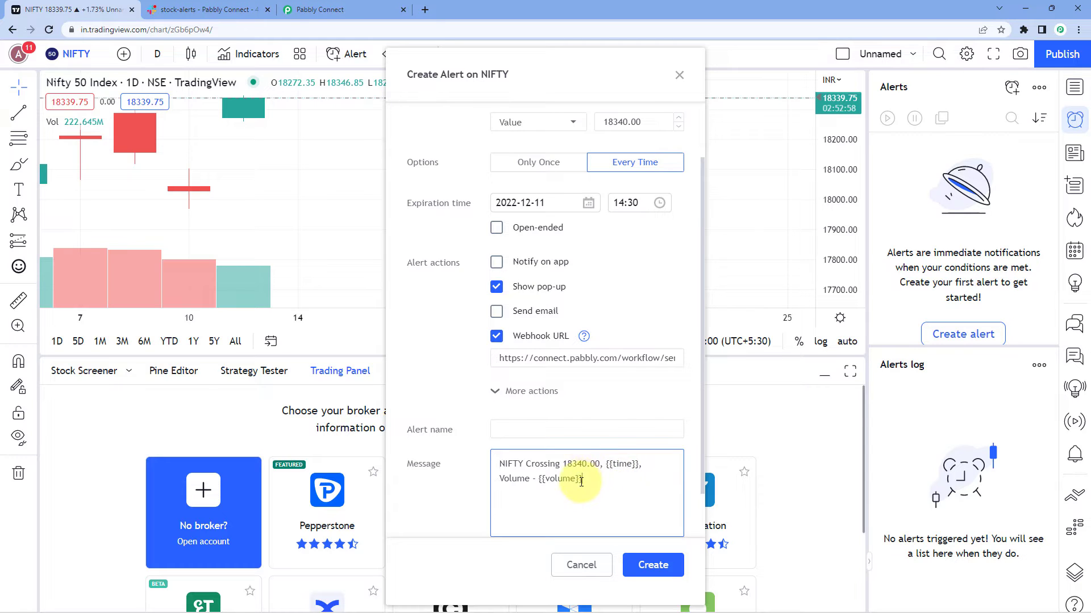
- Append ", {{close}}" after the volume placeholder at the end of the alert message
{"action": "scroll", "coordinate": [580, 454], "scroll_direction": "down", "scroll_amount": 1}
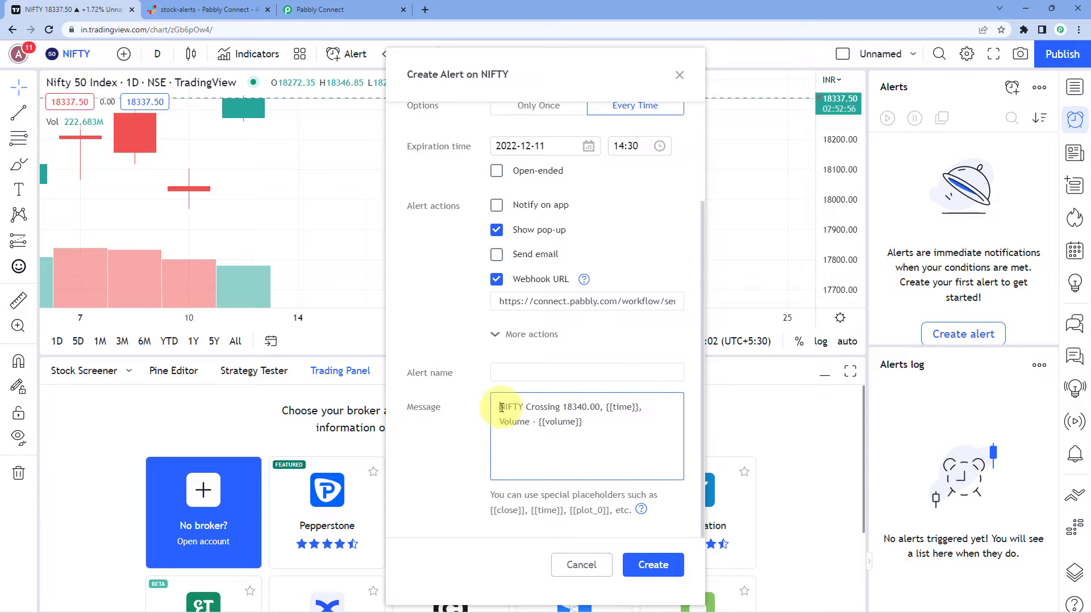
{"action": "left_click_drag", "start_coordinate": [499, 407], "coordinate": [629, 409]}
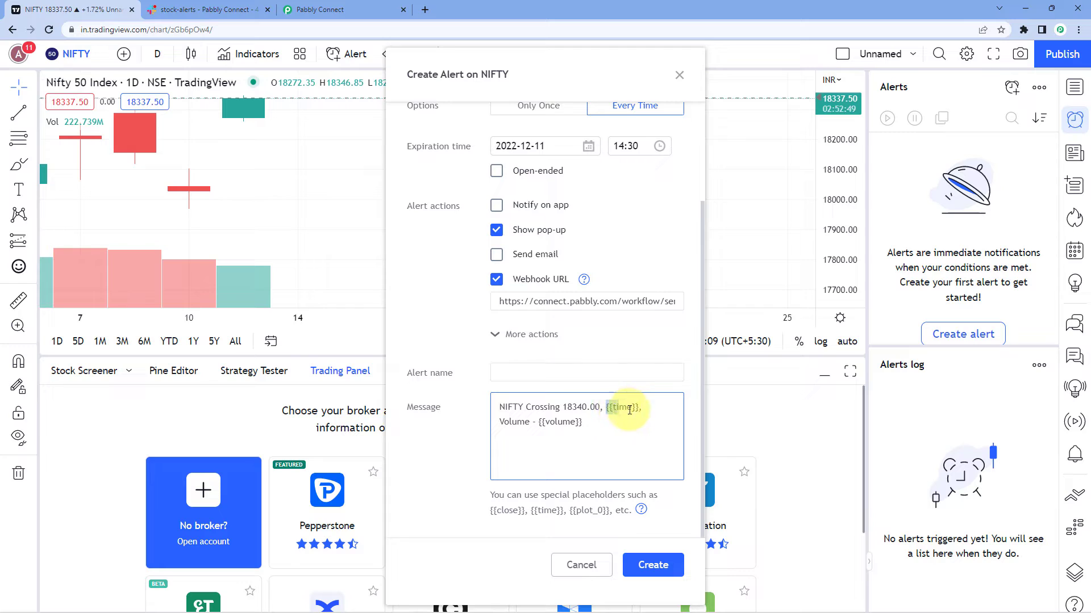
{"action": "left_click", "coordinate": [589, 422]}
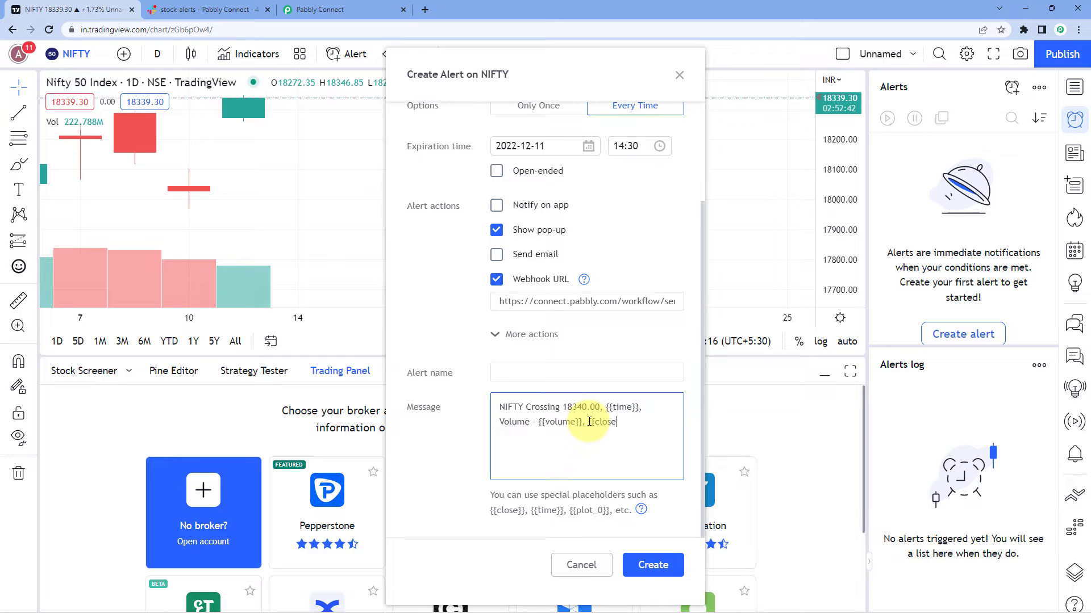
{"action": "type", "text": ", {{close}}"}
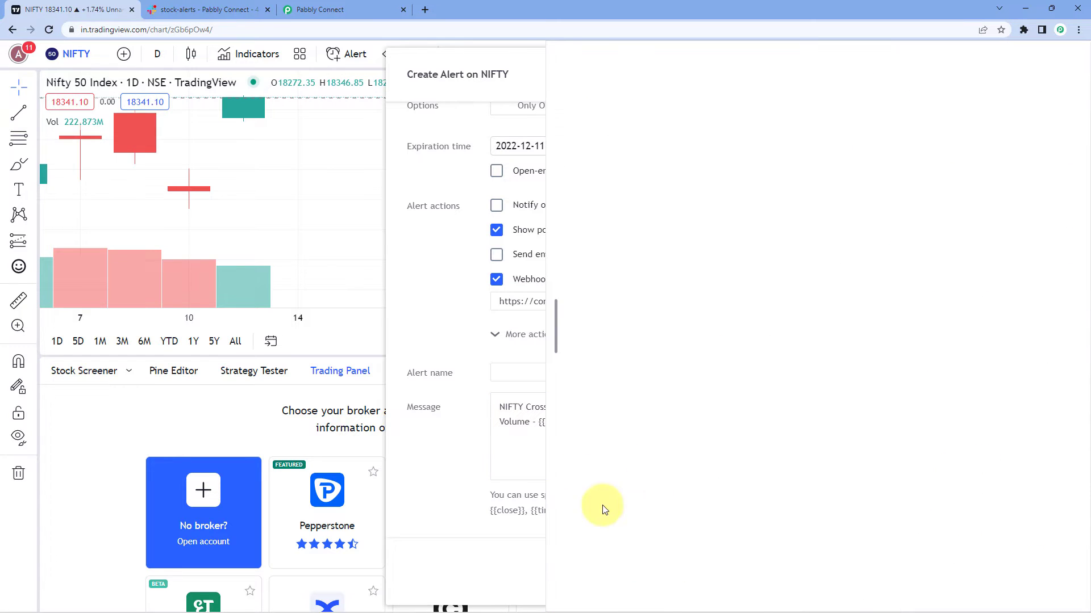
- Read the rest of the placeholder help article and close it to return to the alert settings
{"action": "scroll", "coordinate": [807, 314], "scroll_direction": "down", "scroll_amount": 12}
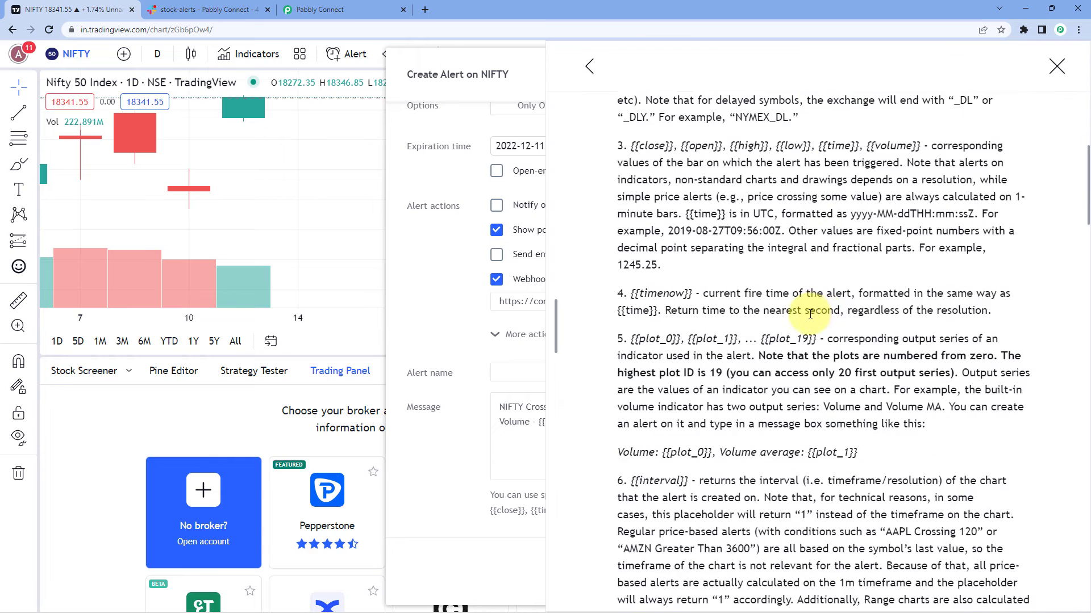
{"action": "scroll", "coordinate": [810, 314], "scroll_direction": "down", "scroll_amount": 3}
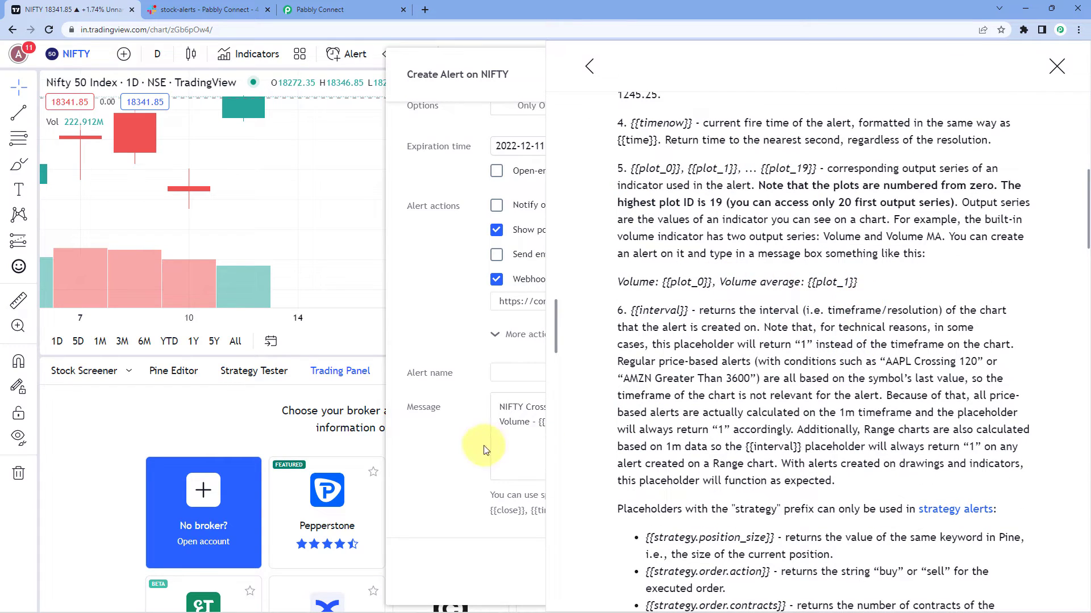
{"action": "left_click", "coordinate": [1057, 66]}
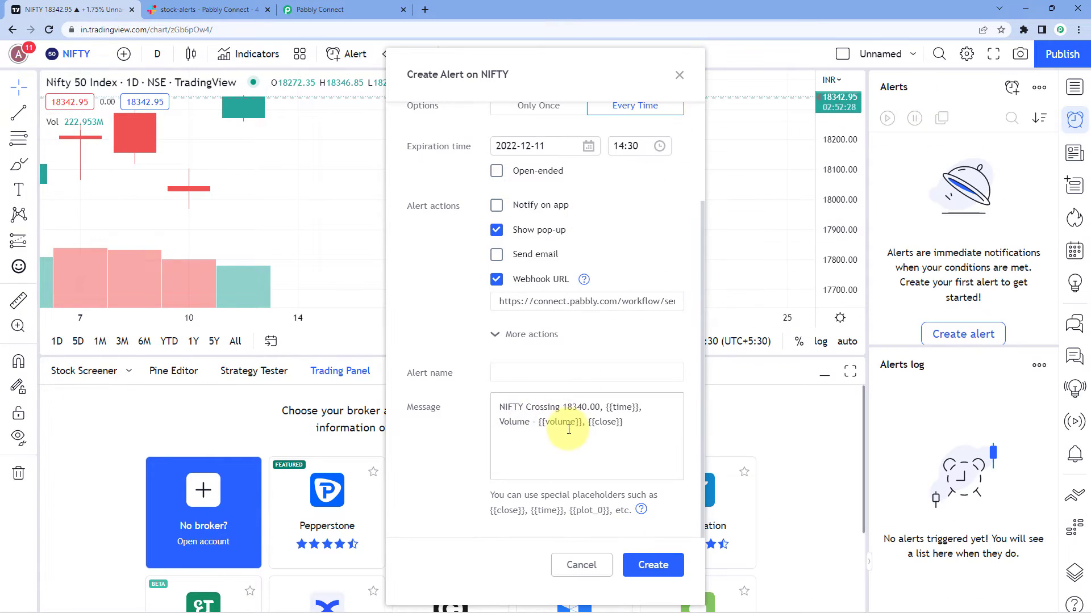
- Check that the Tradingview trigger in Pabbly Connect is waiting for a webhook response, and create the NIFTY alert in TradingView
{"action": "left_click", "coordinate": [352, 8]}
{"action": "left_click", "coordinate": [29, 4]}
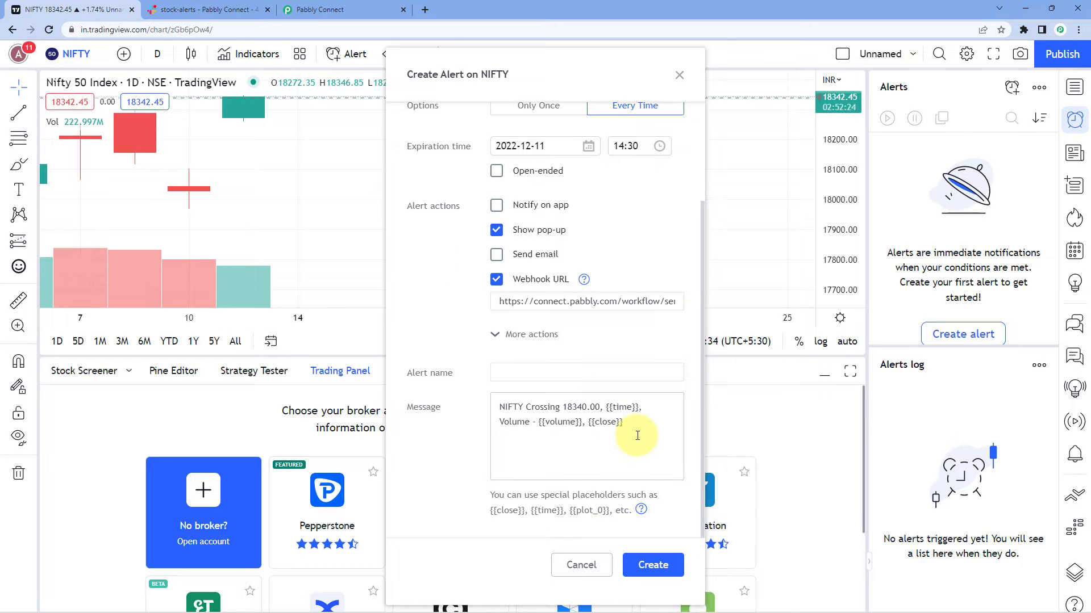
{"action": "scroll", "coordinate": [648, 429], "scroll_direction": "up", "scroll_amount": 2}
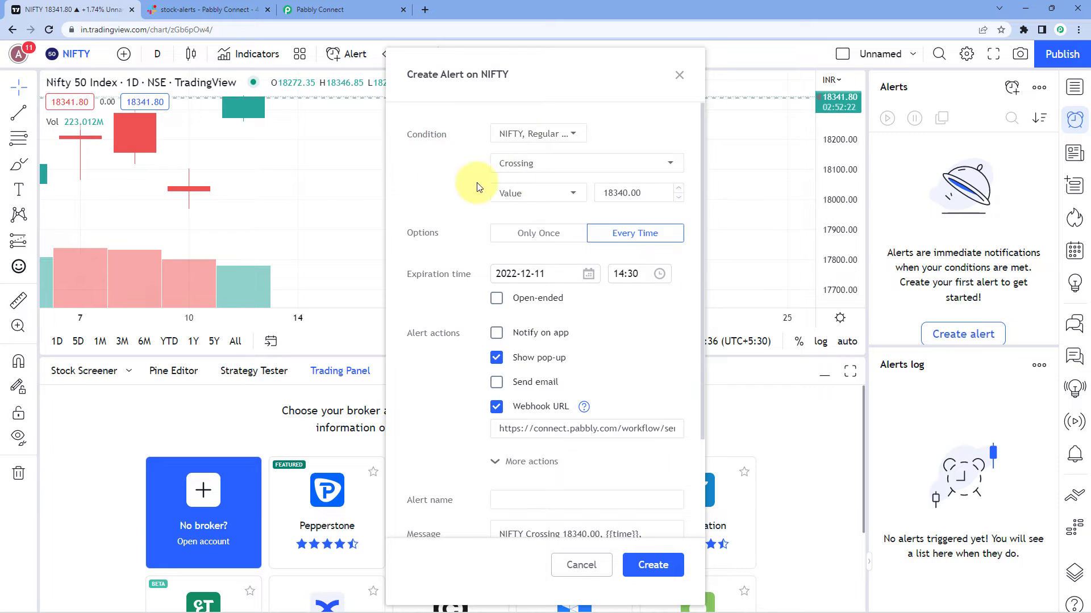
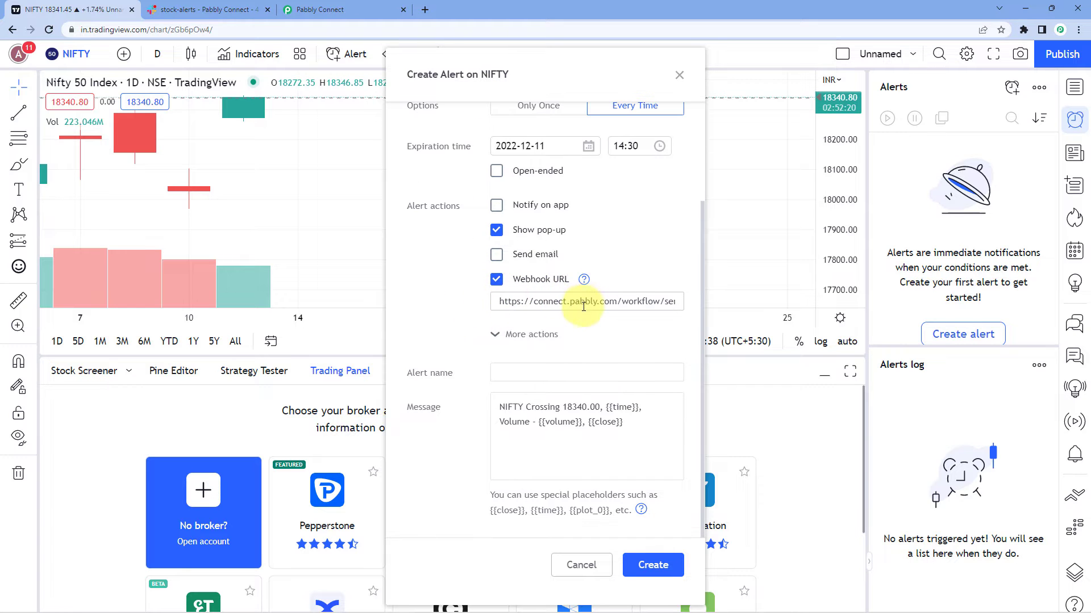
{"action": "left_click", "coordinate": [318, 9]}
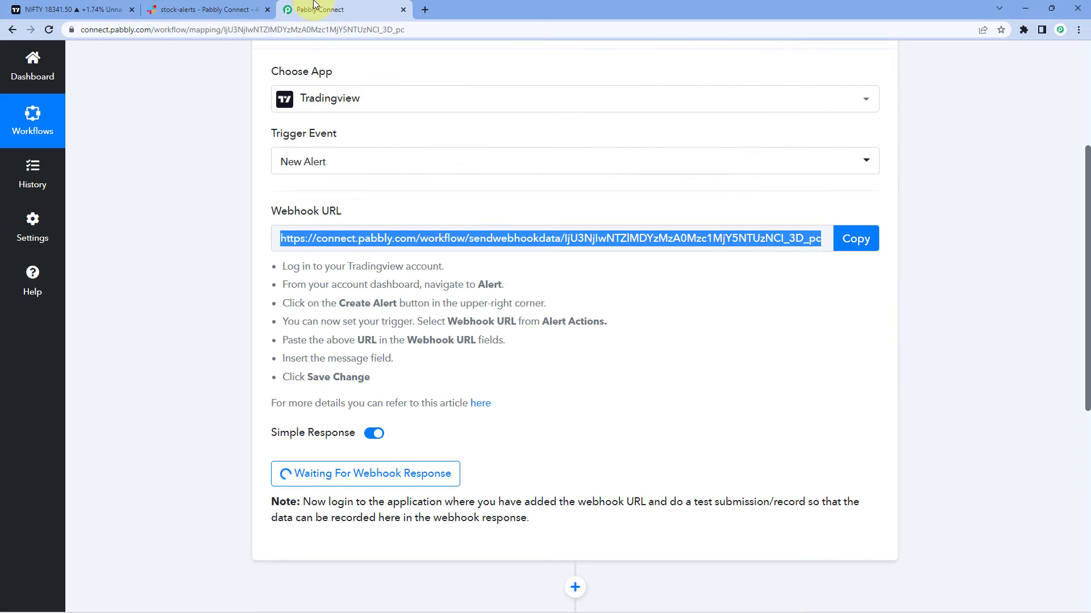
{"action": "left_click", "coordinate": [71, 9]}
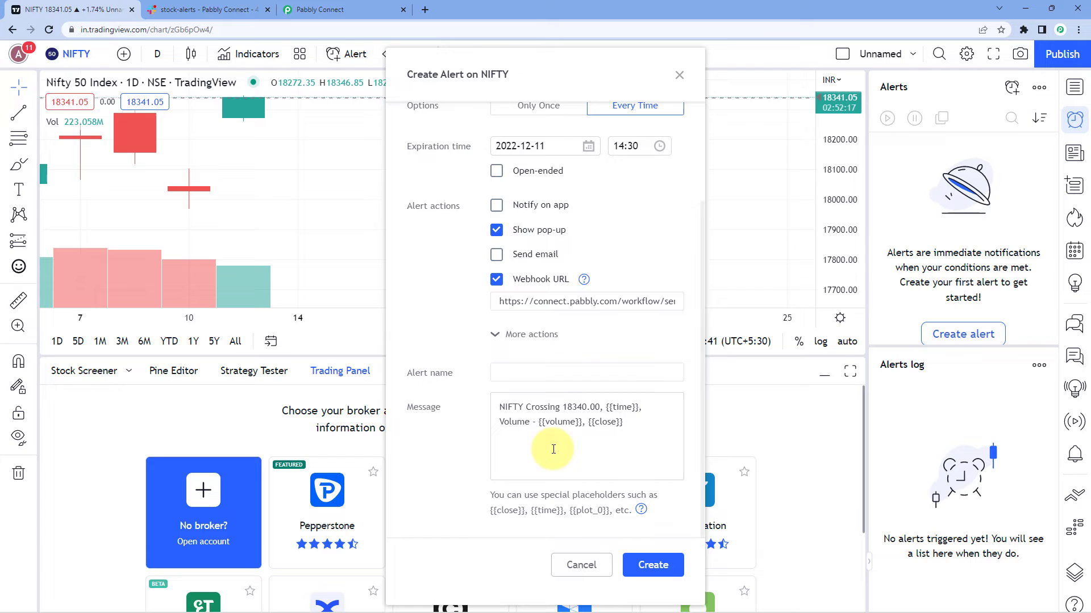
{"action": "left_click", "coordinate": [653, 565]}
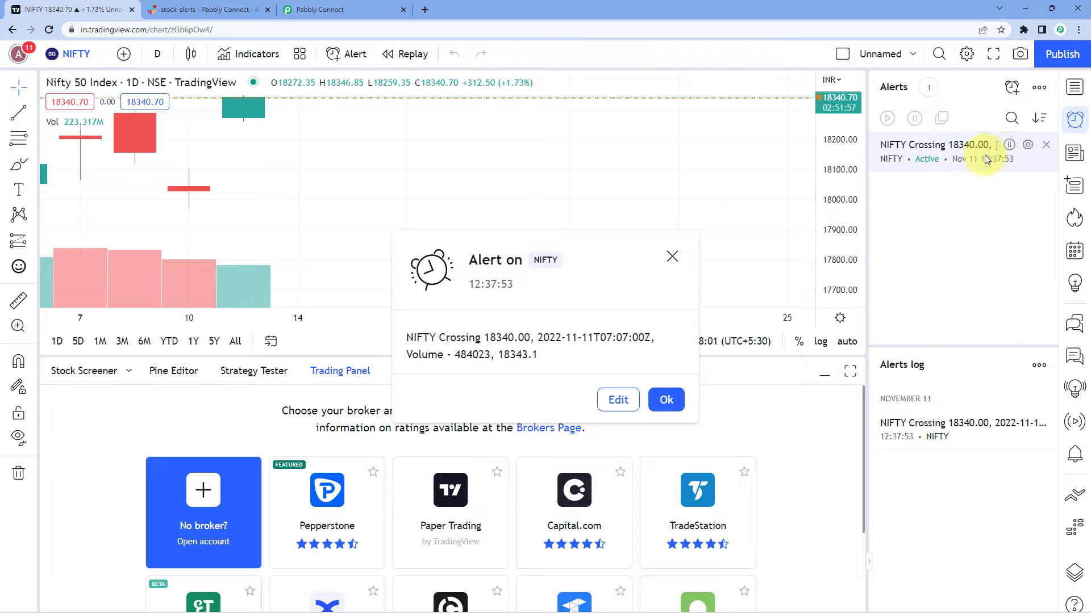
- Switch to Pabbly Connect and enlarge the value box of the trigger's received response to read the whole message
{"action": "left_click", "coordinate": [341, 11]}
{"action": "left_click", "coordinate": [204, 334]}
{"action": "scroll", "coordinate": [204, 338], "scroll_direction": "down", "scroll_amount": 4}
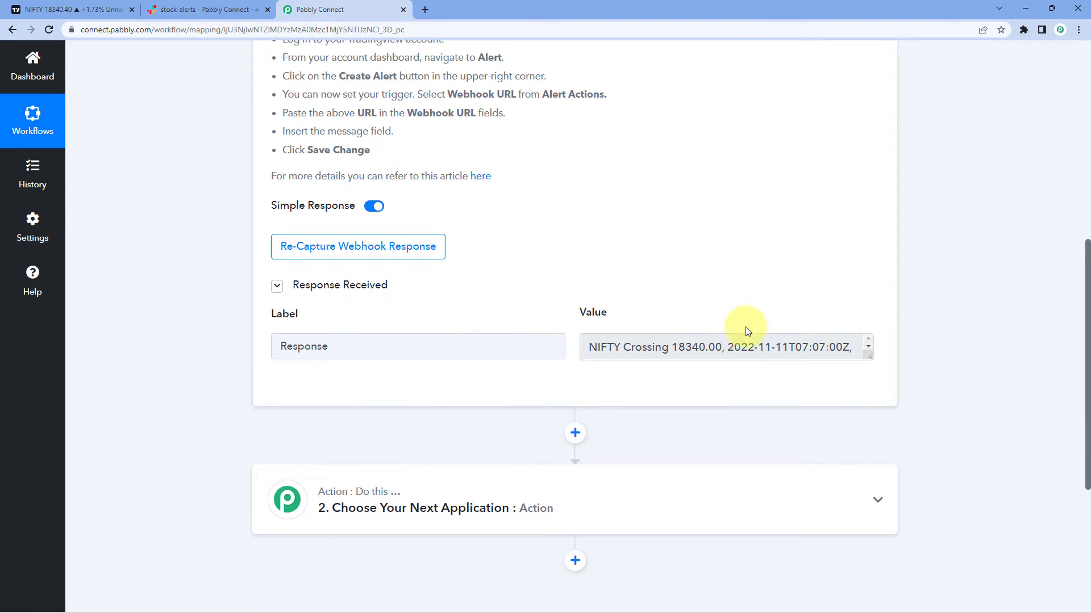
{"action": "left_click_drag", "start_coordinate": [866, 362], "coordinate": [867, 401]}
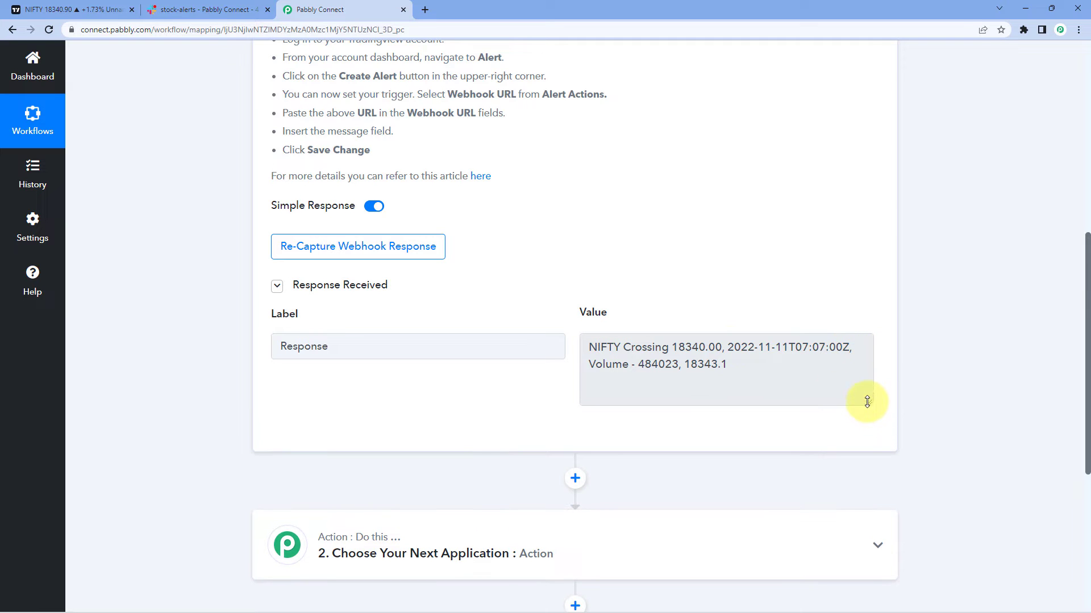
- Open the NIFTY alert's settings in TradingView, check its crossing value and save the alert
{"action": "left_click", "coordinate": [109, 10]}
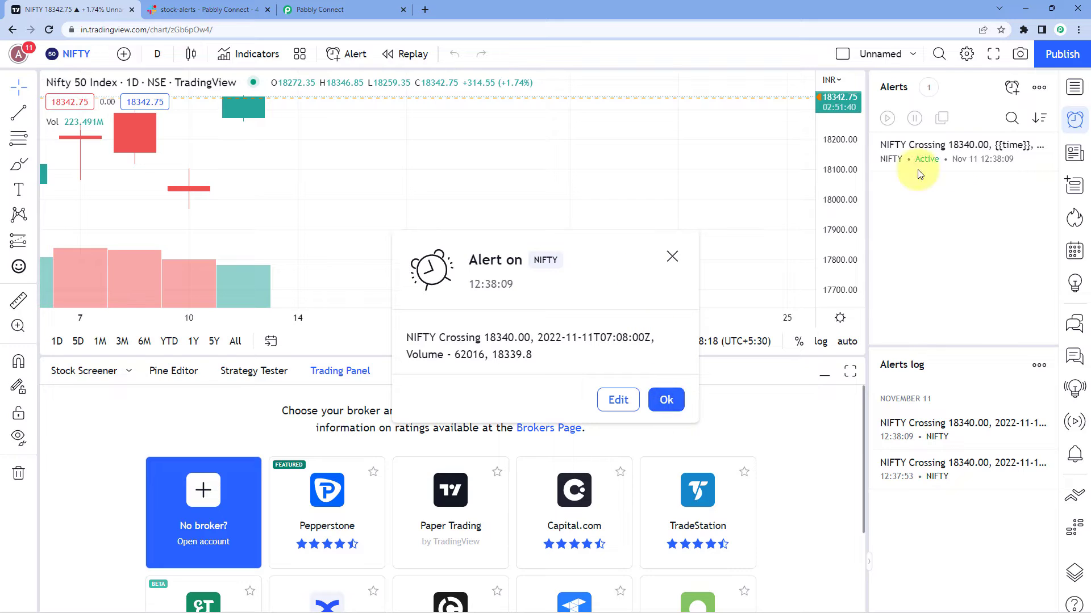
{"action": "left_click", "coordinate": [1027, 146]}
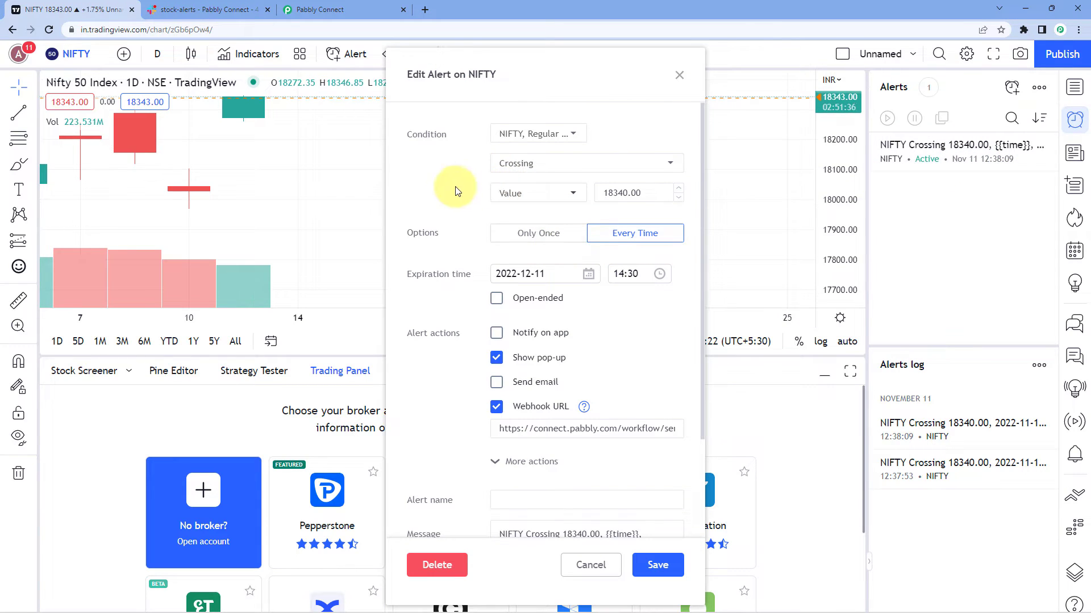
{"action": "double_click", "coordinate": [597, 194]}
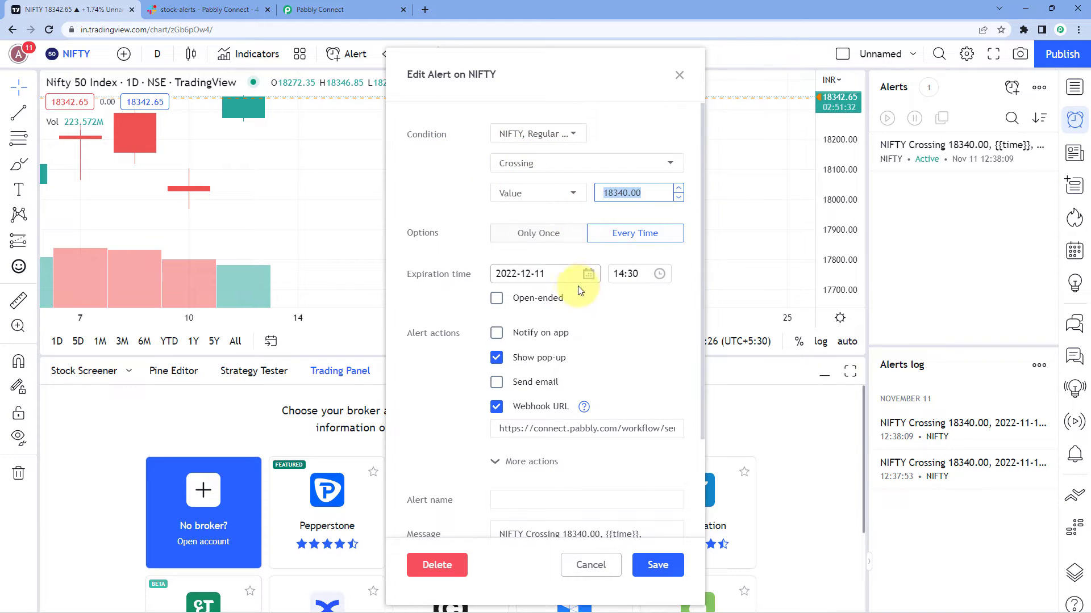
{"action": "left_click", "coordinate": [682, 314]}
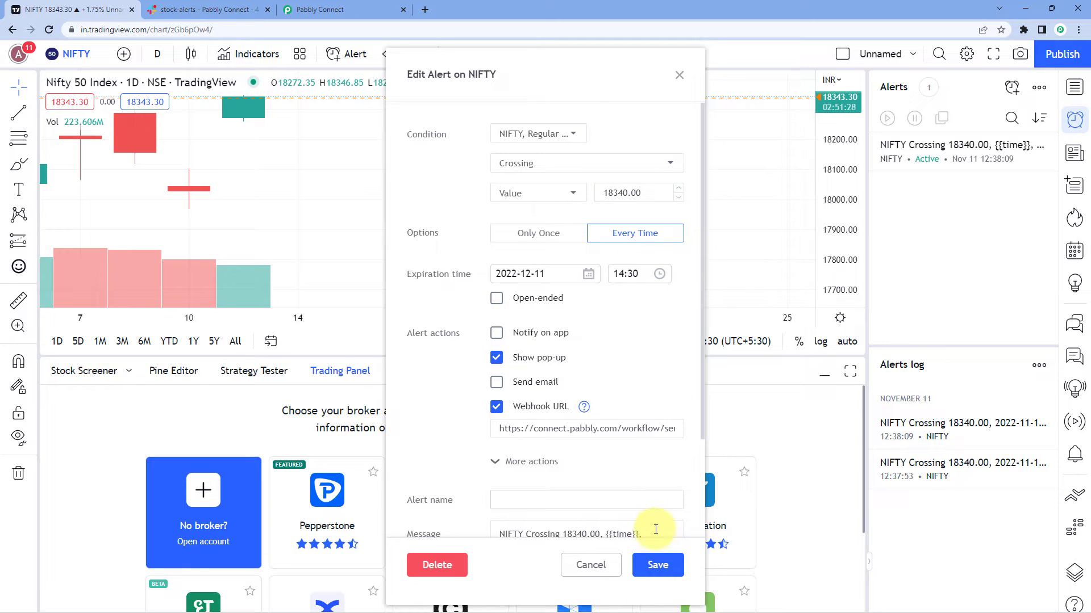
{"action": "left_click", "coordinate": [658, 568]}
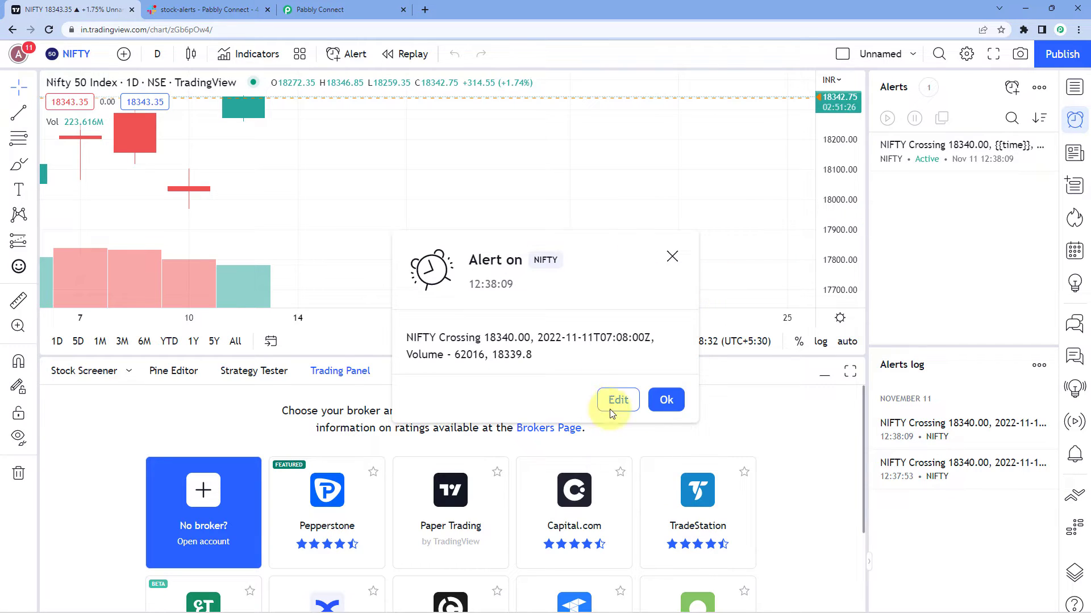
- Stop the NIFTY alert in the alerts list and dismiss its notifications
{"action": "left_click", "coordinate": [668, 400]}
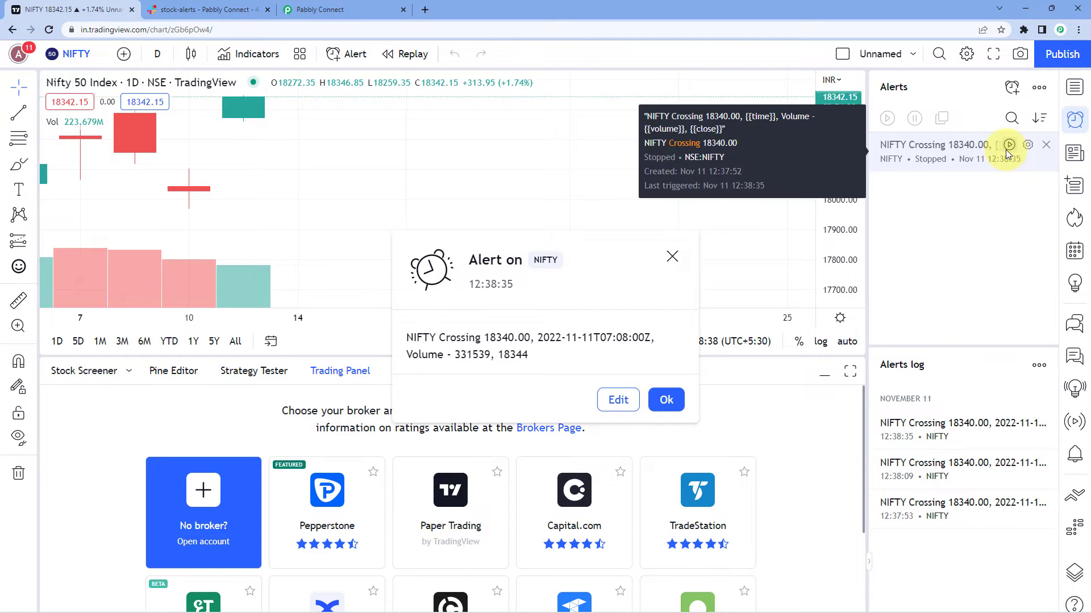
{"action": "left_click", "coordinate": [1007, 147]}
{"action": "left_click", "coordinate": [660, 398]}
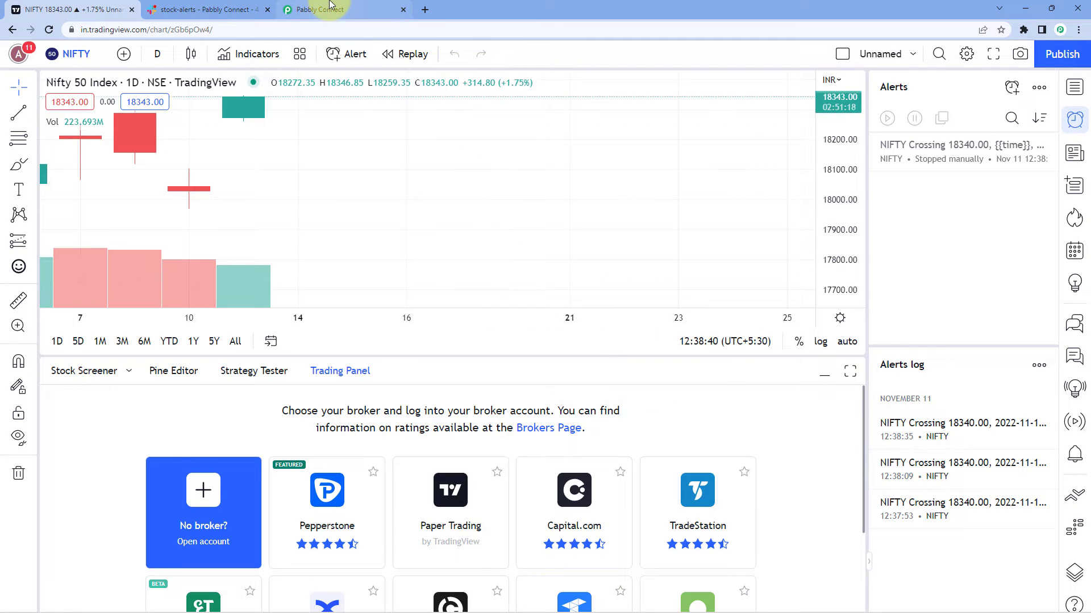
- Switch to Pabbly Connect and examine the time, volume and closing price in the trigger's captured response
{"action": "left_click", "coordinate": [341, 10]}
{"action": "scroll", "coordinate": [632, 249], "scroll_direction": "up", "scroll_amount": 1}
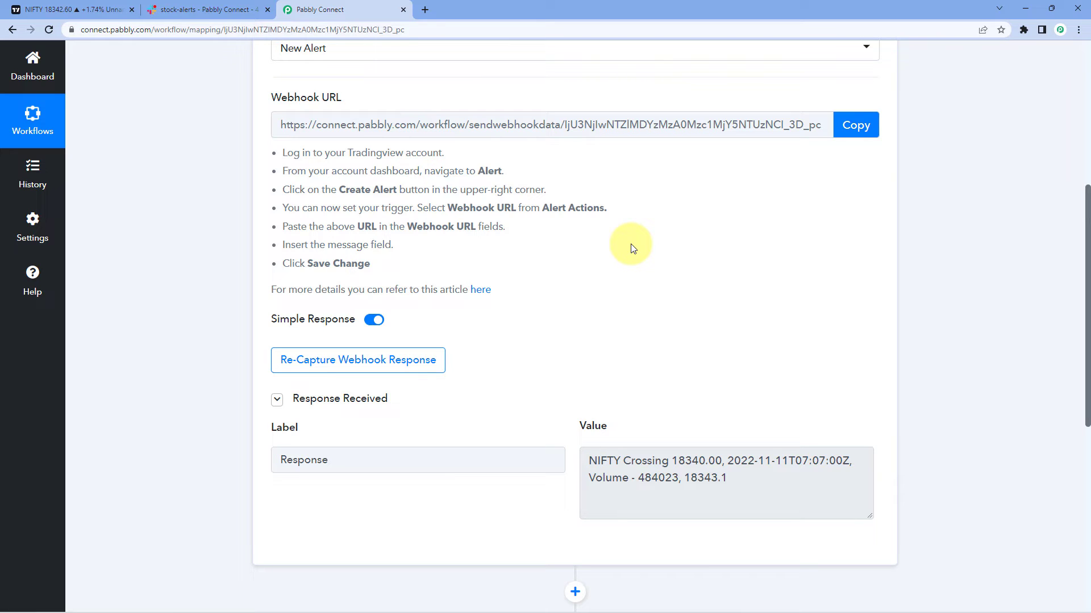
{"action": "triple_click", "coordinate": [742, 484]}
{"action": "left_click", "coordinate": [608, 365]}
{"action": "left_click", "coordinate": [71, 10]}
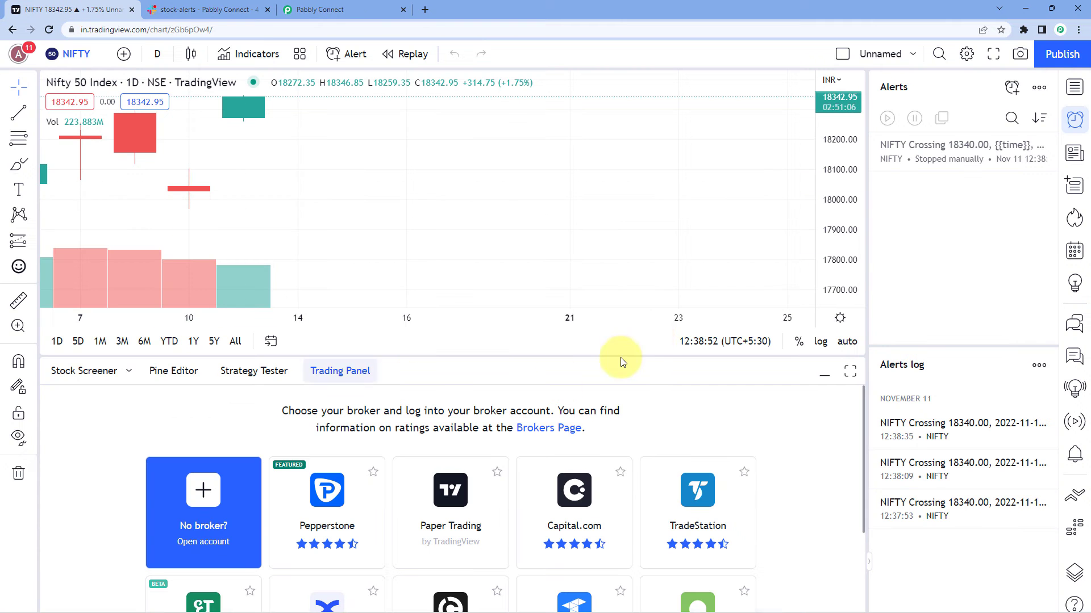
{"action": "left_click", "coordinate": [375, 9]}
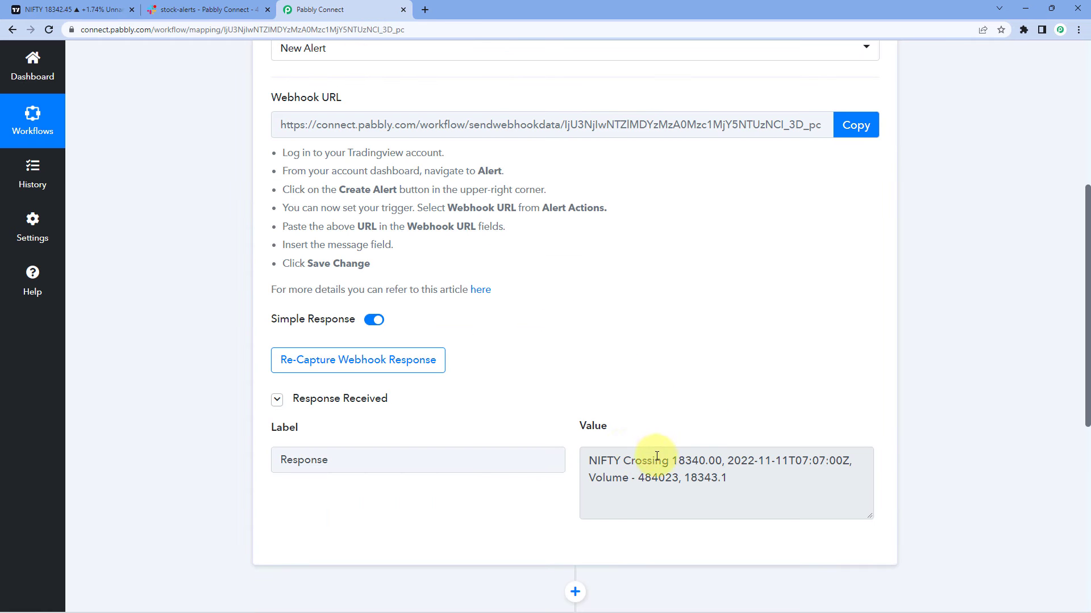
{"action": "left_click_drag", "start_coordinate": [732, 463], "coordinate": [838, 461]}
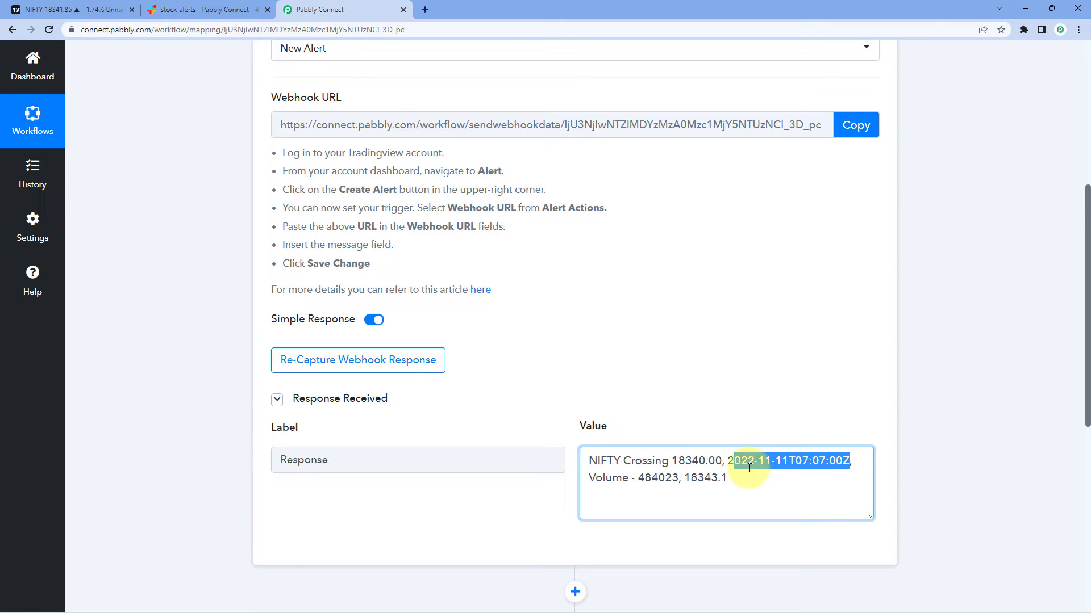
{"action": "left_click", "coordinate": [722, 463]}
{"action": "left_click_drag", "start_coordinate": [728, 463], "coordinate": [892, 462]}
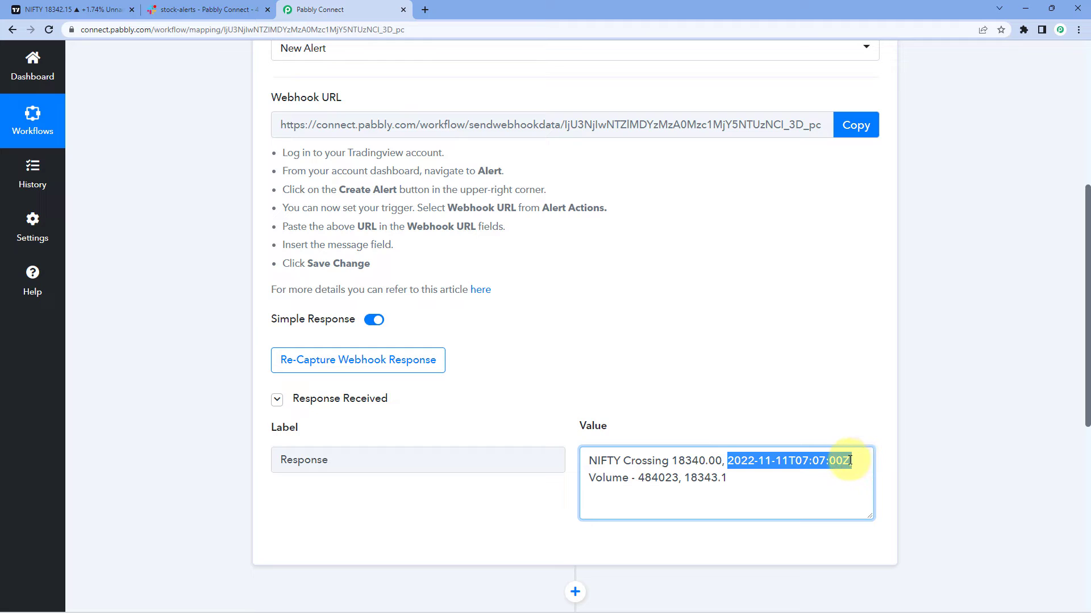
{"action": "left_click", "coordinate": [605, 481]}
{"action": "left_click_drag", "start_coordinate": [638, 479], "coordinate": [728, 482]}
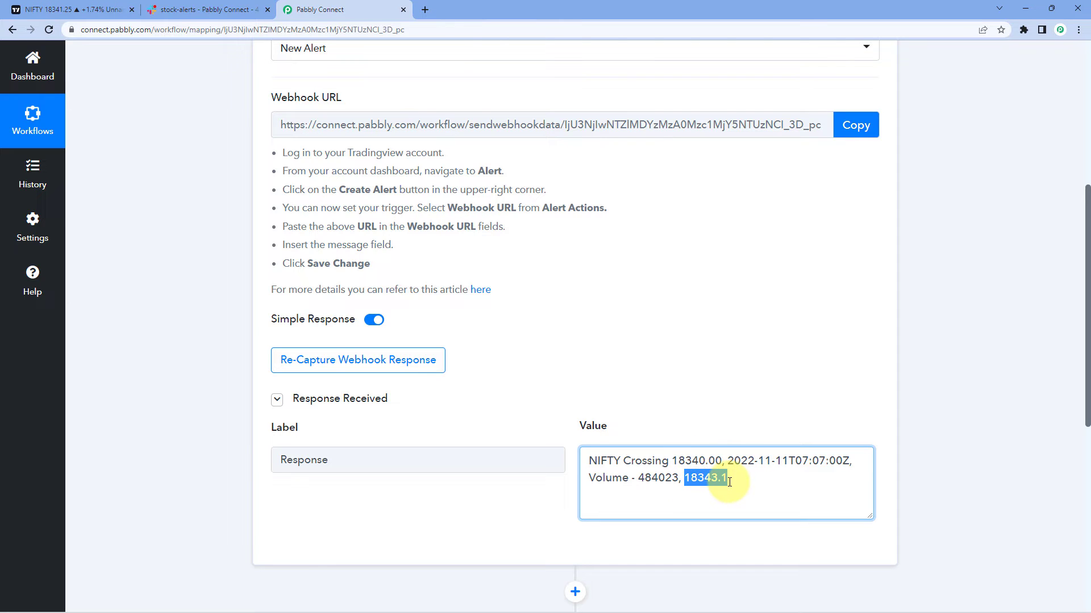
{"action": "left_click", "coordinate": [727, 482]}
{"action": "left_click", "coordinate": [752, 394]}
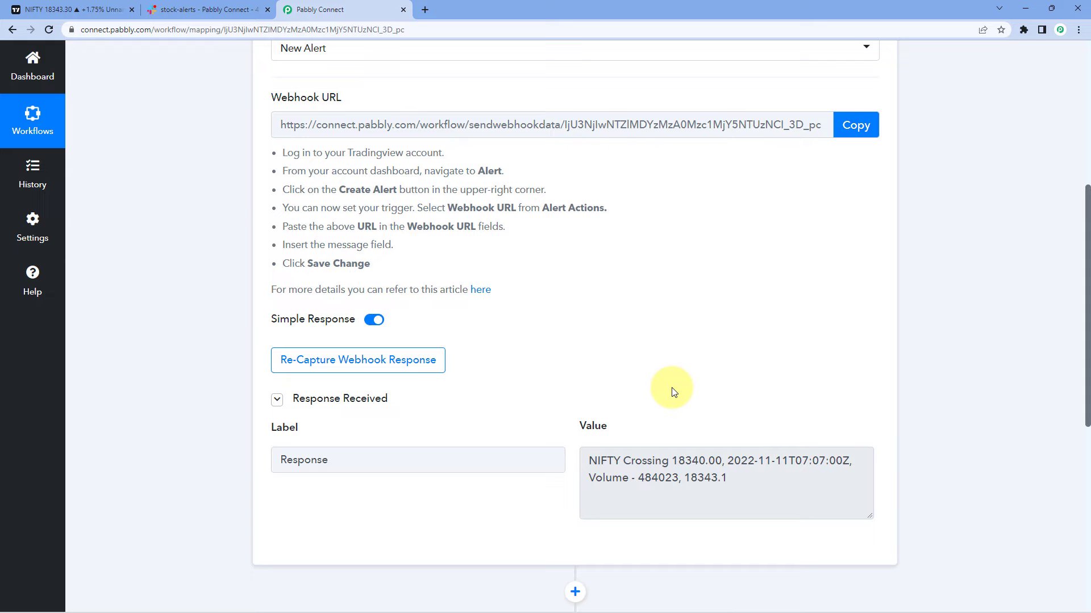
- Choose Slack as the application for the workflow's second step
{"action": "scroll", "coordinate": [693, 357], "scroll_direction": "down", "scroll_amount": 5}
{"action": "scroll", "coordinate": [540, 333], "scroll_direction": "down", "scroll_amount": 2}
{"action": "left_click", "coordinate": [453, 268]}
{"action": "scroll", "coordinate": [223, 286], "scroll_direction": "down", "scroll_amount": 1}
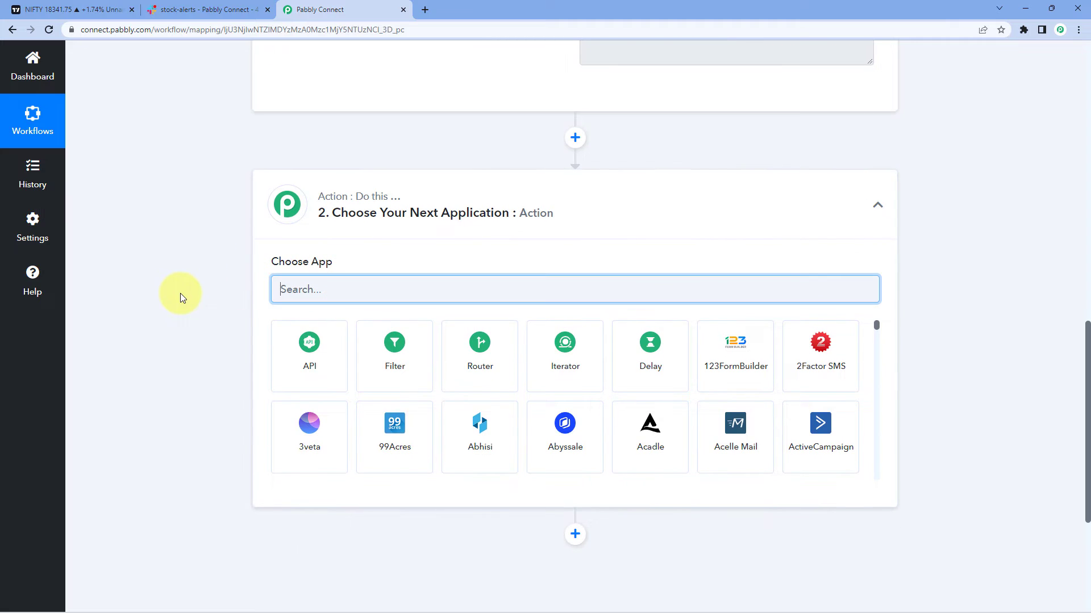
{"action": "type", "text": "Sa"}
{"action": "key", "text": "BackSpace"}
{"action": "type", "text": "lack"}
{"action": "left_click", "coordinate": [311, 367]}
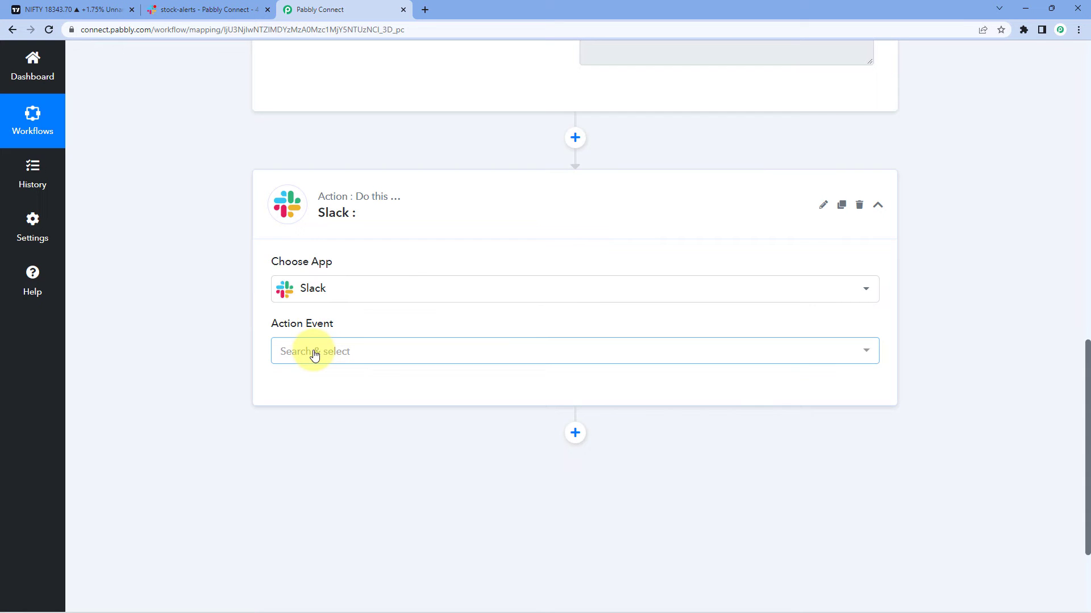
- Set the Slack action event to Send Channel Message and open its account connection settings
{"action": "left_click", "coordinate": [323, 355]}
{"action": "left_click", "coordinate": [401, 145]}
{"action": "left_click", "coordinate": [318, 391]}
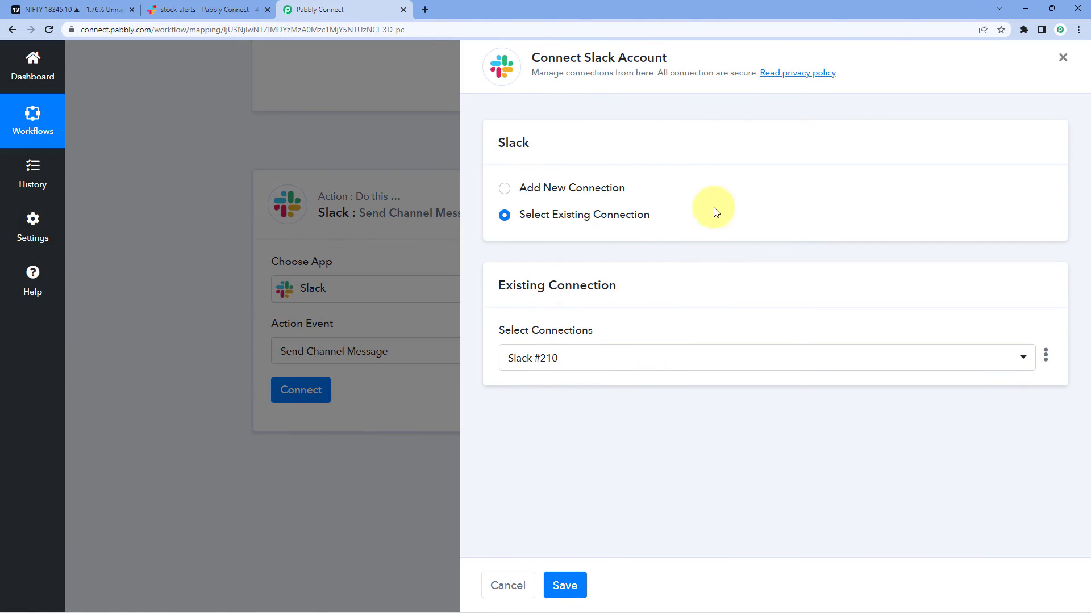
- Add a new Slack connection with the token type "user" and start its authorization
{"action": "left_click", "coordinate": [504, 188]}
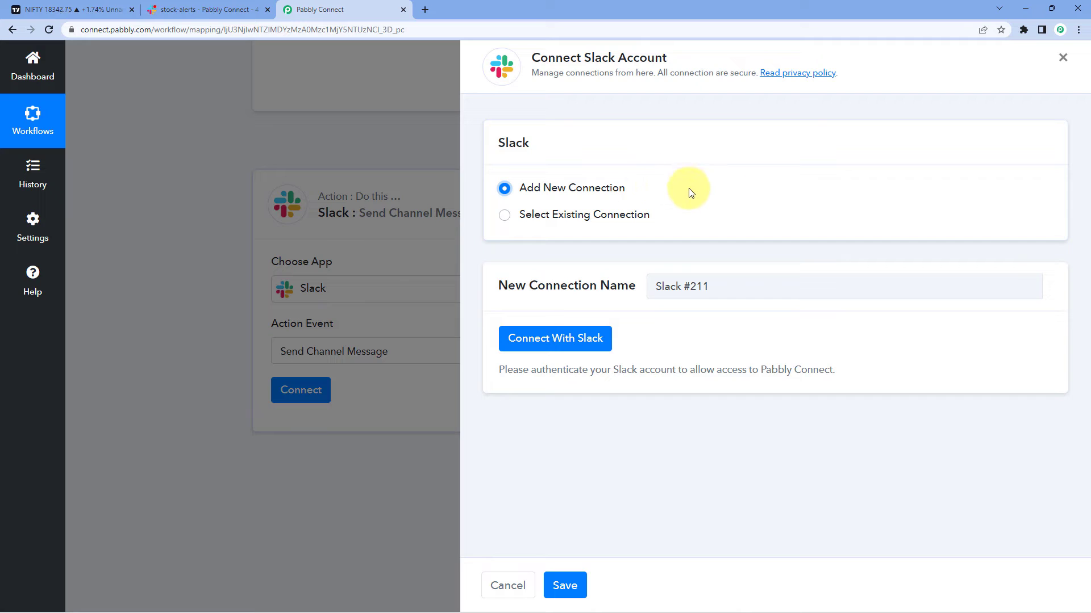
{"action": "left_click", "coordinate": [555, 339]}
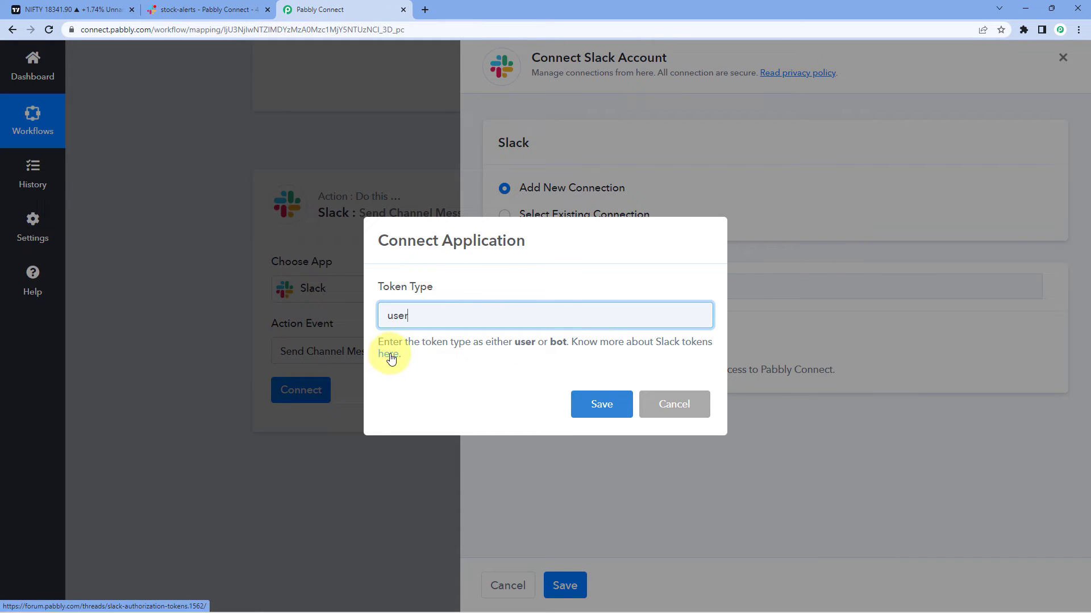
{"action": "left_click", "coordinate": [599, 405]}
{"action": "left_click", "coordinate": [566, 349]}
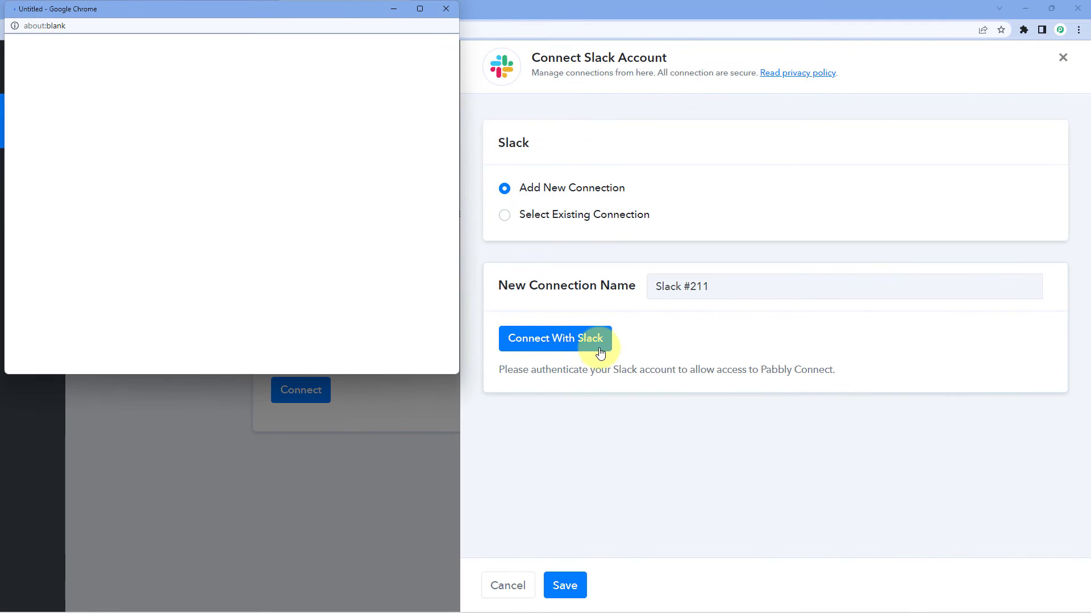
- Review the requested permissions and allow Pabbly Connect to access the Pabbly Connect Slack workspace
{"action": "left_click_drag", "start_coordinate": [290, 11], "coordinate": [286, 59]}
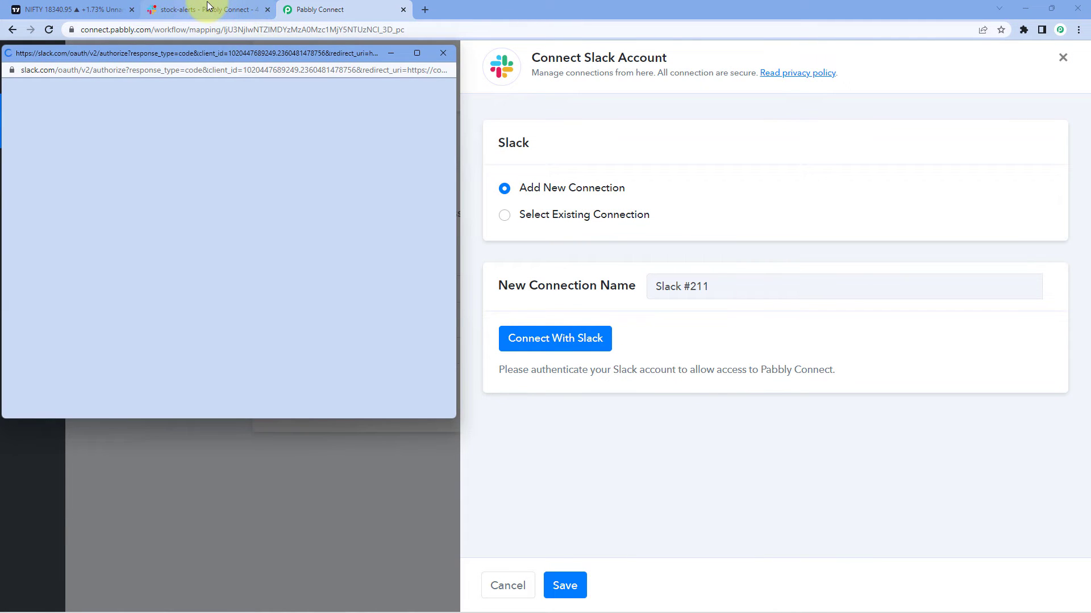
{"action": "left_click", "coordinate": [273, 9]}
{"action": "left_click", "coordinate": [341, 9]}
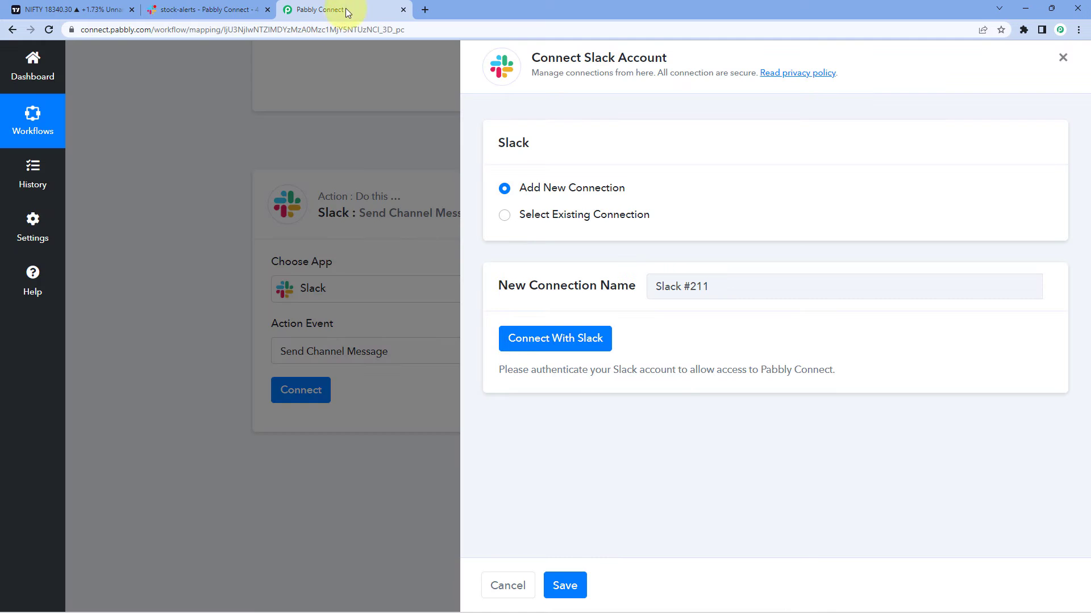
{"action": "left_click", "coordinate": [343, 180]}
{"action": "scroll", "coordinate": [305, 234], "scroll_direction": "down", "scroll_amount": 5}
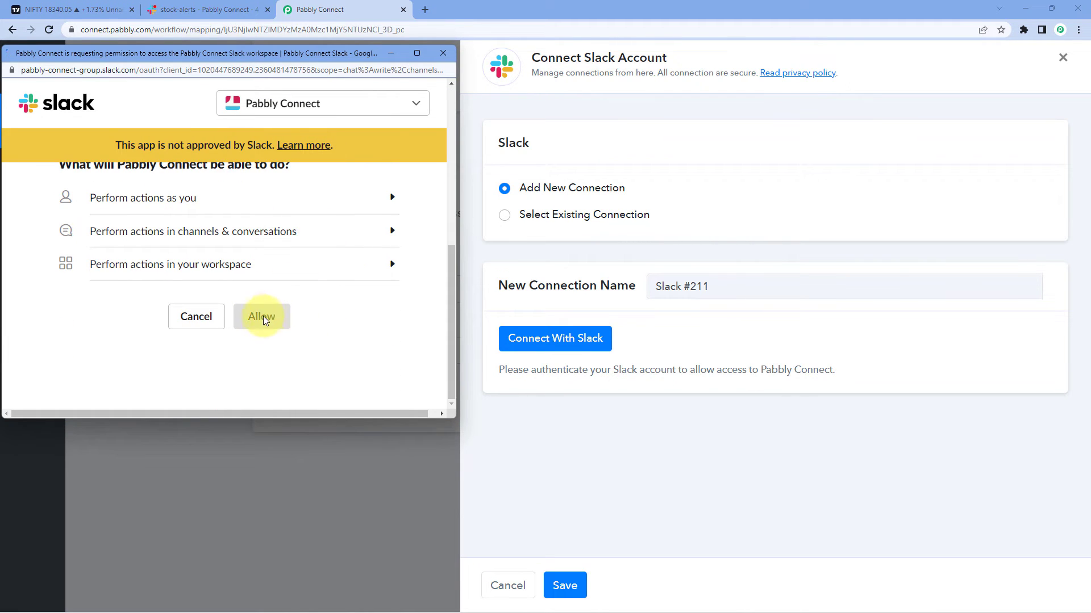
{"action": "scroll", "coordinate": [348, 196], "scroll_direction": "up", "scroll_amount": 5}
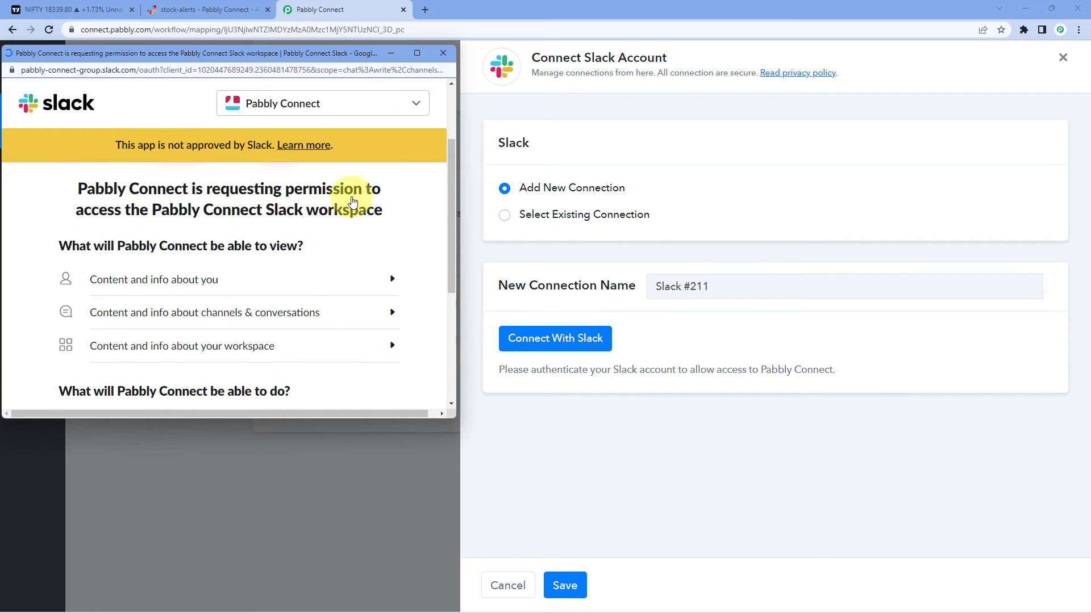
{"action": "scroll", "coordinate": [352, 201], "scroll_direction": "down", "scroll_amount": 5}
{"action": "left_click", "coordinate": [269, 323]}
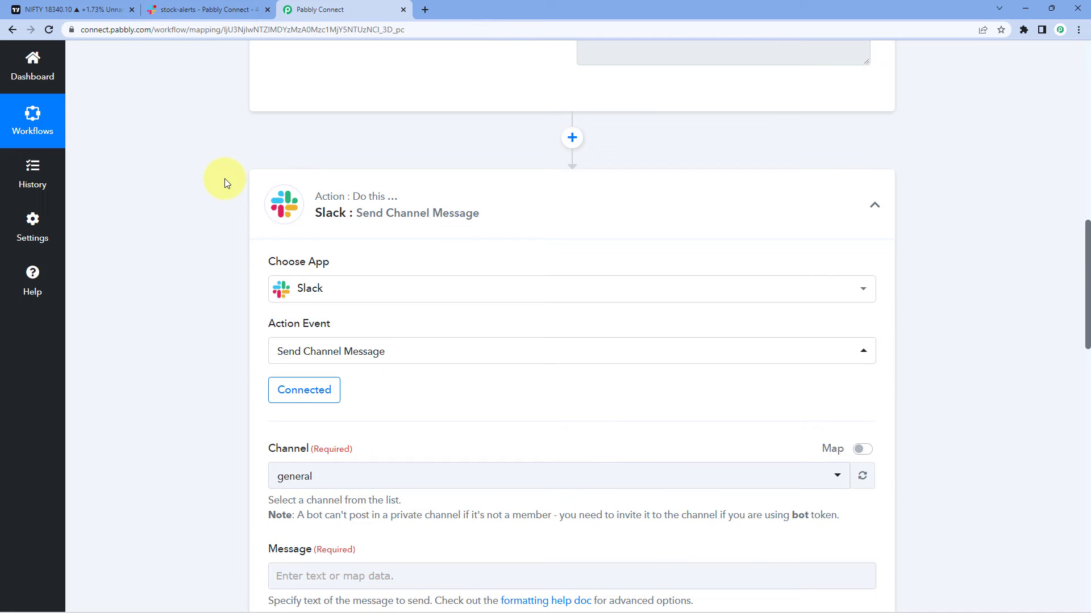
- Check the target channel in Slack, return to Pabbly Connect and set the Slack action's channel to stock-alerts
{"action": "scroll", "coordinate": [224, 179], "scroll_direction": "down", "scroll_amount": 4}
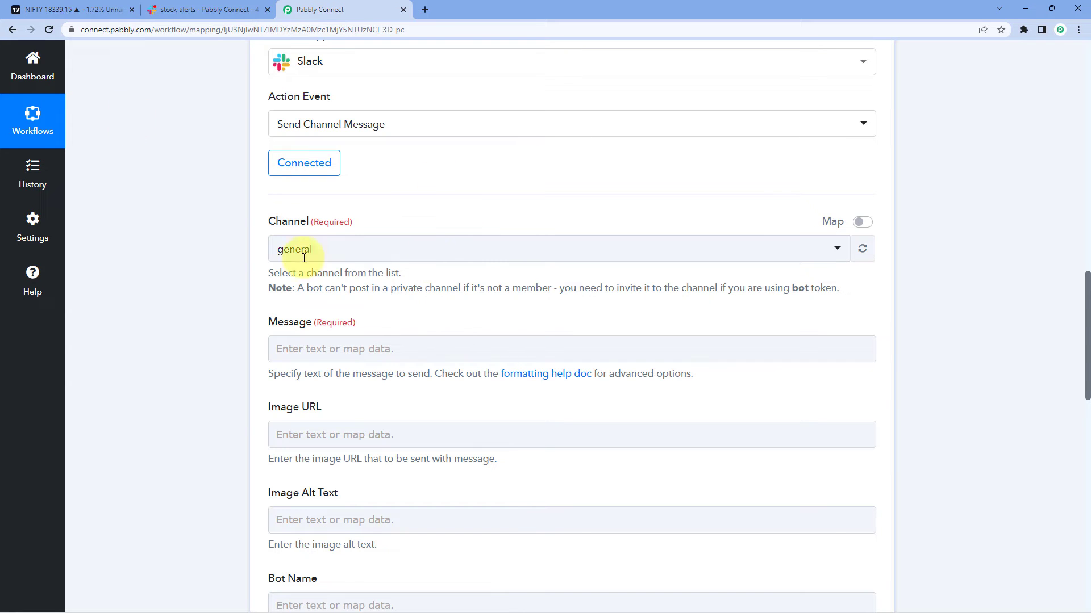
{"action": "left_click", "coordinate": [182, 10]}
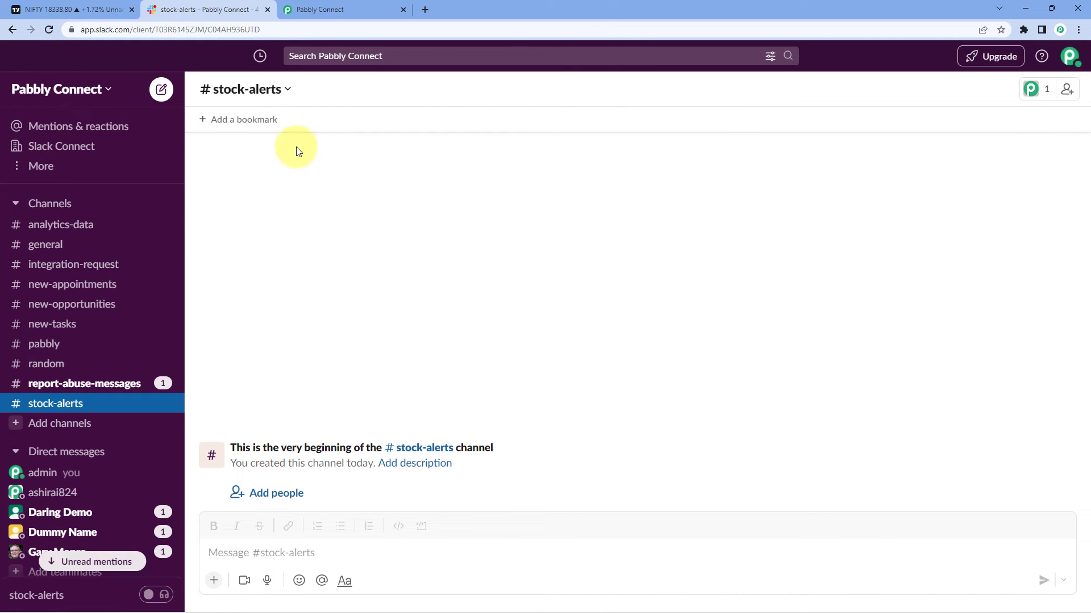
{"action": "left_click", "coordinate": [361, 8]}
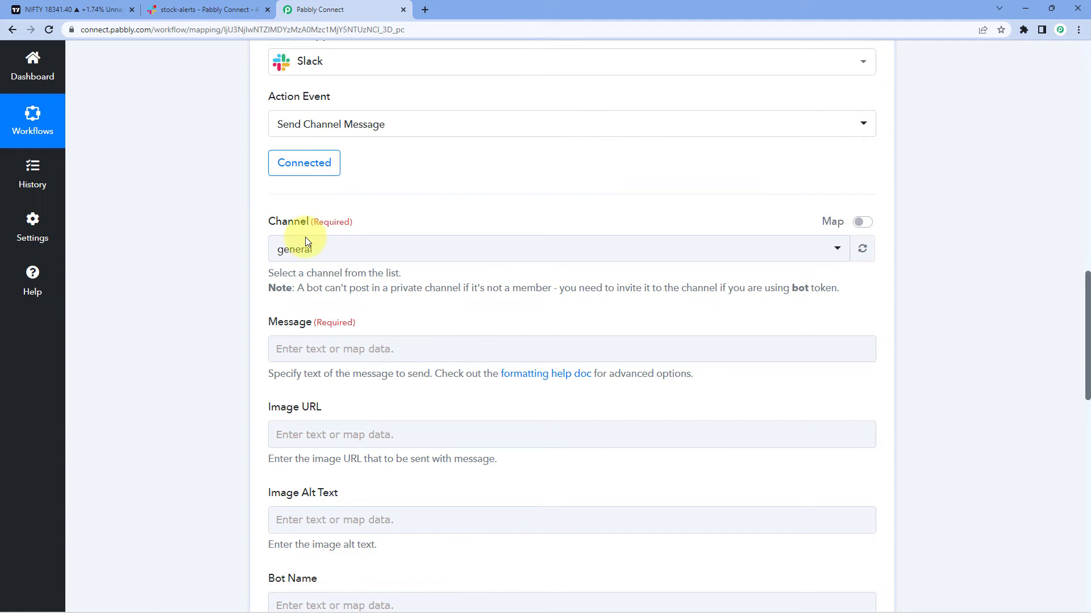
{"action": "left_click", "coordinate": [478, 244]}
{"action": "scroll", "coordinate": [417, 348], "scroll_direction": "down", "scroll_amount": 2}
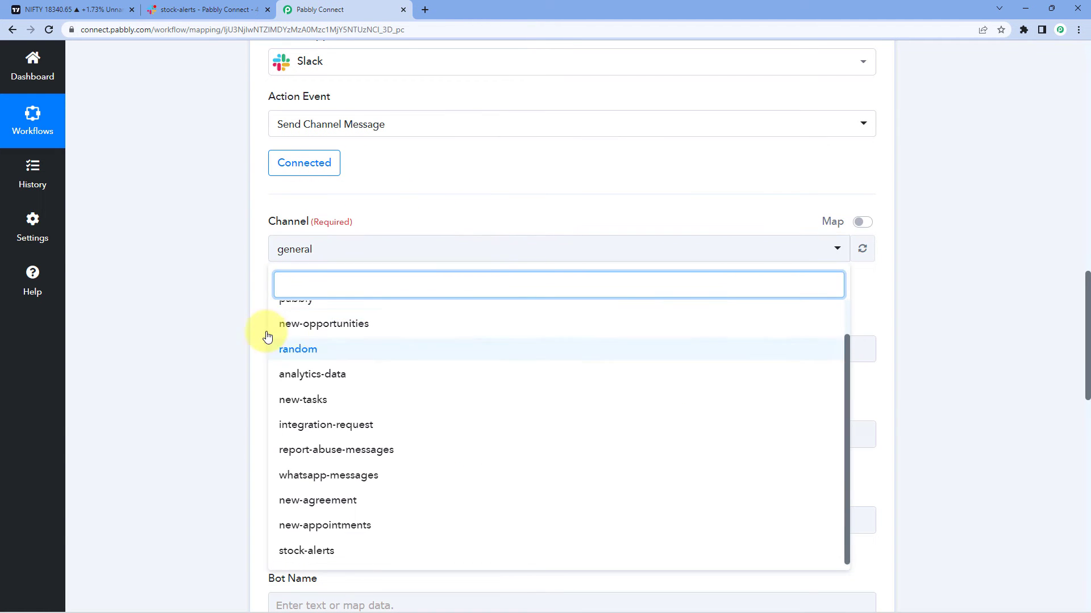
{"action": "scroll", "coordinate": [227, 329], "scroll_direction": "down", "scroll_amount": 3}
{"action": "left_click", "coordinate": [171, 9]}
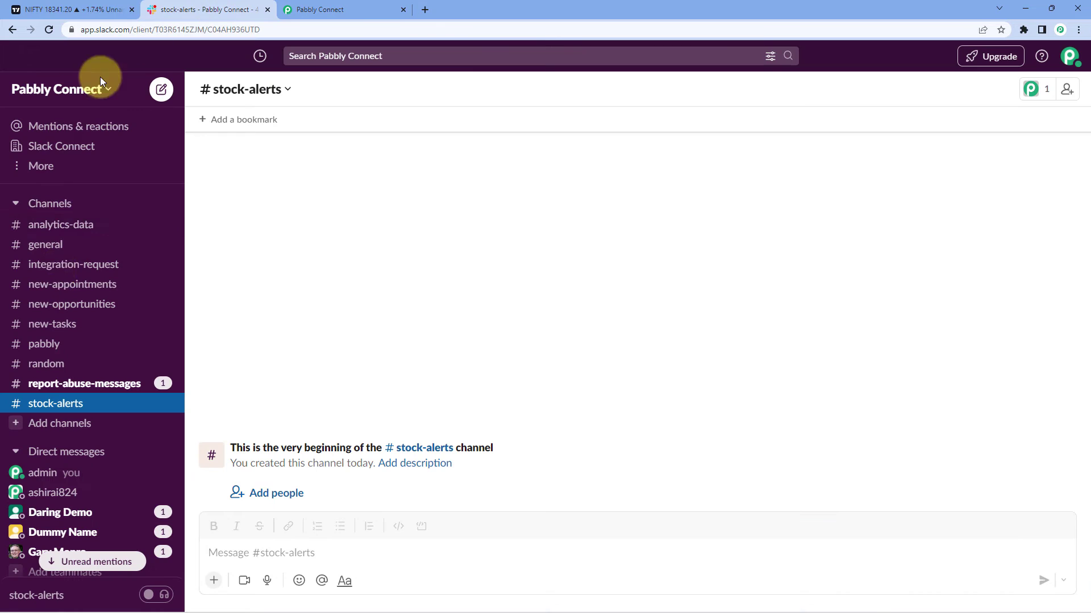
{"action": "left_click", "coordinate": [305, 7]}
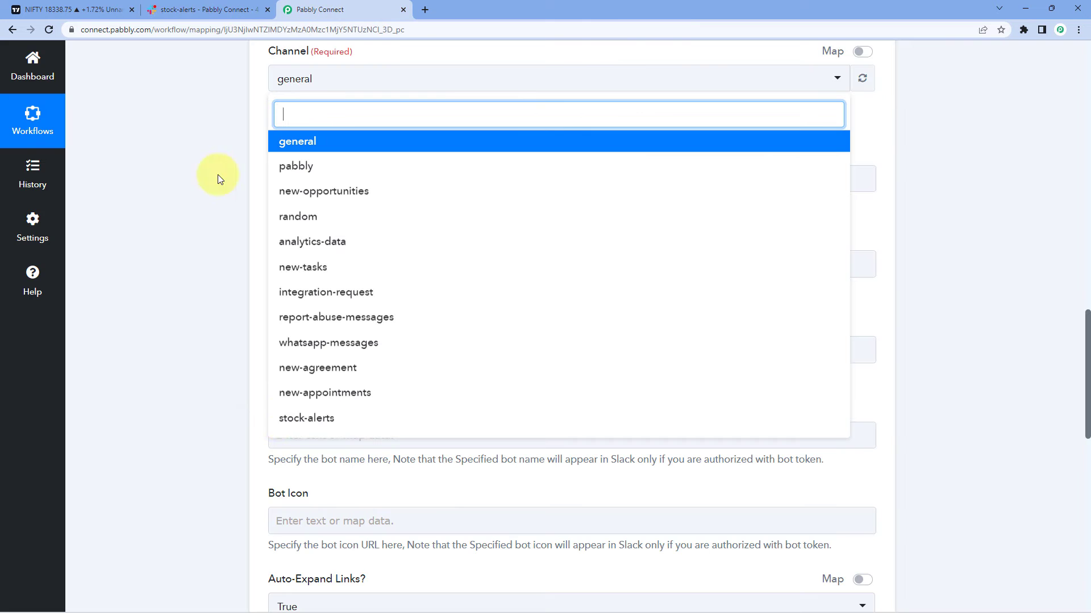
{"action": "left_click", "coordinate": [295, 418]}
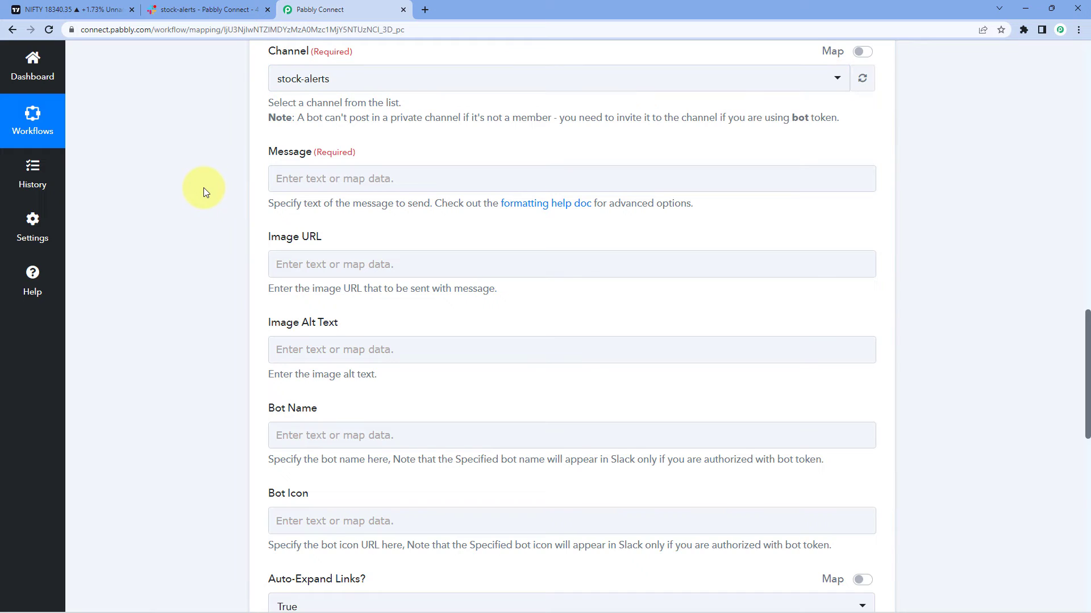
- Examine the alert text in the TradingView trigger's captured webhook response
{"action": "scroll", "coordinate": [204, 189], "scroll_direction": "up", "scroll_amount": 1}
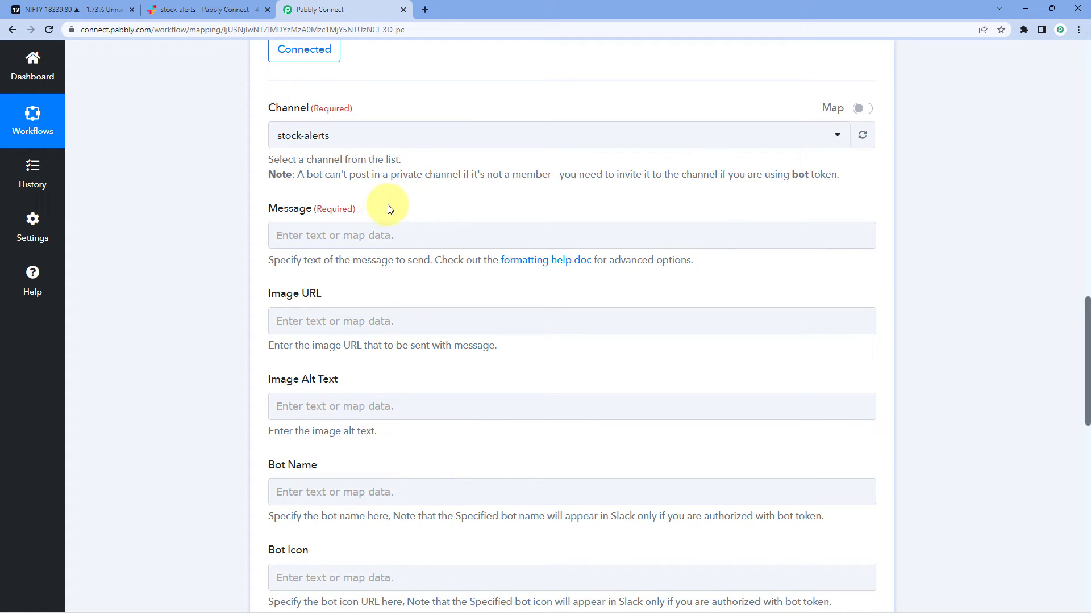
{"action": "scroll", "coordinate": [390, 209], "scroll_direction": "up", "scroll_amount": 12}
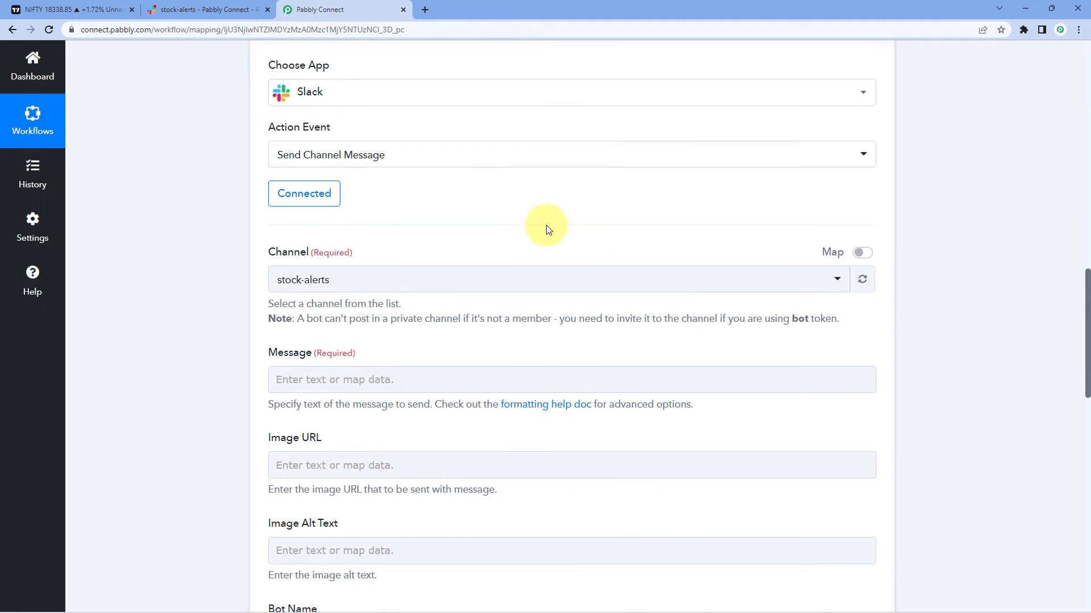
{"action": "left_click_drag", "start_coordinate": [587, 350], "coordinate": [723, 372]}
{"action": "left_click", "coordinate": [735, 373]}
{"action": "key", "text": "ctrl+a"}
{"action": "left_click", "coordinate": [571, 333]}
{"action": "left_click_drag", "start_coordinate": [731, 373], "coordinate": [587, 348]}
{"action": "left_click", "coordinate": [563, 325]}
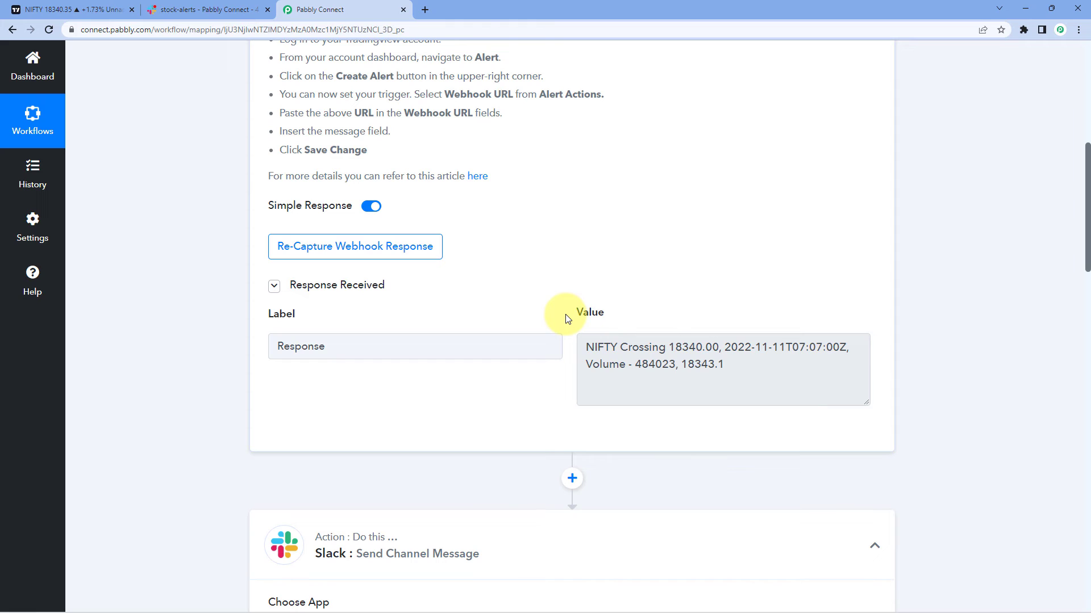
- Map the Response value from Tradingview: New Alert into the Slack message and compare it with the captured response
{"action": "scroll", "coordinate": [567, 317], "scroll_direction": "down", "scroll_amount": 13}
{"action": "left_click", "coordinate": [308, 177]}
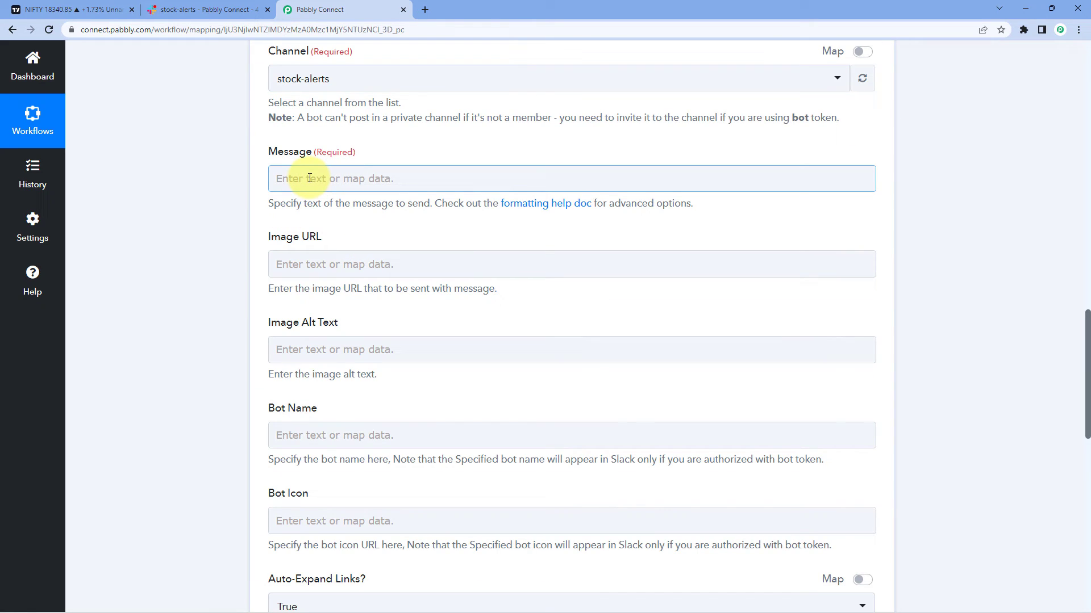
{"action": "left_click", "coordinate": [309, 178]}
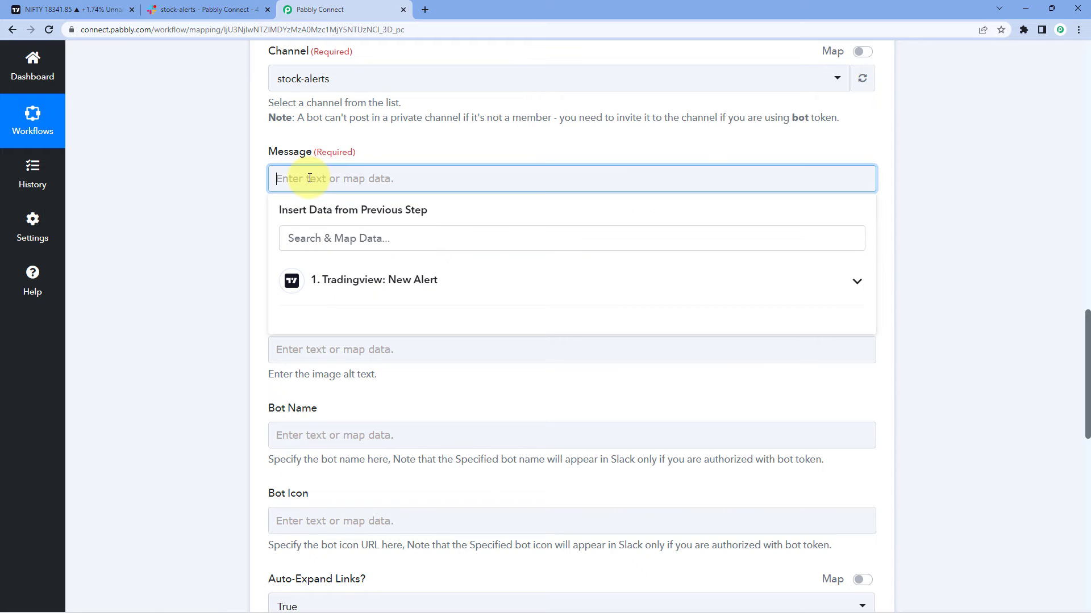
{"action": "left_click", "coordinate": [427, 284]}
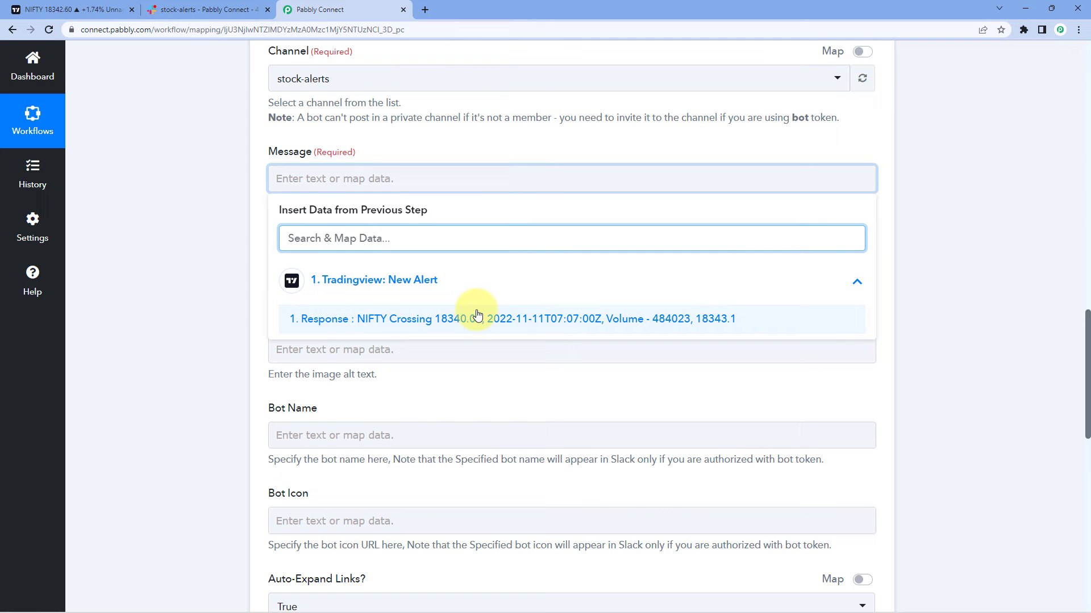
{"action": "left_click", "coordinate": [360, 318]}
{"action": "left_click", "coordinate": [238, 260]}
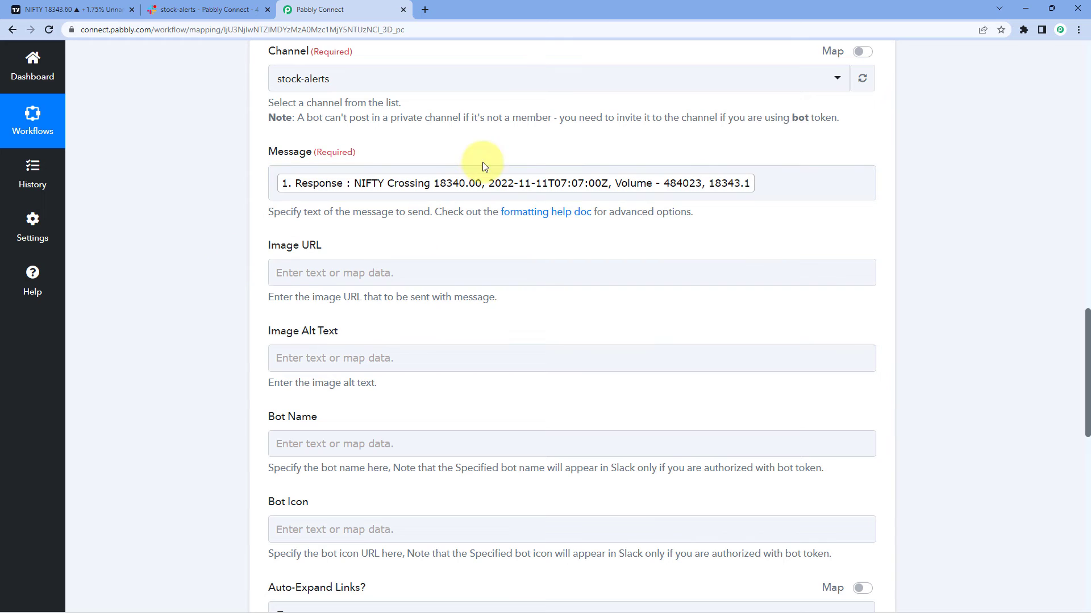
{"action": "scroll", "coordinate": [536, 183], "scroll_direction": "up", "scroll_amount": 10}
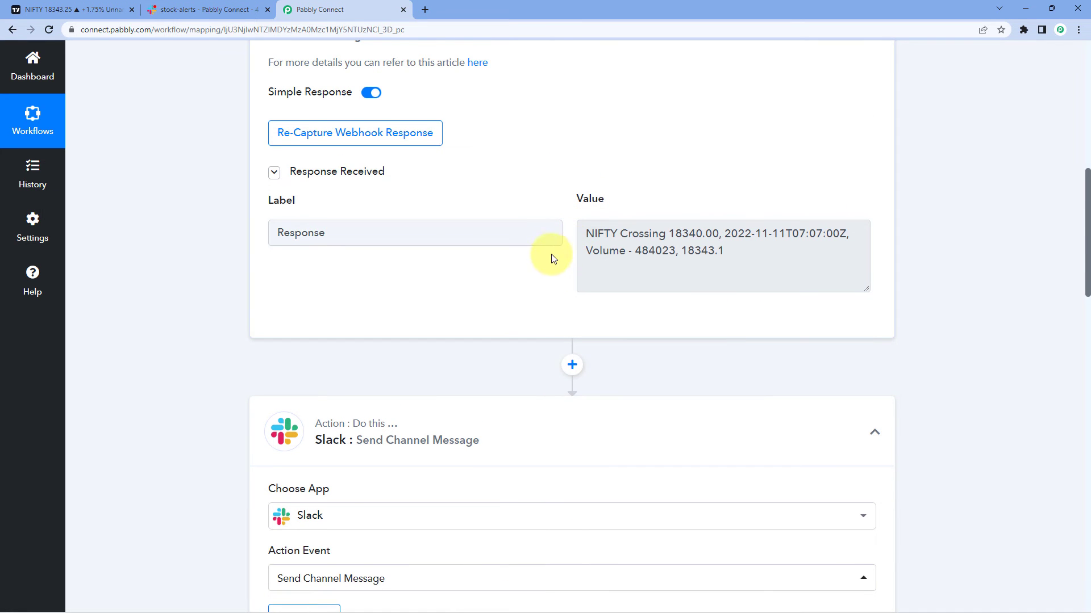
{"action": "scroll", "coordinate": [550, 261], "scroll_direction": "down", "scroll_amount": 9}
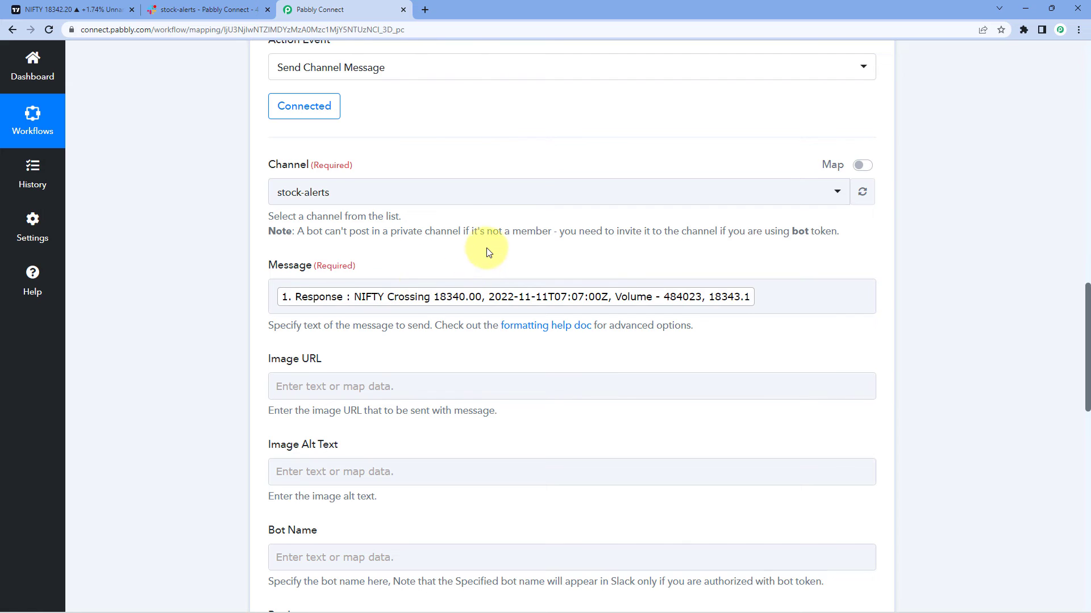
{"action": "scroll", "coordinate": [485, 251], "scroll_direction": "down", "scroll_amount": 1}
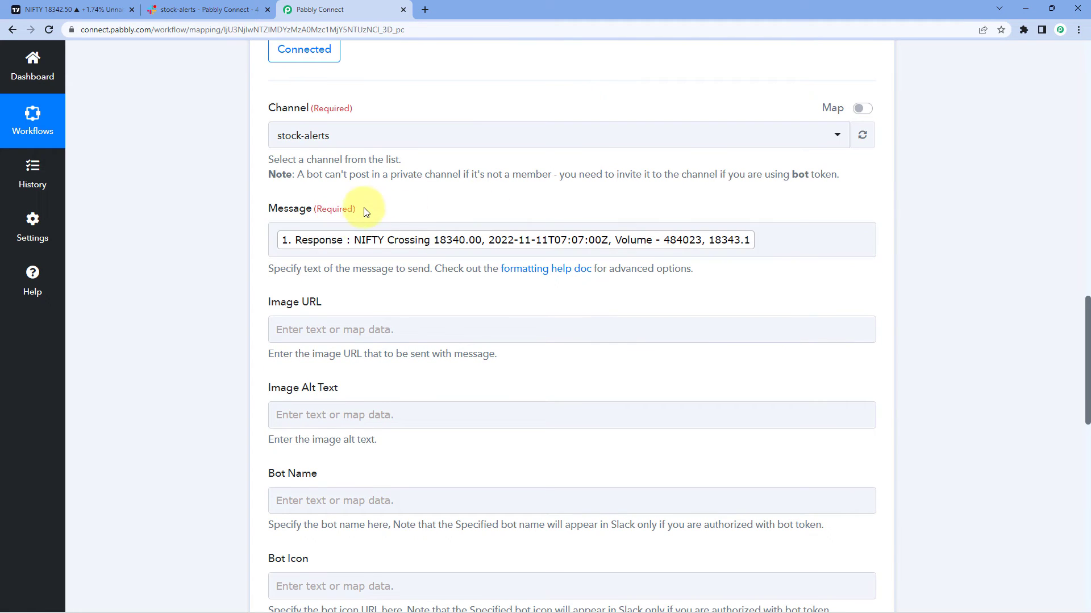
{"action": "left_click", "coordinate": [379, 245]}
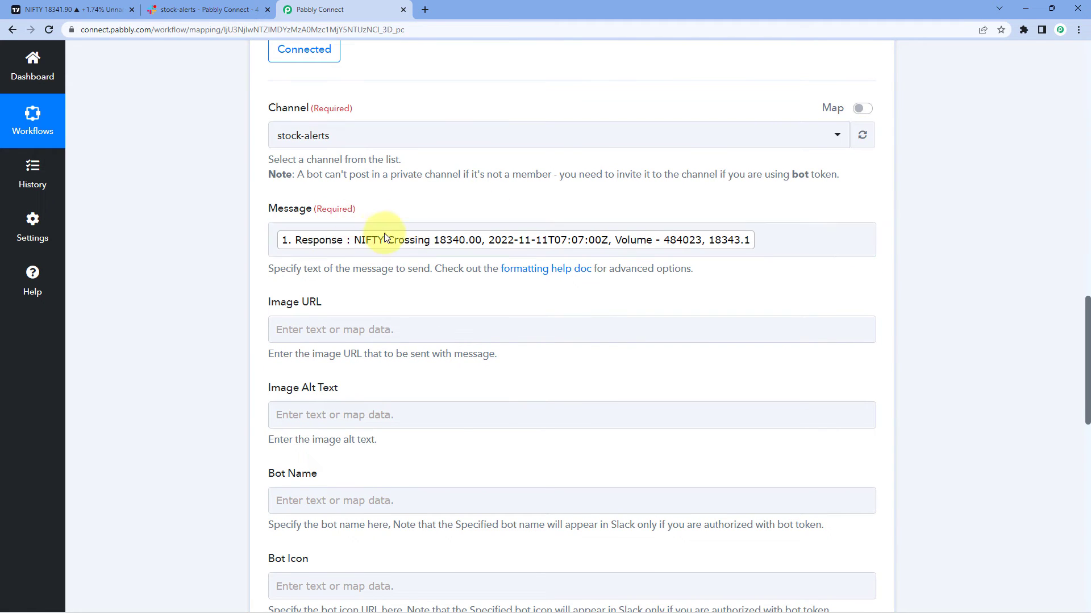
- Add the greeting "Hello Everyone," on its own line before the mapped response in the Slack message
{"action": "scroll", "coordinate": [380, 230], "scroll_direction": "down", "scroll_amount": 2}
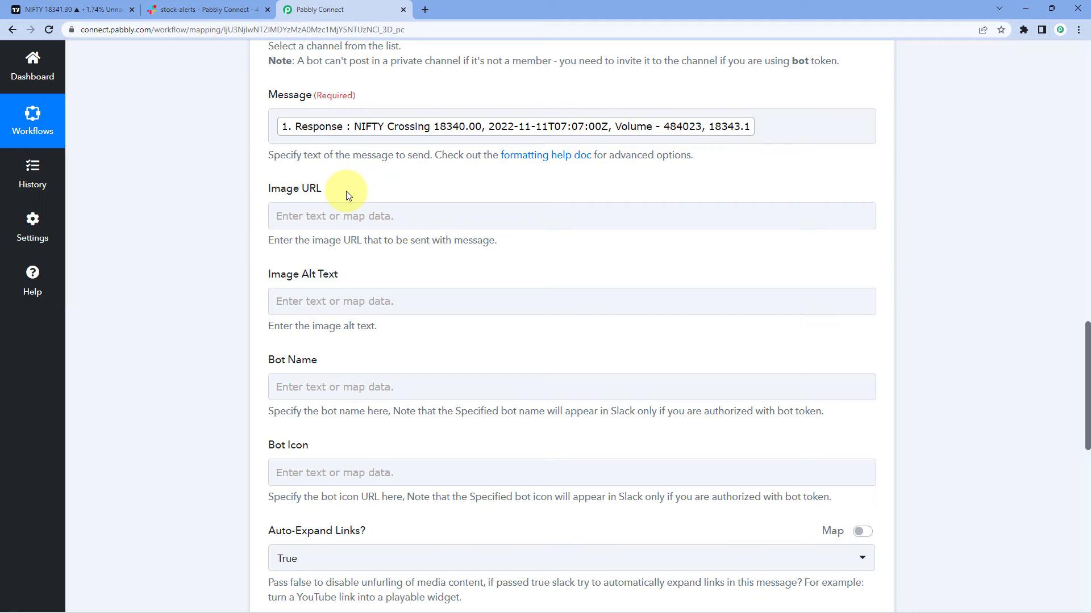
{"action": "left_click", "coordinate": [307, 214]}
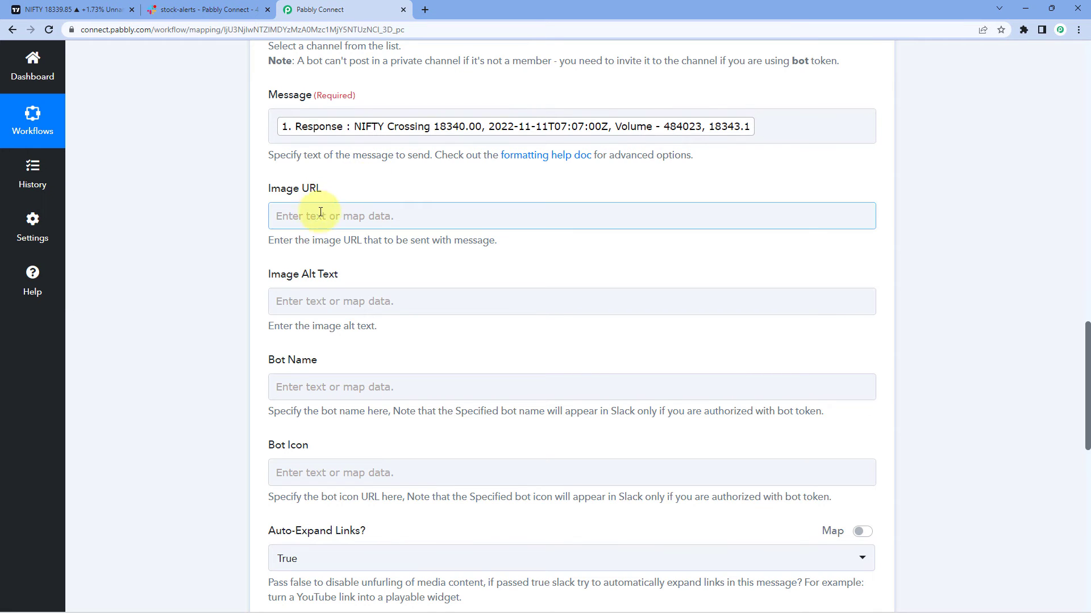
{"action": "scroll", "coordinate": [317, 210], "scroll_direction": "up", "scroll_amount": 2}
{"action": "left_click", "coordinate": [272, 242]}
{"action": "left_click", "coordinate": [277, 241]}
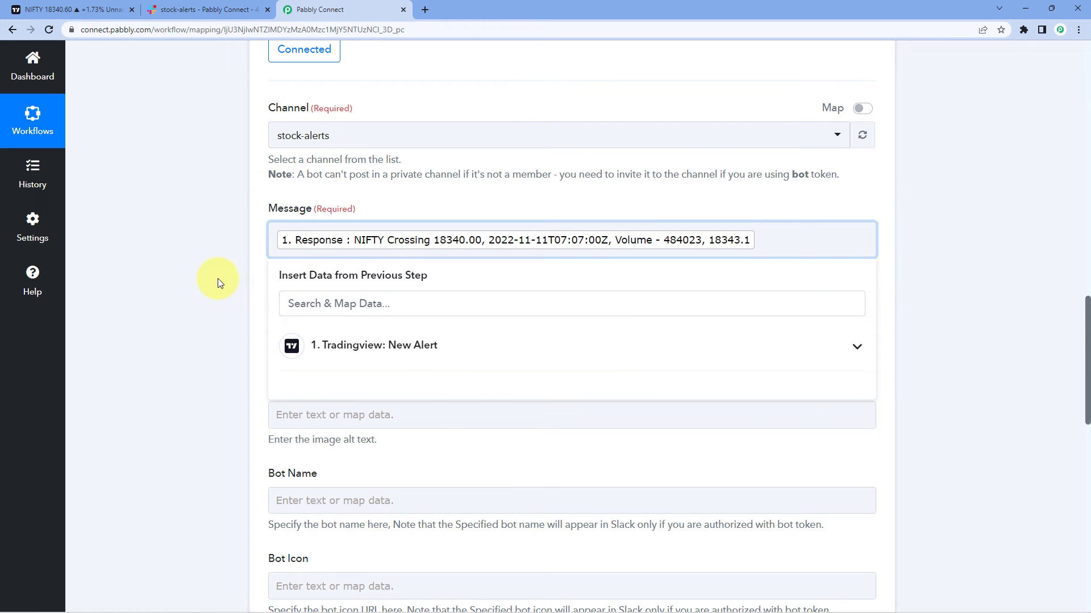
{"action": "type", "text": "Hello"}
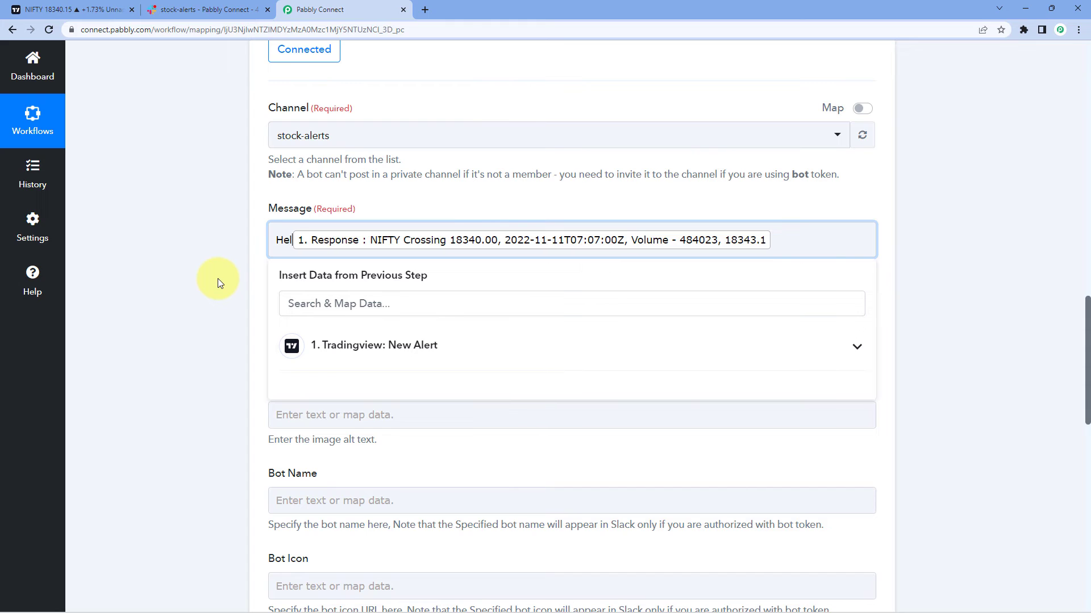
{"action": "type", "text": " Every"}
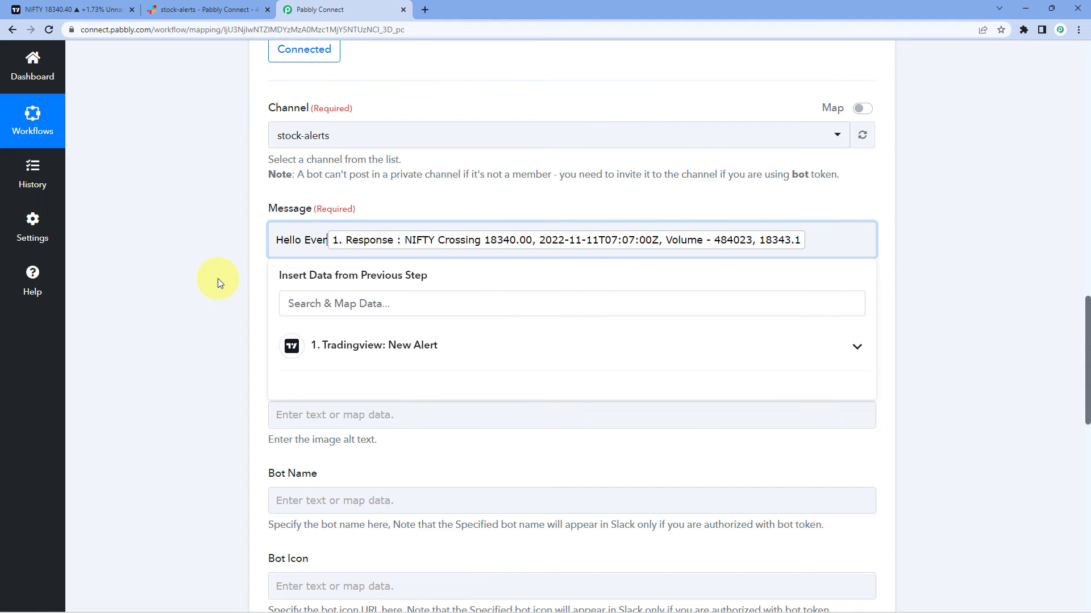
{"action": "type", "text": "one,"}
{"action": "key", "text": "Return"}
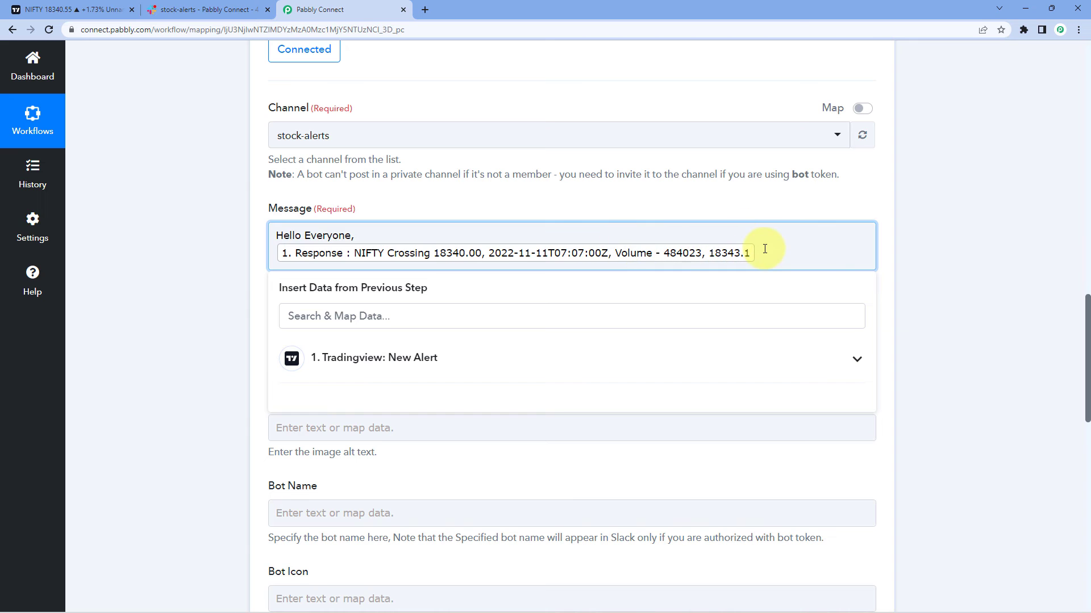
- Remove the greeting and its line break from the Slack message, keeping only the mapped response
{"action": "left_click", "coordinate": [545, 190]}
{"action": "key", "text": "BackSpace"}
{"action": "key", "text": "BackSpace"}
{"action": "key", "text": "BackSpace"}
{"action": "key", "text": "BackSpace"}
{"action": "key", "text": "BackSpace"}
{"action": "key", "text": "BackSpace"}
{"action": "key", "text": "BackSpace"}
{"action": "key", "text": "BackSpace"}
{"action": "key", "text": "BackSpace"}
{"action": "key", "text": "BackSpace"}
{"action": "key", "text": "BackSpace"}
{"action": "key", "text": "BackSpace"}
{"action": "key", "text": "BackSpace"}
{"action": "key", "text": "BackSpace"}
{"action": "key", "text": "BackSpace"}
{"action": "key", "text": "BackSpace"}
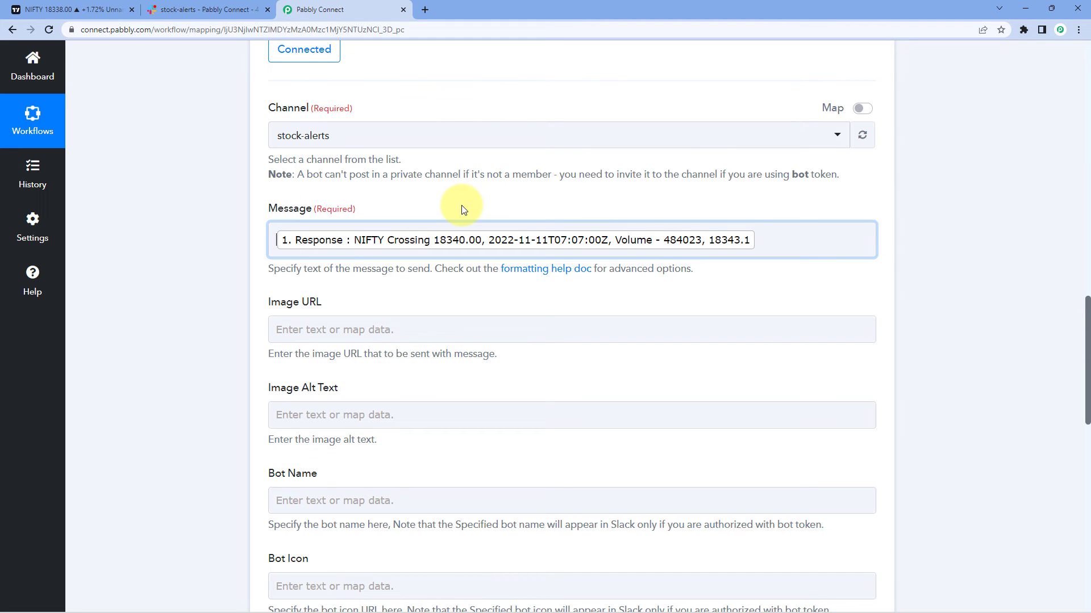
{"action": "left_click", "coordinate": [205, 326]}
- Save the Slack step, send a test request and examine the response received
{"action": "scroll", "coordinate": [250, 267], "scroll_direction": "down", "scroll_amount": 4}
{"action": "left_click", "coordinate": [300, 276]}
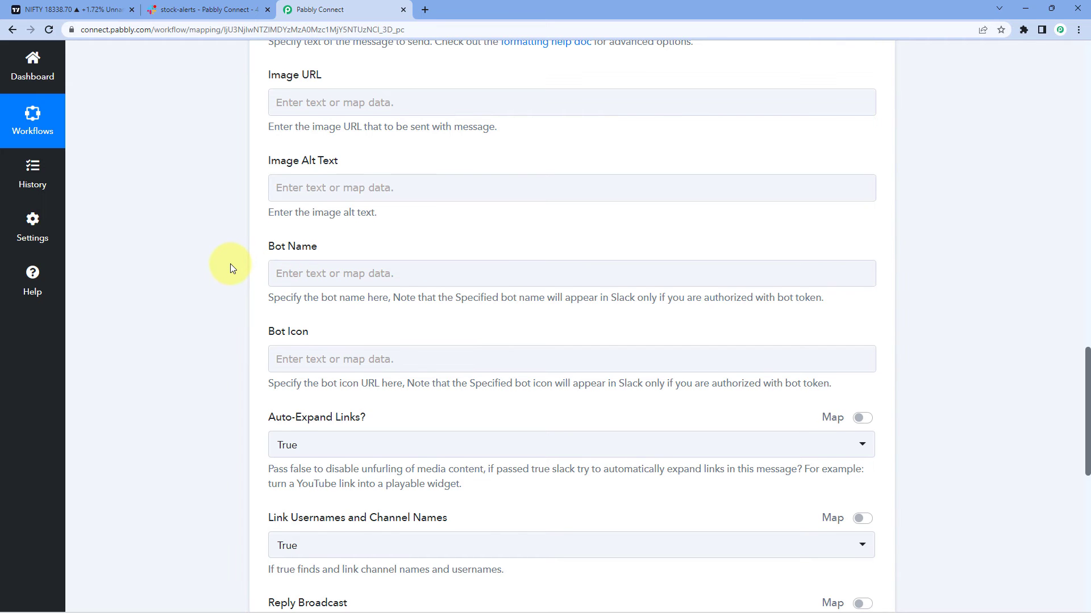
{"action": "scroll", "coordinate": [230, 263], "scroll_direction": "down", "scroll_amount": 5}
{"action": "scroll", "coordinate": [210, 253], "scroll_direction": "down", "scroll_amount": 1}
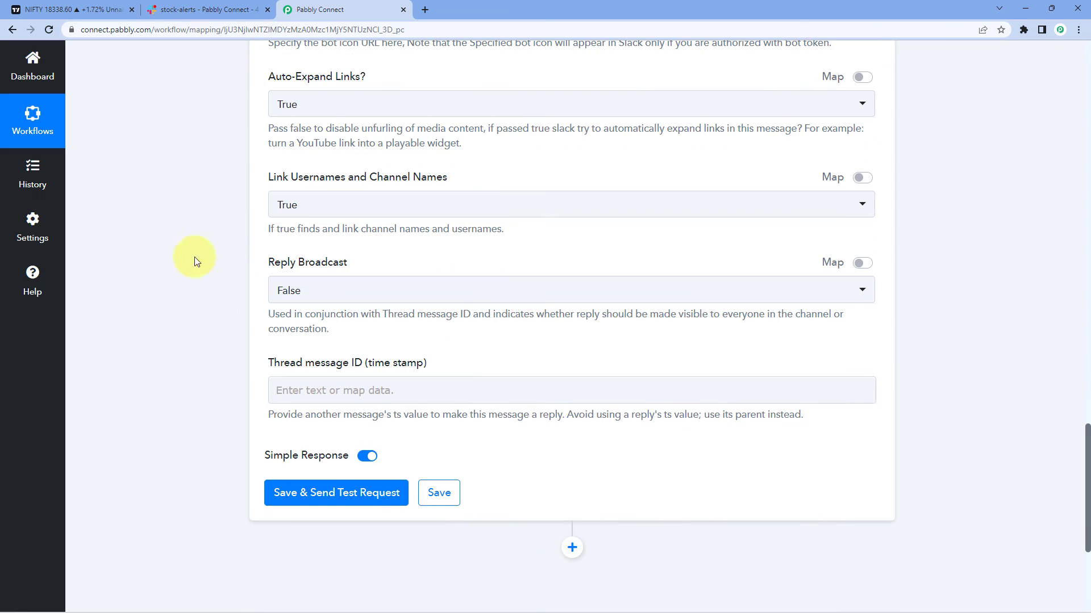
{"action": "left_click", "coordinate": [327, 494]}
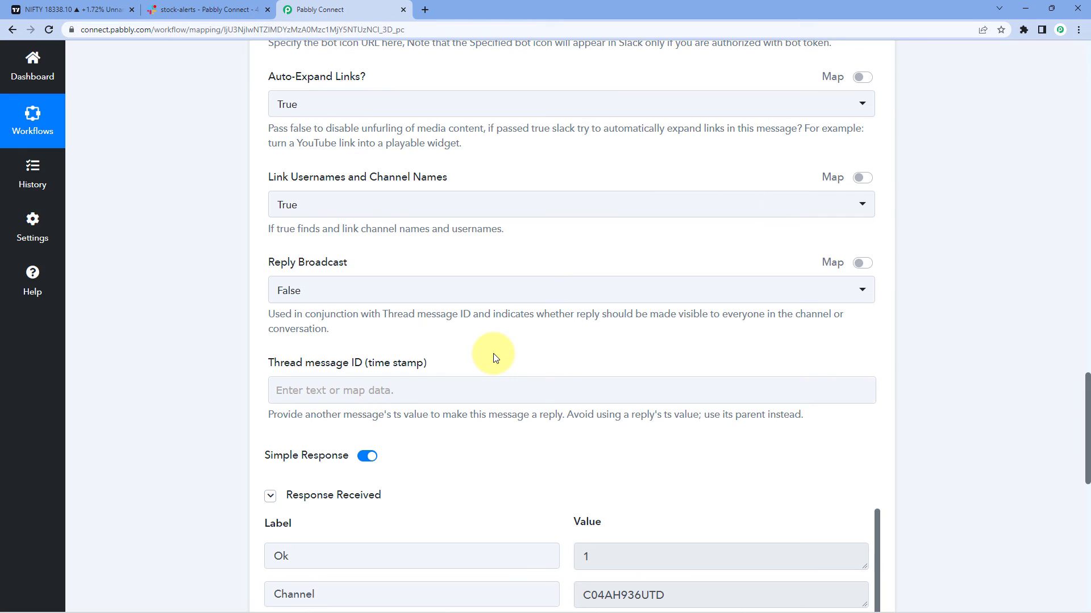
{"action": "scroll", "coordinate": [493, 357], "scroll_direction": "down", "scroll_amount": 2}
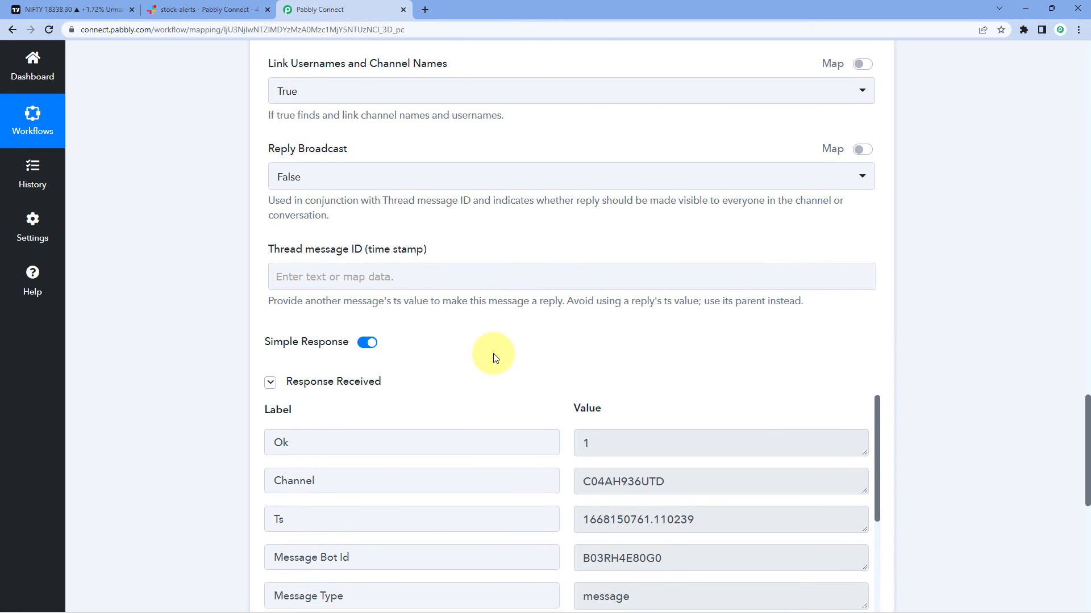
{"action": "scroll", "coordinate": [493, 358], "scroll_direction": "down", "scroll_amount": 1}
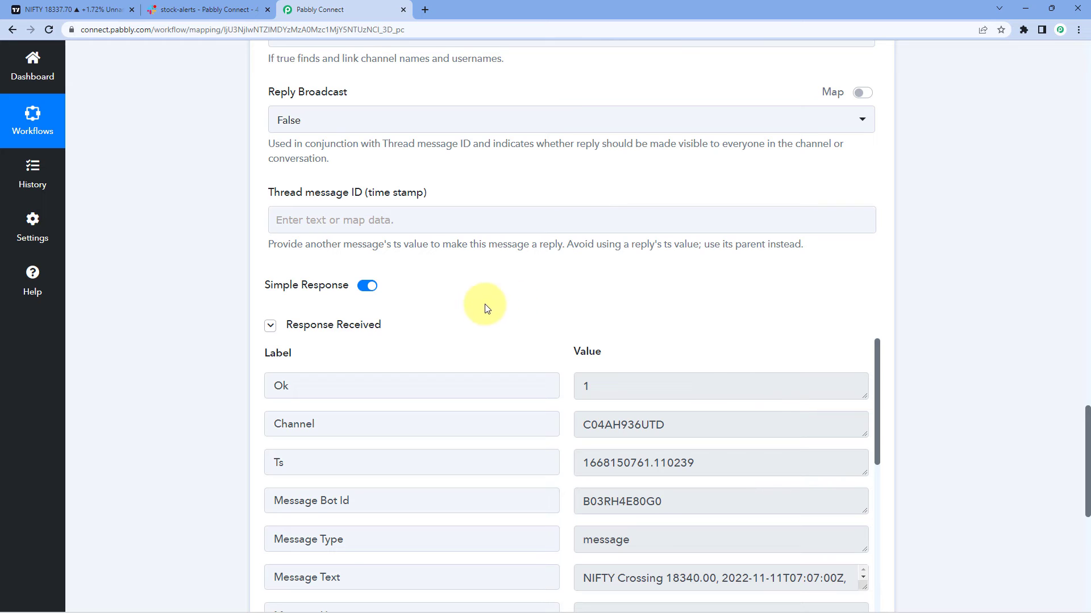
- Examine the Message Text value in the Slack step's received response
{"action": "scroll", "coordinate": [494, 301], "scroll_direction": "down", "scroll_amount": 2}
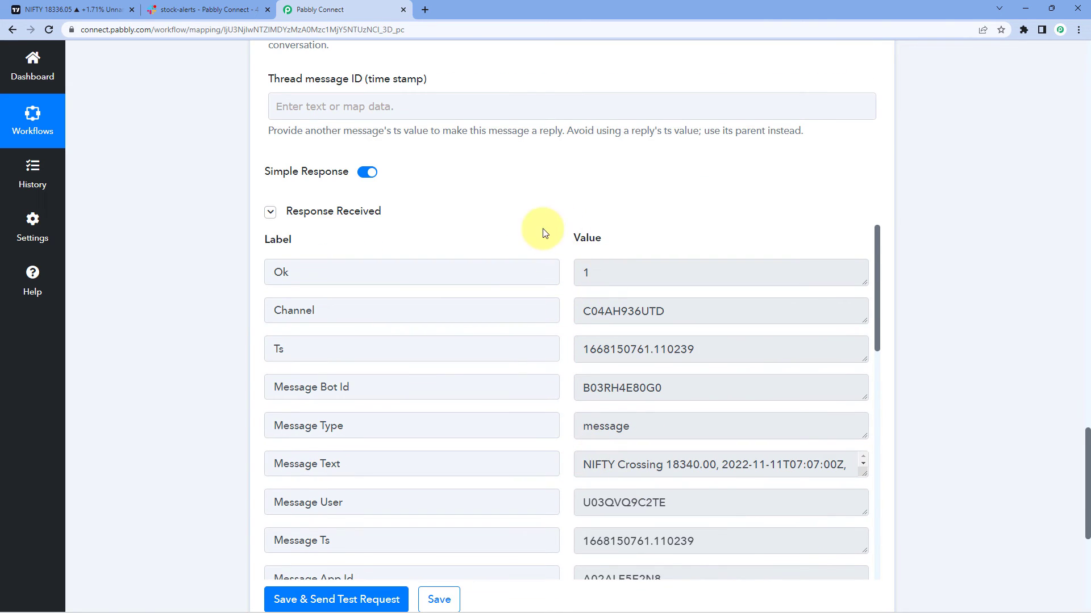
{"action": "triple_click", "coordinate": [585, 463]}
{"action": "left_click", "coordinate": [769, 467]}
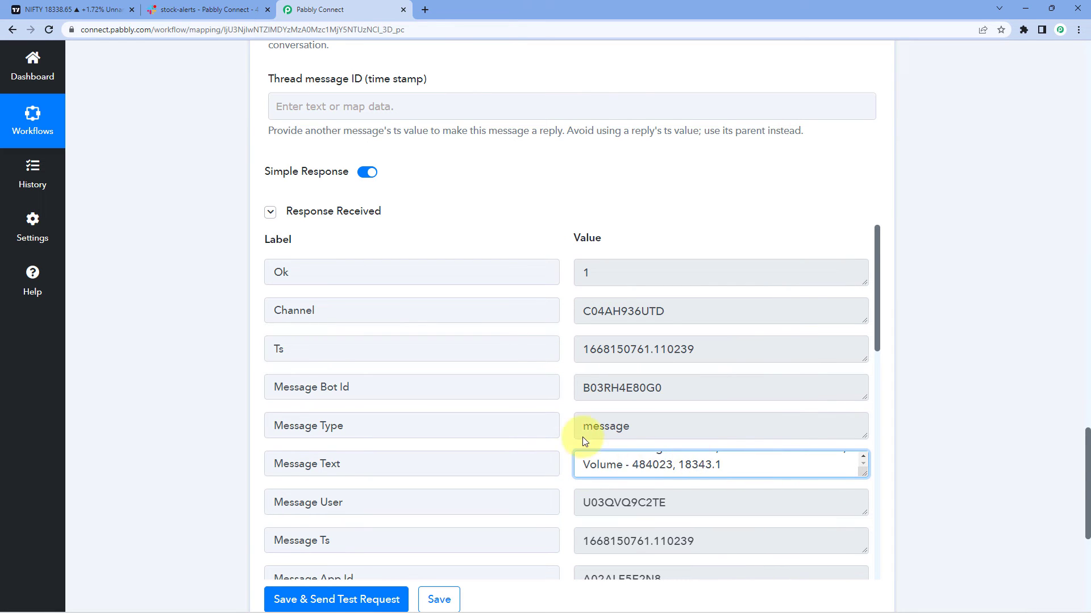
{"action": "left_click", "coordinate": [570, 417]}
{"action": "scroll", "coordinate": [573, 416], "scroll_direction": "down", "scroll_amount": 1}
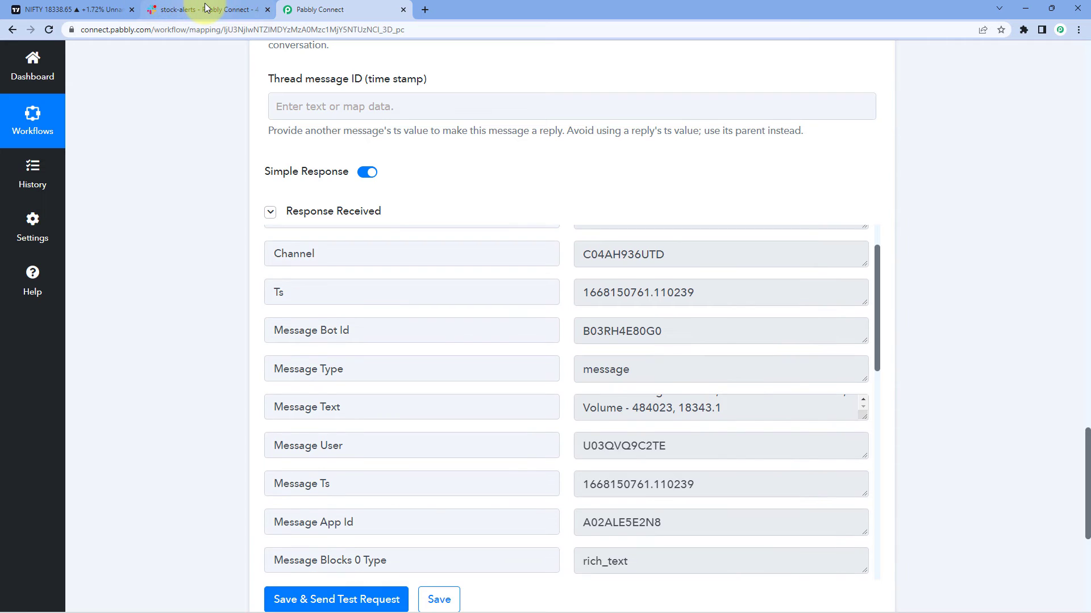
- Switch to Slack and check the alert message delivered to the stock-alerts channel, closing the Add people dialog
{"action": "left_click", "coordinate": [206, 7]}
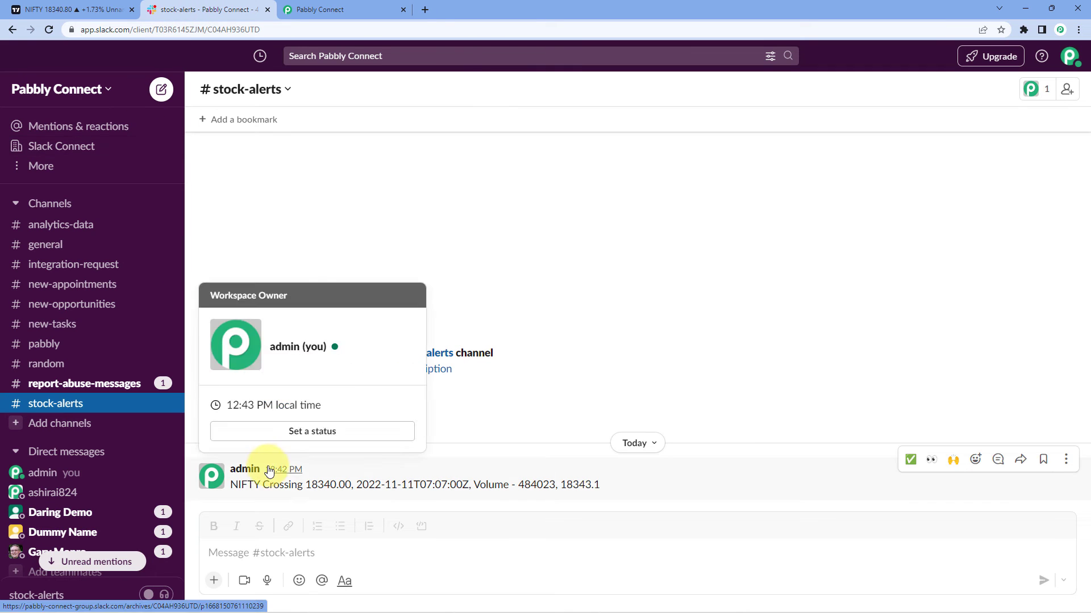
{"action": "left_click_drag", "start_coordinate": [232, 483], "coordinate": [603, 485]}
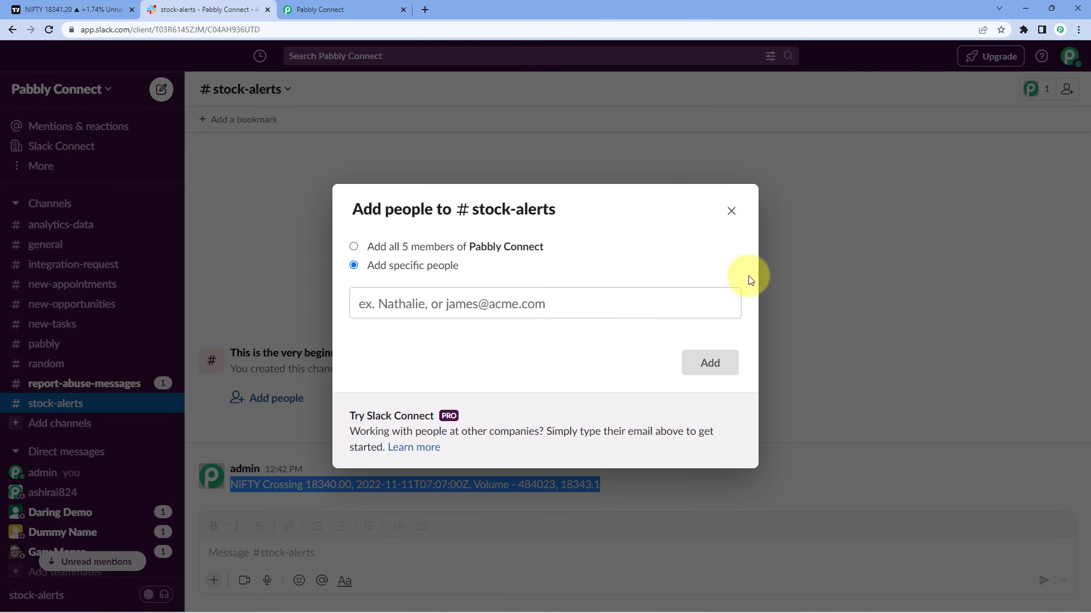
{"action": "left_click", "coordinate": [729, 212]}
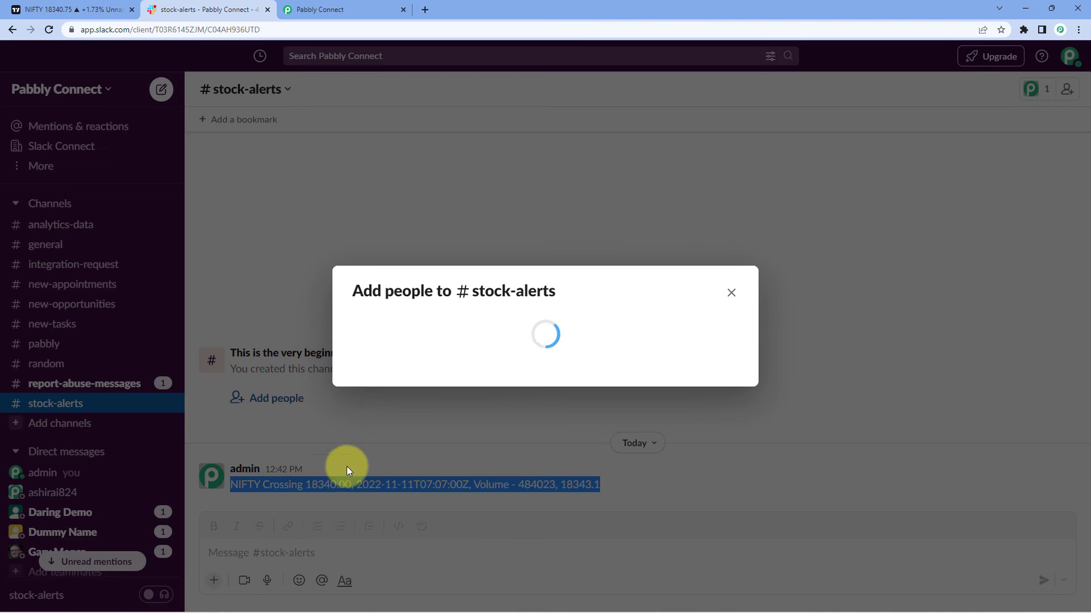
{"action": "left_click", "coordinate": [731, 211]}
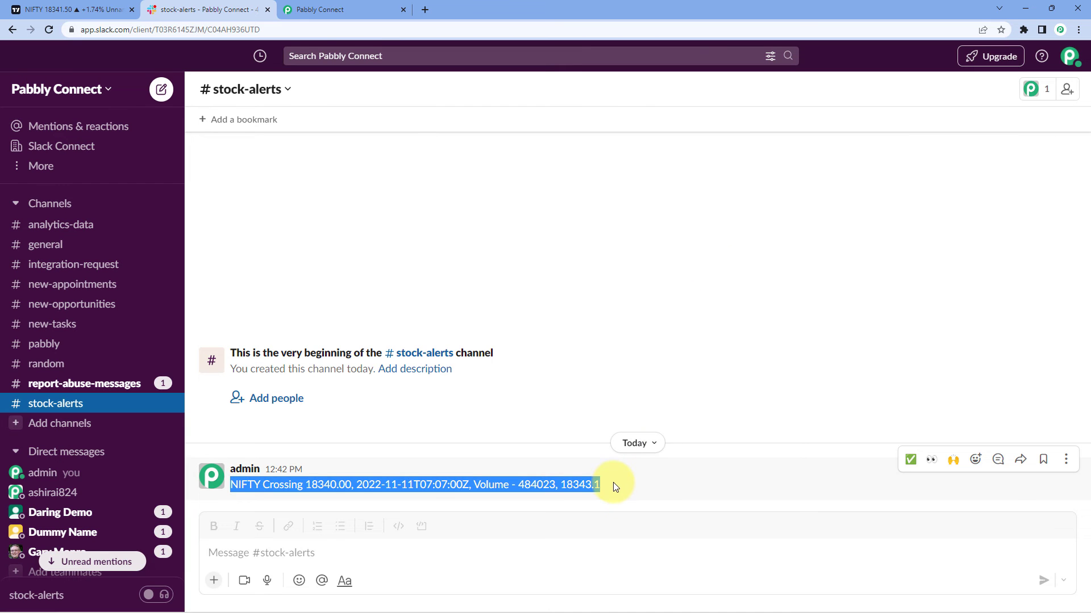
{"action": "left_click", "coordinate": [550, 486]}
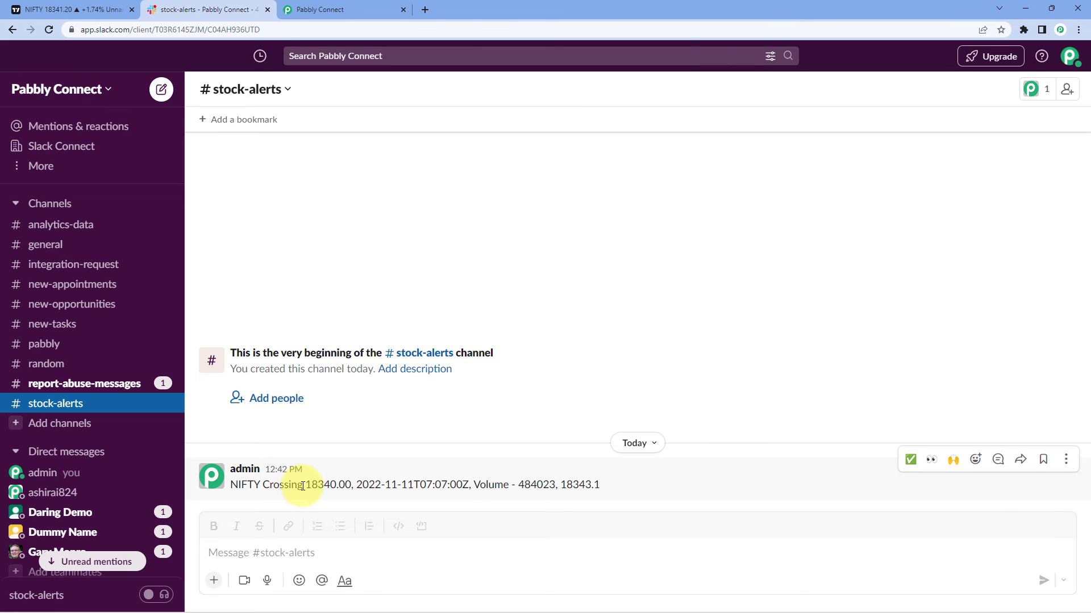
- Review the crossing price, timestamp, volume and closing value in the stock-alerts channel's NIFTY message
{"action": "double_click", "coordinate": [307, 484]}
{"action": "left_click", "coordinate": [334, 486]}
{"action": "double_click", "coordinate": [234, 484]}
{"action": "left_click_drag", "start_coordinate": [307, 484], "coordinate": [482, 490]}
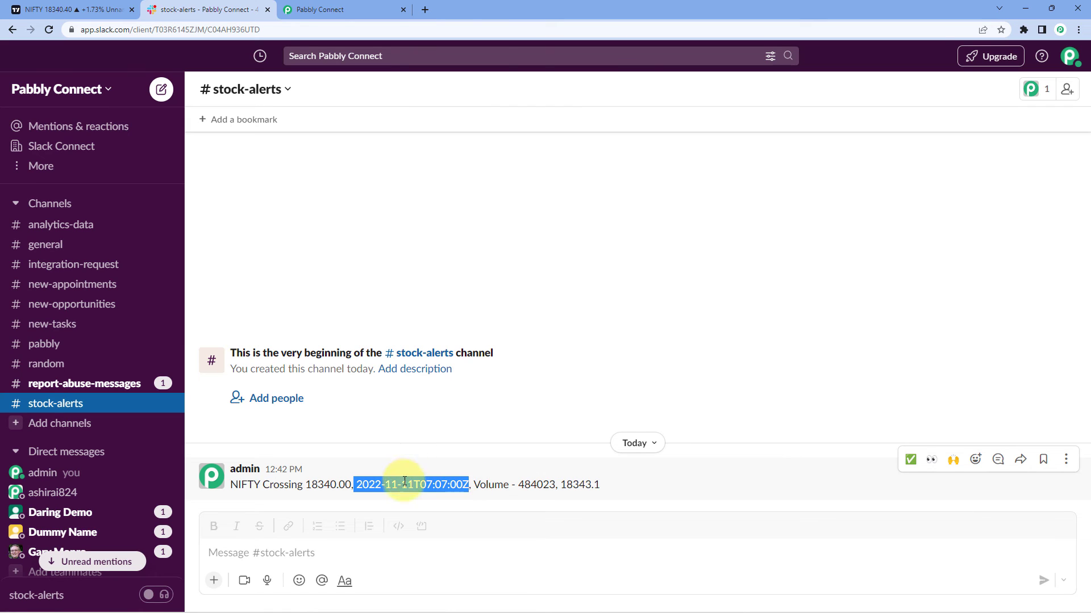
{"action": "left_click_drag", "start_coordinate": [475, 486], "coordinate": [605, 486]}
{"action": "left_click", "coordinate": [604, 486]}
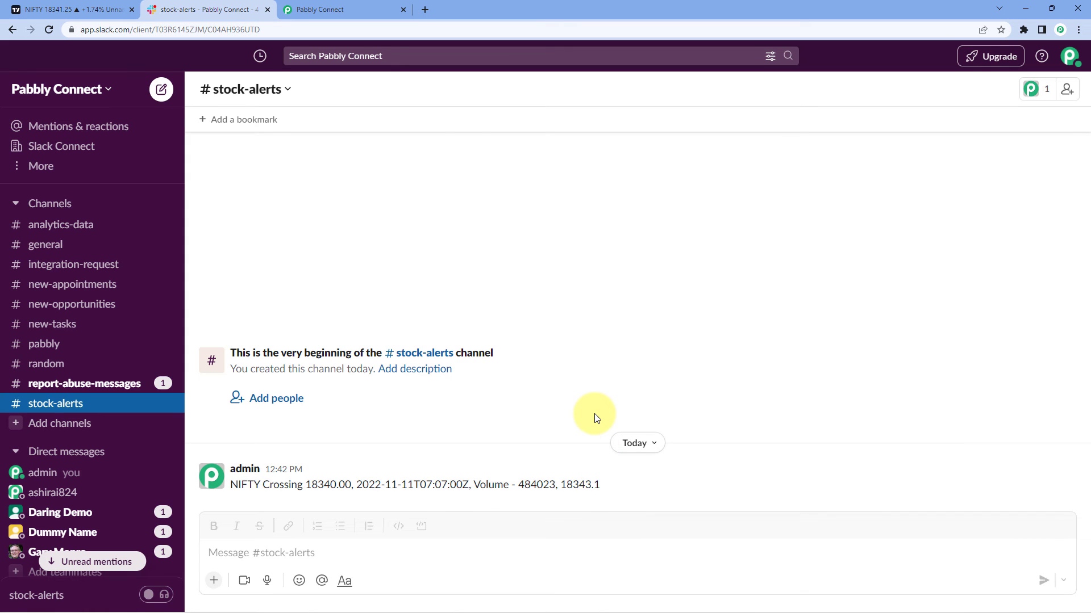
- Switch back to Pabbly Connect and collapse the Slack action and the Tradingview trigger in the workflow
{"action": "left_click", "coordinate": [350, 7]}
{"action": "scroll", "coordinate": [950, 255], "scroll_direction": "up", "scroll_amount": 12}
{"action": "scroll", "coordinate": [943, 258], "scroll_direction": "up", "scroll_amount": 6}
{"action": "left_click", "coordinate": [884, 165]}
{"action": "scroll", "coordinate": [981, 227], "scroll_direction": "up", "scroll_amount": 5}
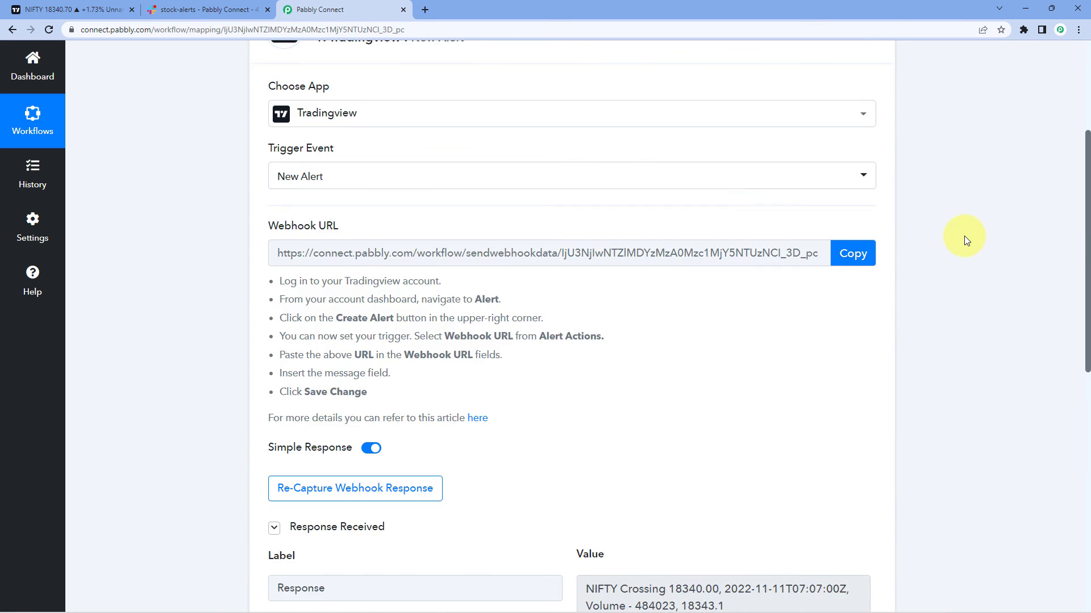
{"action": "scroll", "coordinate": [965, 236], "scroll_direction": "up", "scroll_amount": 5}
{"action": "left_click", "coordinate": [758, 229]}
{"action": "scroll", "coordinate": [217, 173], "scroll_direction": "down", "scroll_amount": 1}
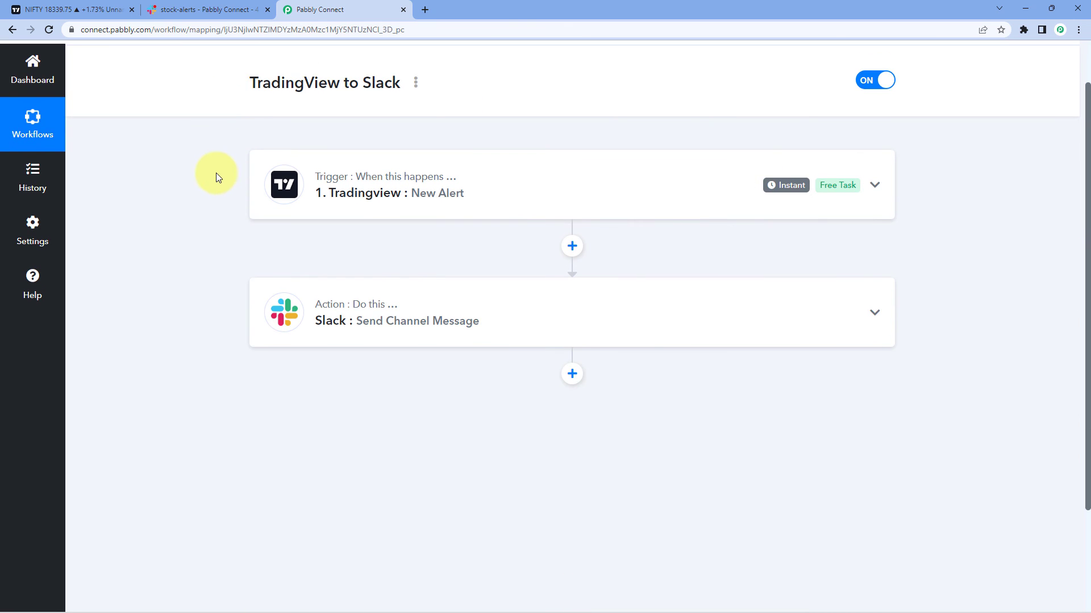
- Switch to TradingView, restart the stopped NIFTY Crossing 18340.00 alert and dismiss its notification once it fires
{"action": "left_click", "coordinate": [103, 8]}
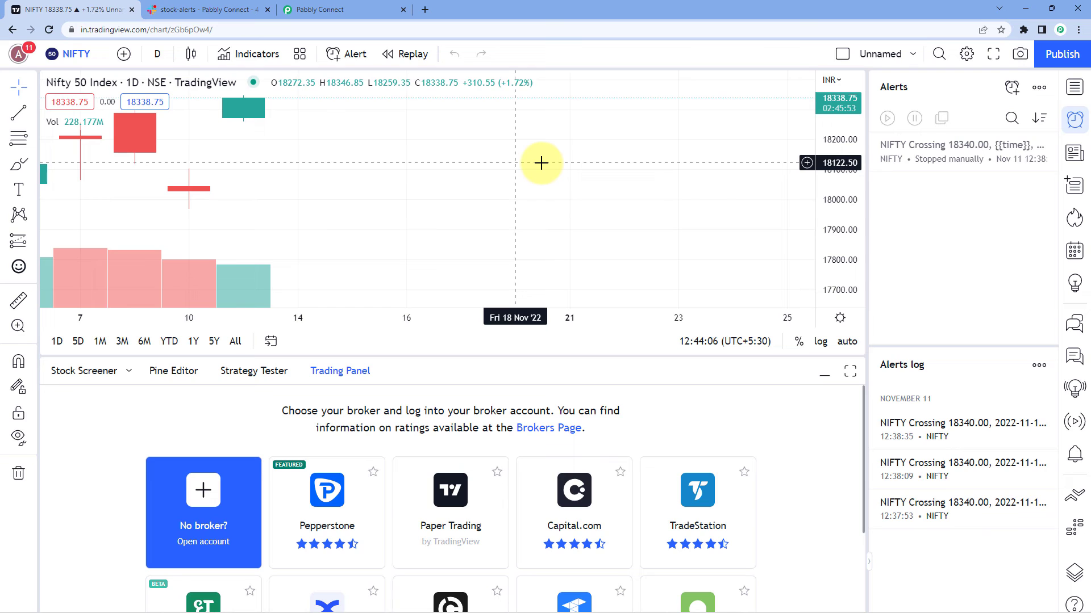
{"action": "left_click", "coordinate": [222, 7]}
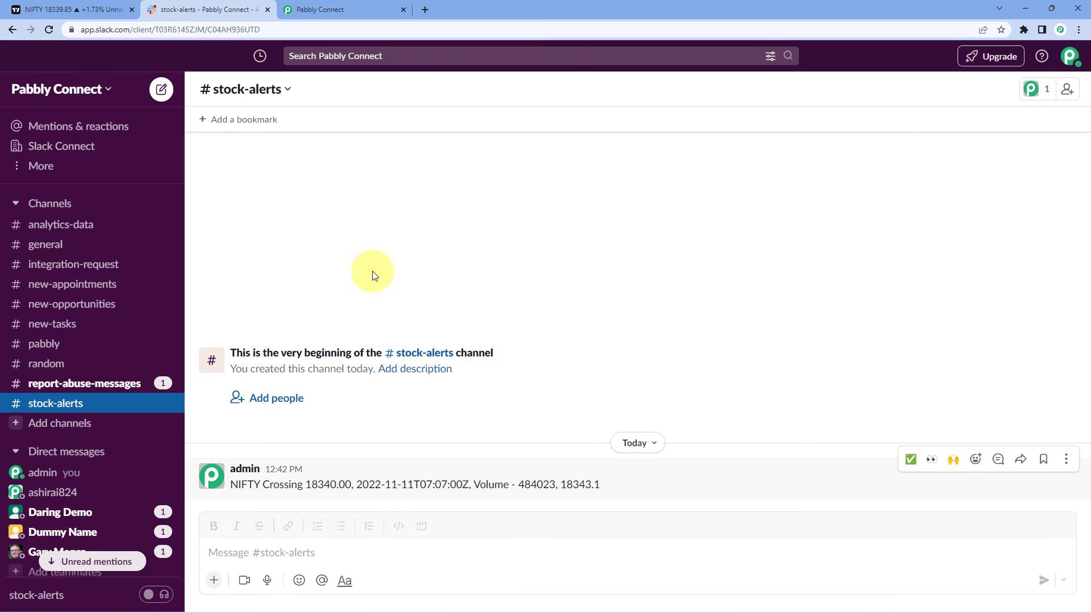
{"action": "left_click", "coordinate": [357, 8]}
{"action": "left_click", "coordinate": [113, 8]}
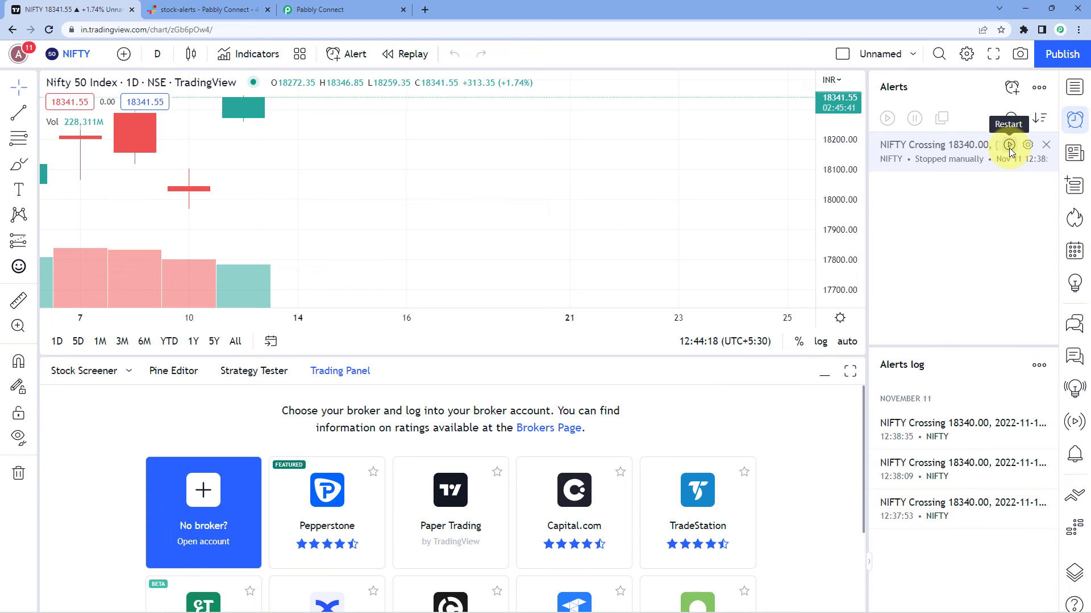
{"action": "left_click", "coordinate": [973, 188]}
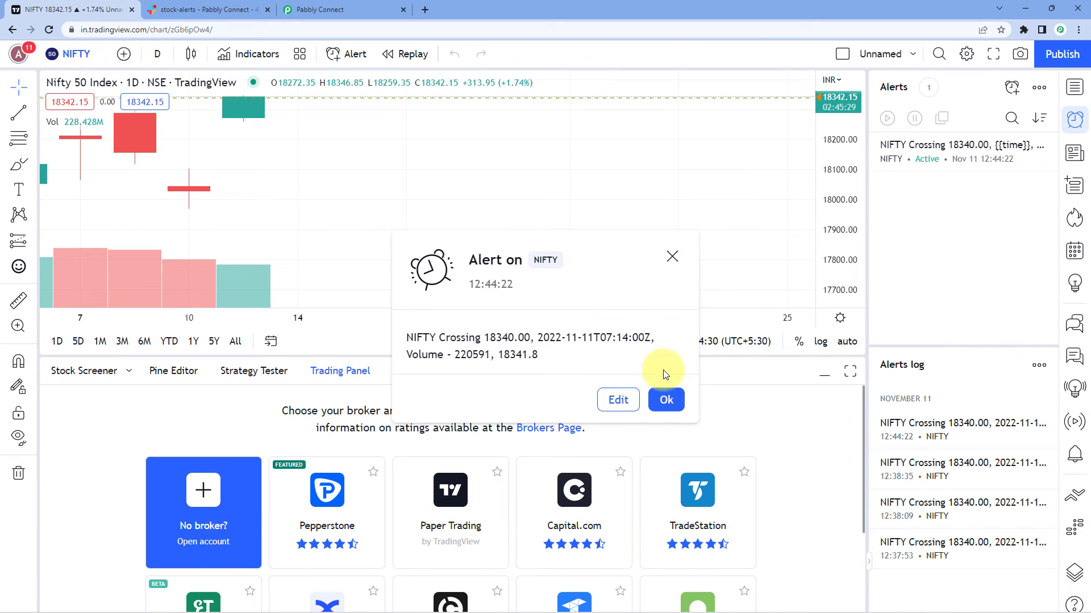
{"action": "left_click", "coordinate": [666, 401]}
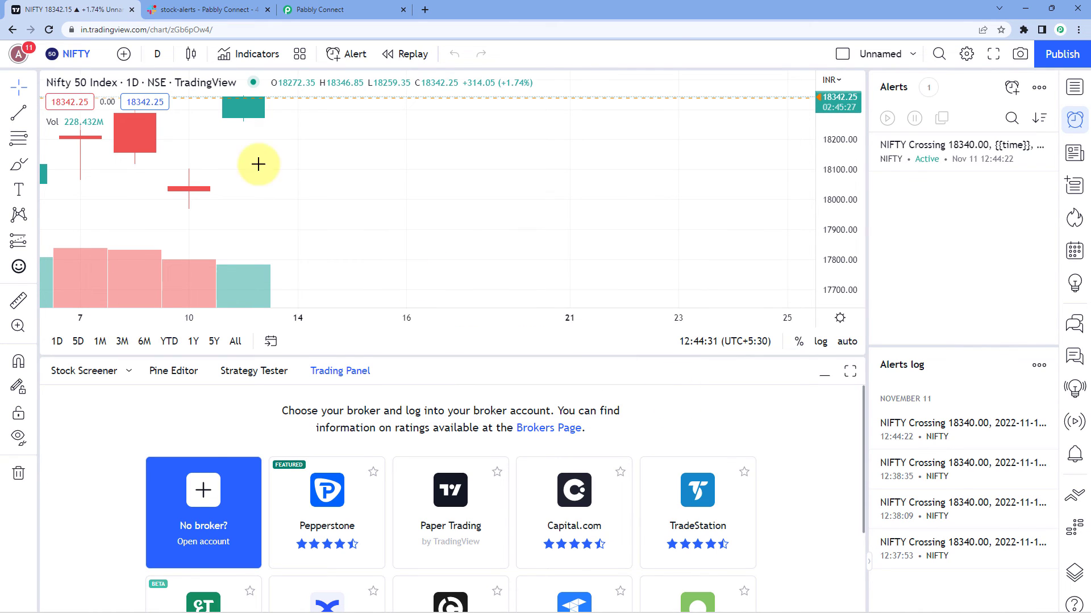
- Switch to Slack and compare the timestamps of the NIFTY messages in the stock-alerts channel
{"action": "left_click", "coordinate": [217, 7]}
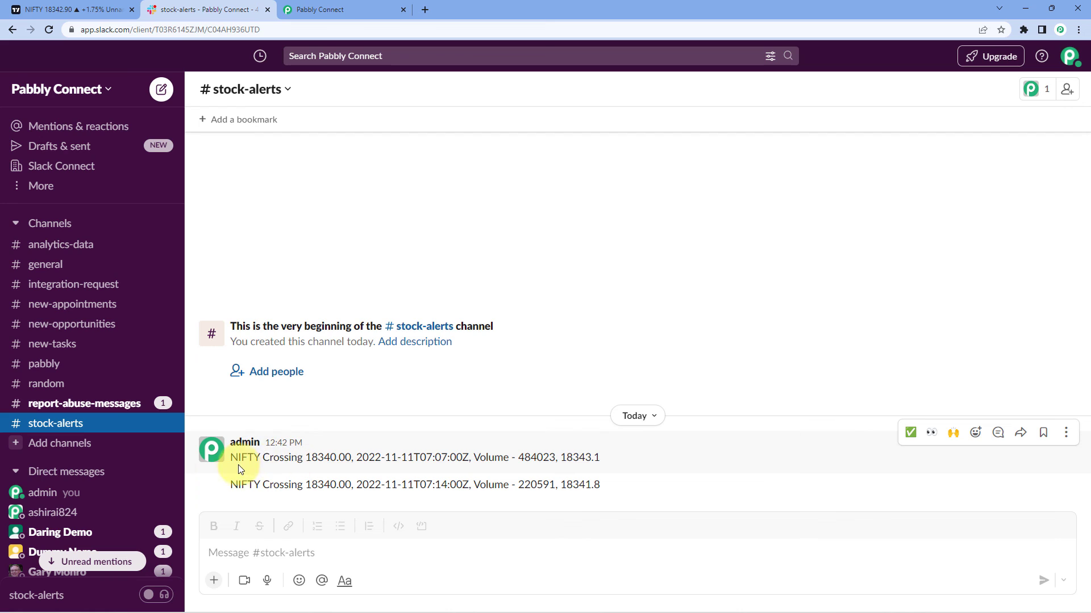
{"action": "left_click_drag", "start_coordinate": [357, 459], "coordinate": [436, 460]}
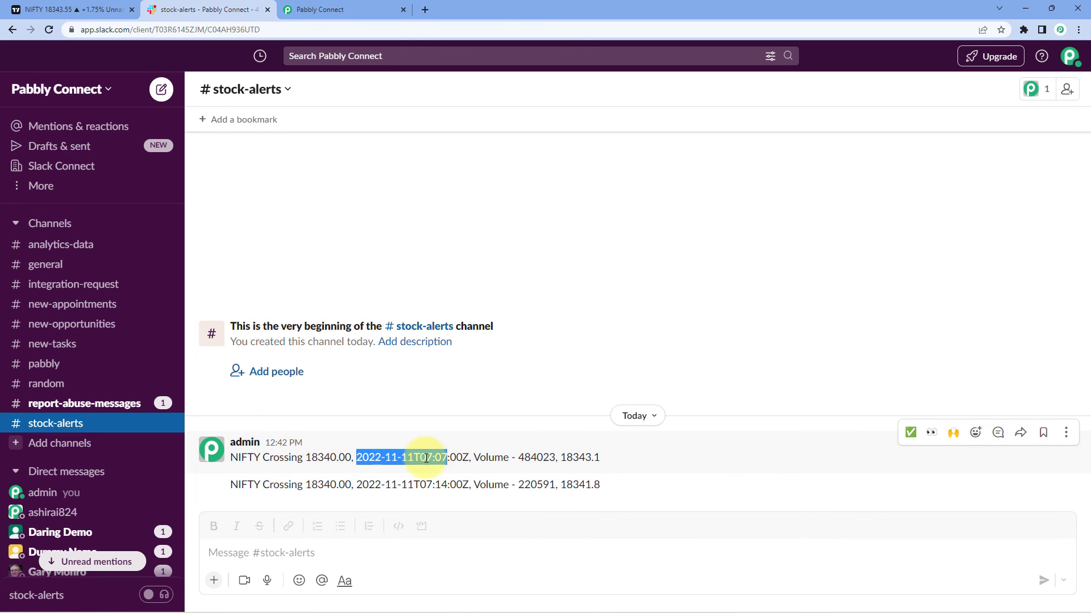
{"action": "left_click", "coordinate": [423, 458]}
{"action": "left_click_drag", "start_coordinate": [422, 458], "coordinate": [444, 458]}
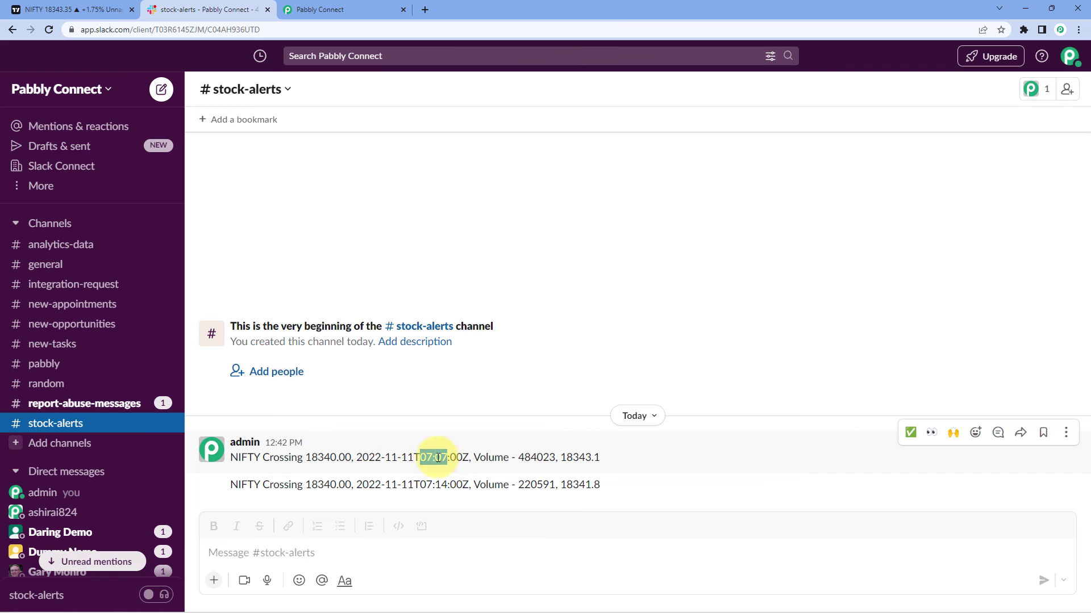
{"action": "left_click_drag", "start_coordinate": [358, 457], "coordinate": [460, 457]}
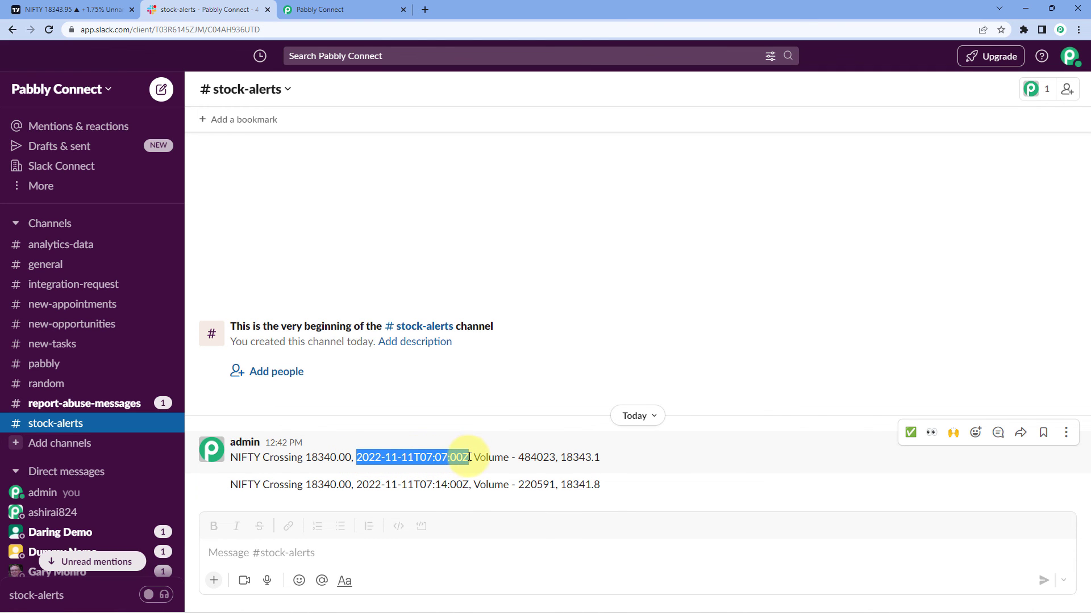
{"action": "left_click", "coordinate": [480, 378]}
{"action": "left_click", "coordinate": [731, 215]}
{"action": "left_click", "coordinate": [215, 507]}
- Compare TradingView's newest NIFTY alert with the latest message in Slack's stock-alerts channel, and dismiss the alert notification
{"action": "left_click", "coordinate": [72, 5]}
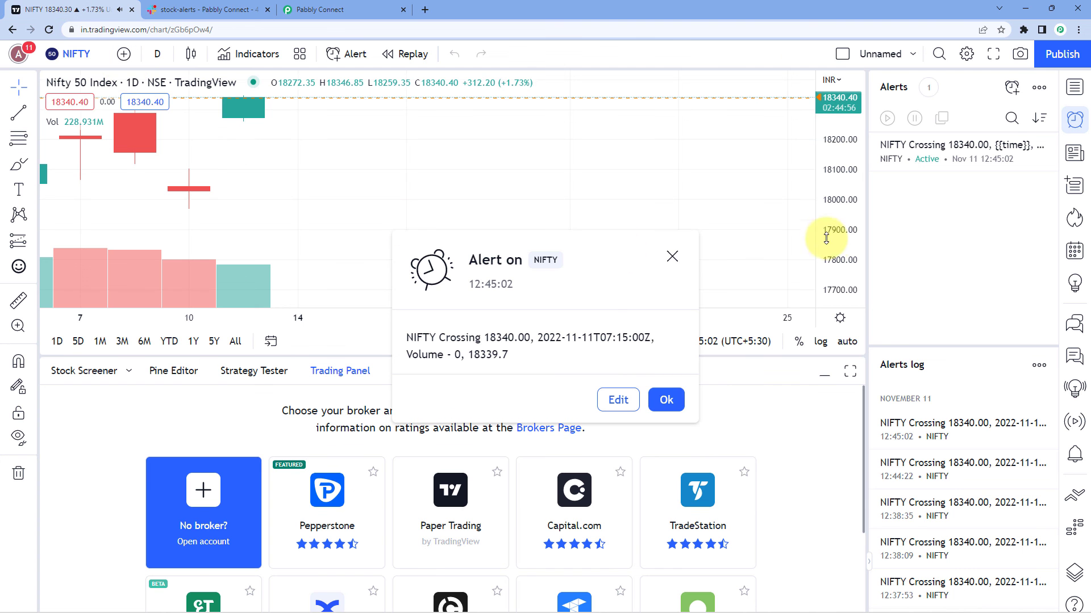
{"action": "left_click", "coordinate": [222, 7]}
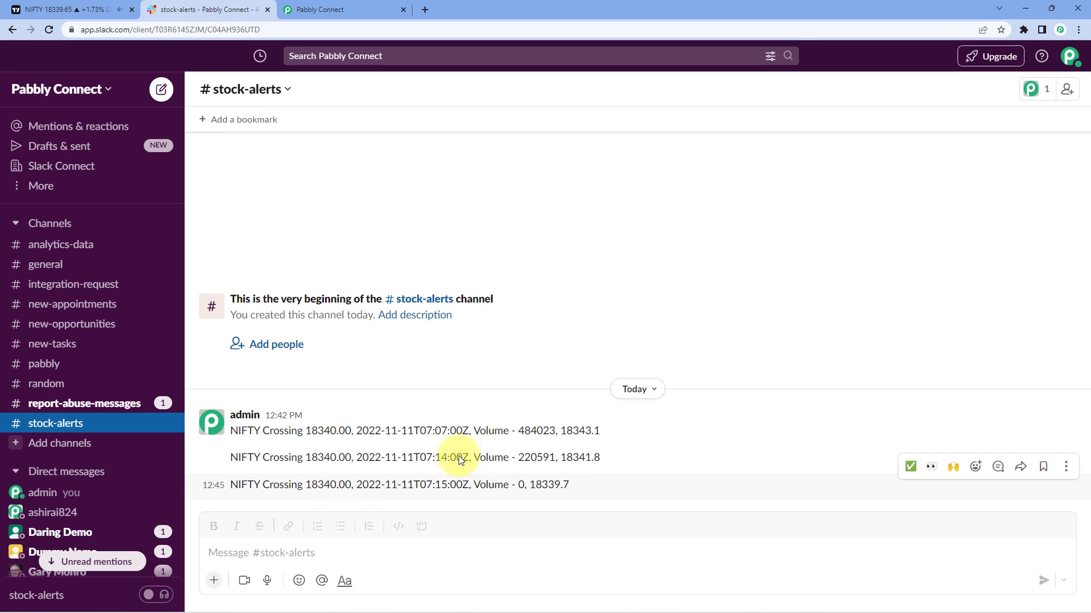
{"action": "left_click", "coordinate": [72, 9]}
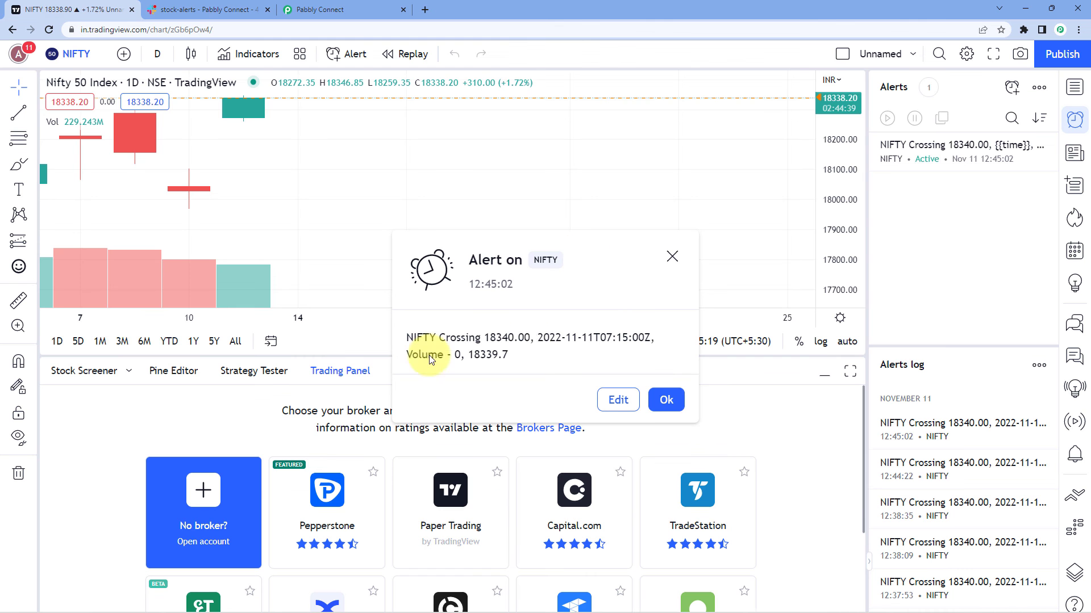
{"action": "left_click", "coordinate": [668, 397]}
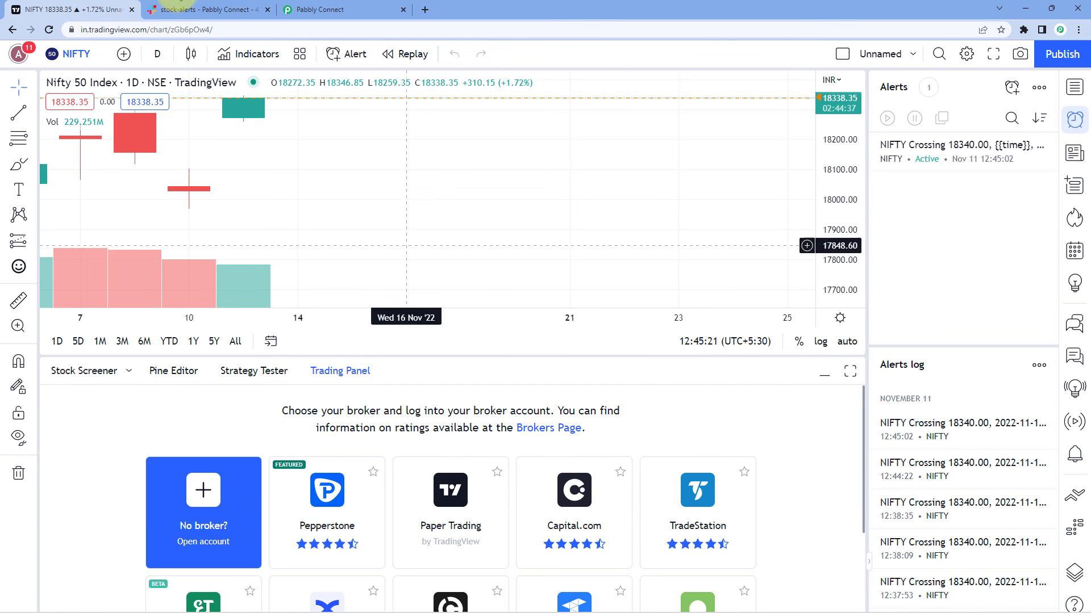
{"action": "left_click", "coordinate": [210, 9]}
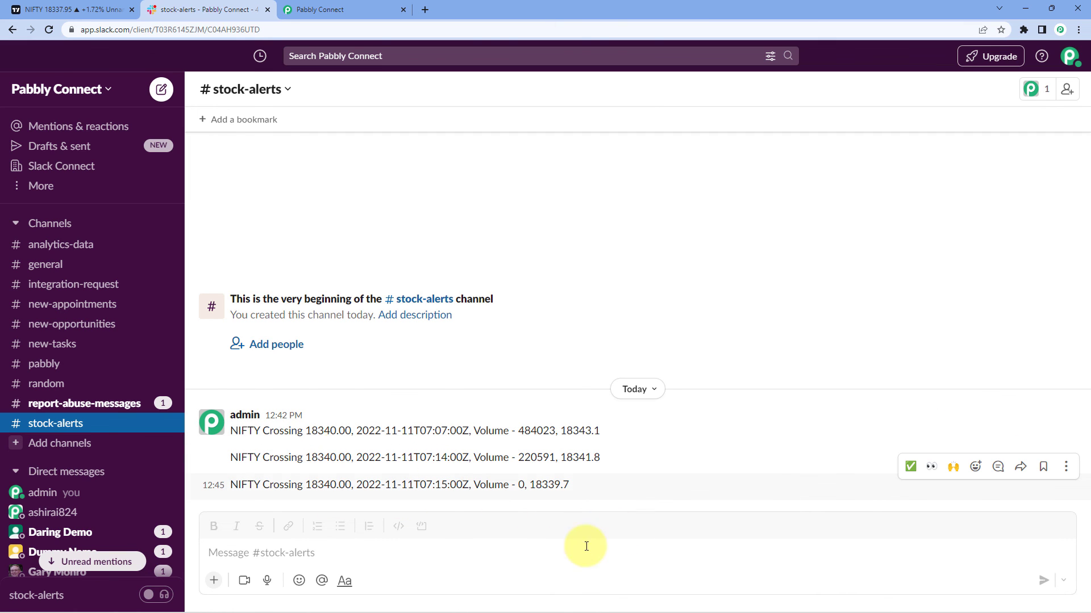
- Switch back to Pabbly Connect and review the TradingView to Slack workflow overview
{"action": "left_click", "coordinate": [72, 9]}
{"action": "left_click", "coordinate": [340, 10]}
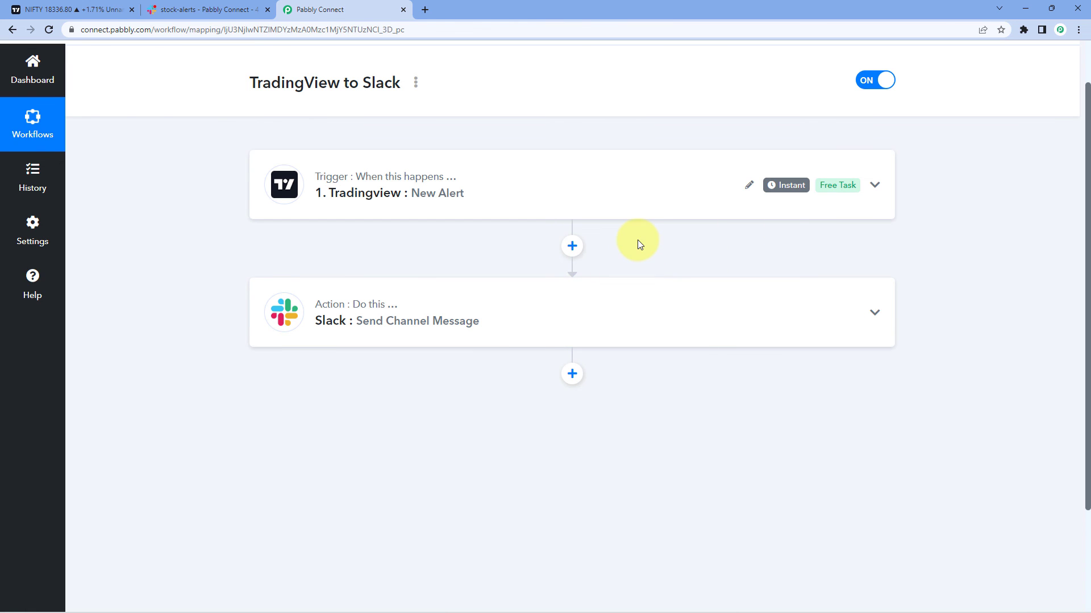
{"action": "scroll", "coordinate": [640, 248], "scroll_direction": "up", "scroll_amount": 1}
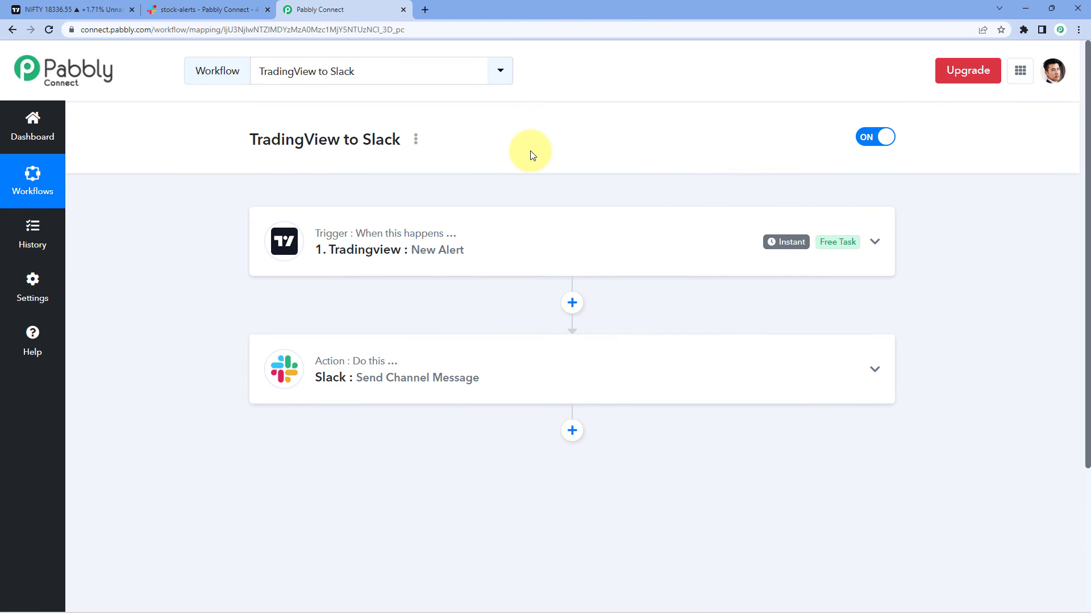